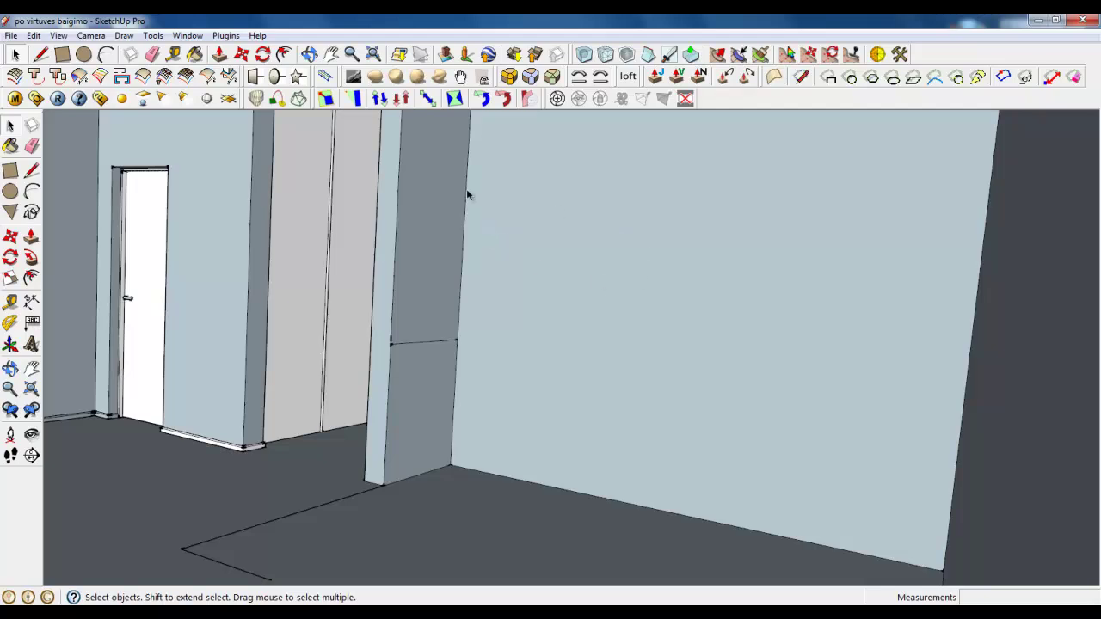
- Draw a floor rectangle about 4060 by 550 mm along the back wall, starting at the baseboard corner beside the glazed door
middle_drag(570, 314, 443, 281)
scroll(732, 259, down, 5)
scroll(444, 280, up, 5)
scroll(492, 470, down, 5)
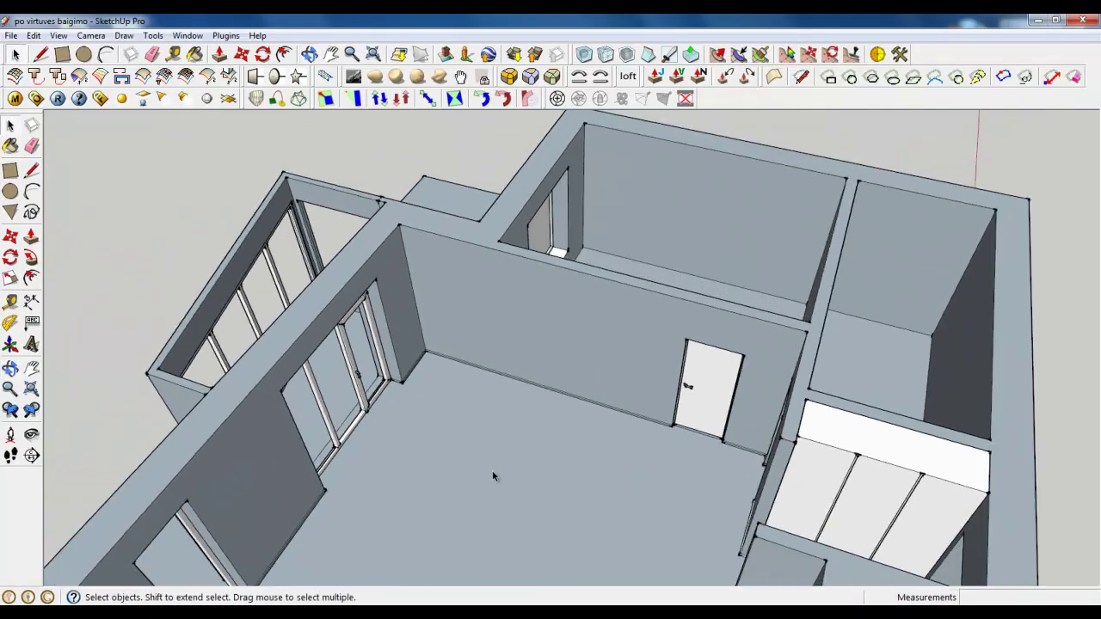
scroll(521, 481, up, 5)
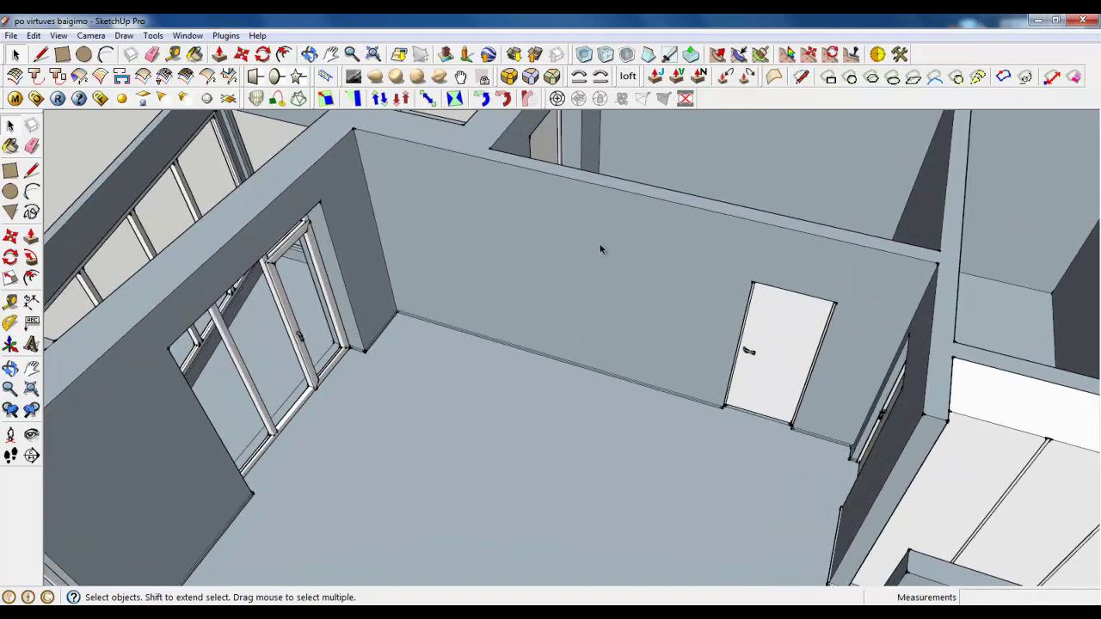
scroll(590, 464, down, 4)
middle_drag(569, 490, 542, 473)
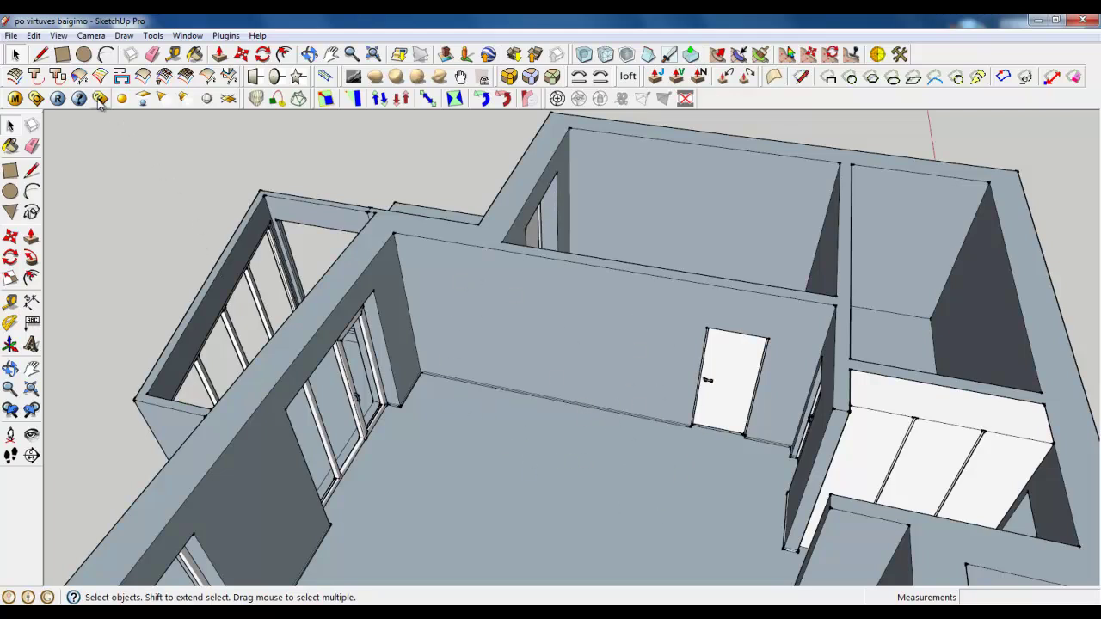
click(69, 55)
scroll(474, 381, up, 6)
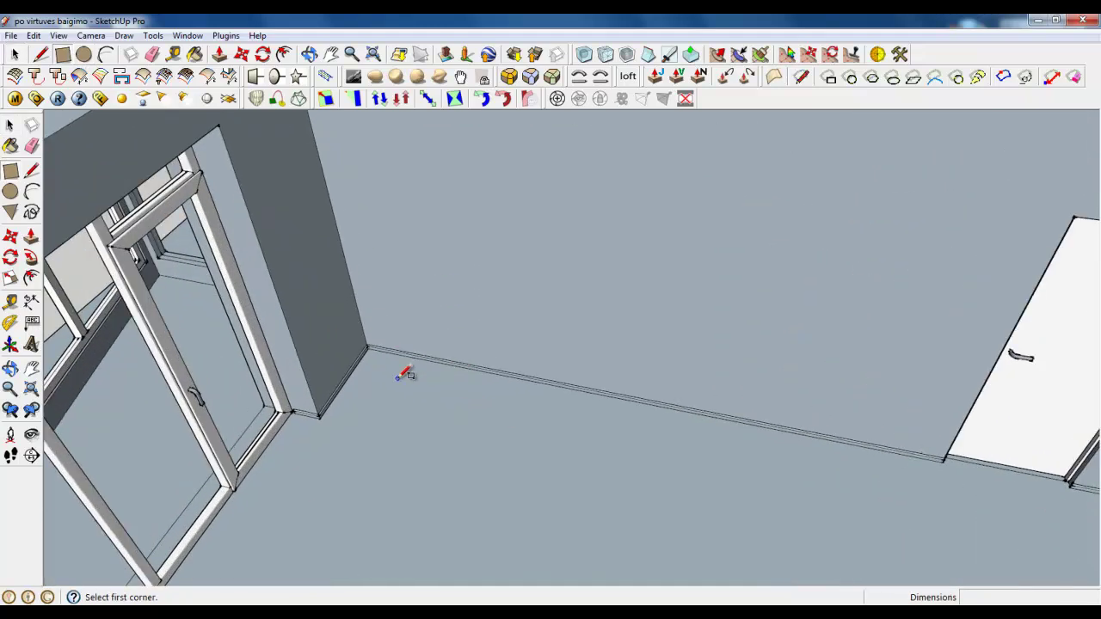
scroll(399, 373, up, 2)
scroll(358, 331, up, 5)
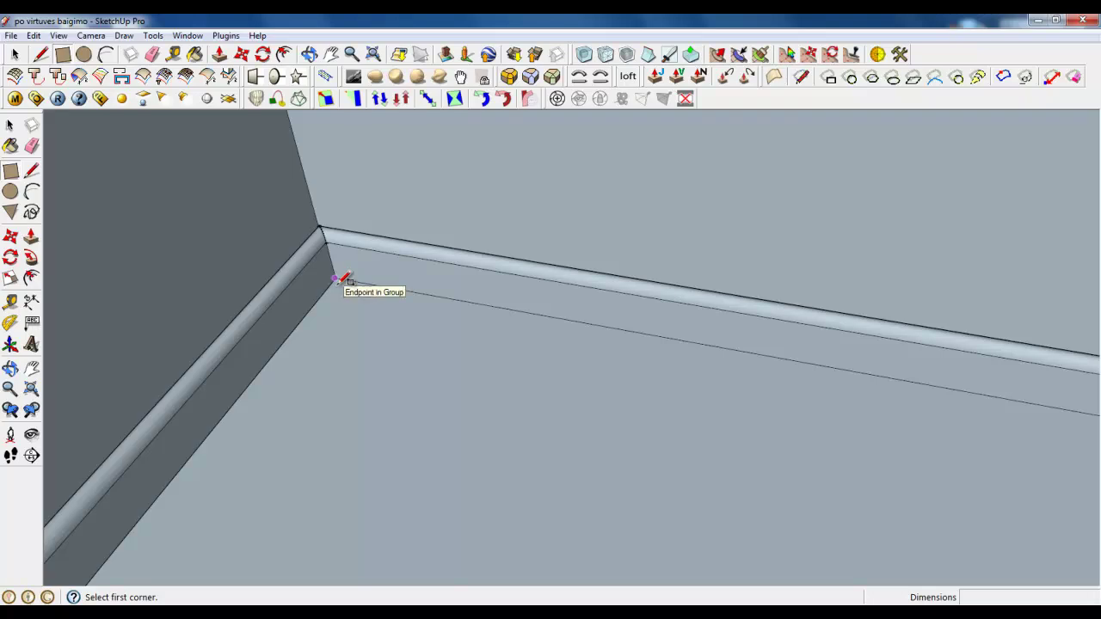
click(338, 282)
scroll(334, 305, down, 8)
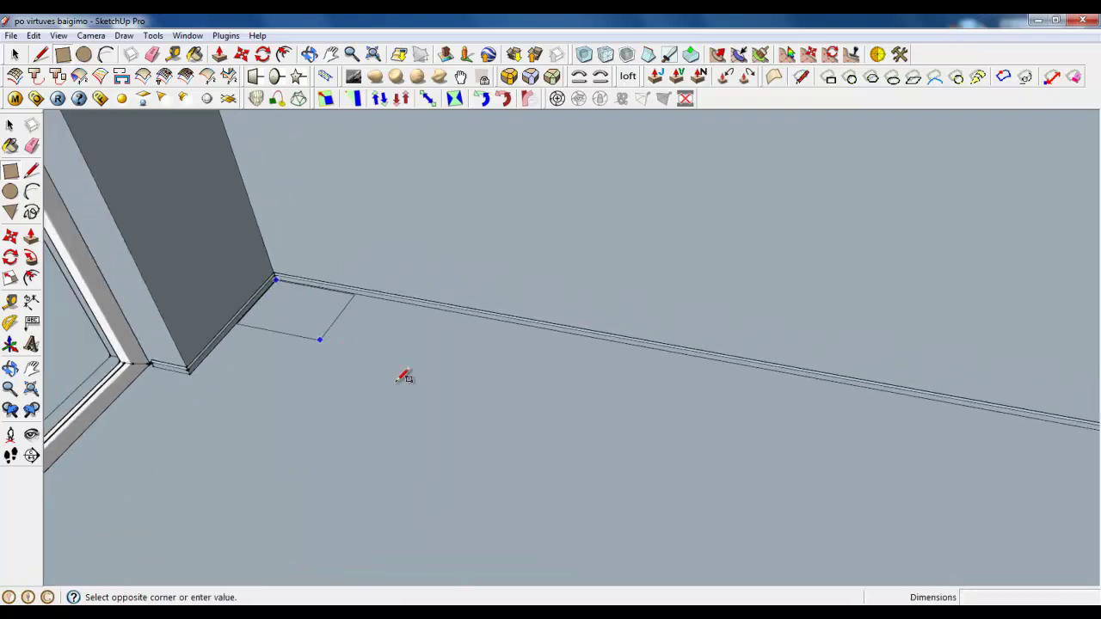
scroll(319, 430, down, 5)
scroll(582, 459, up, 5)
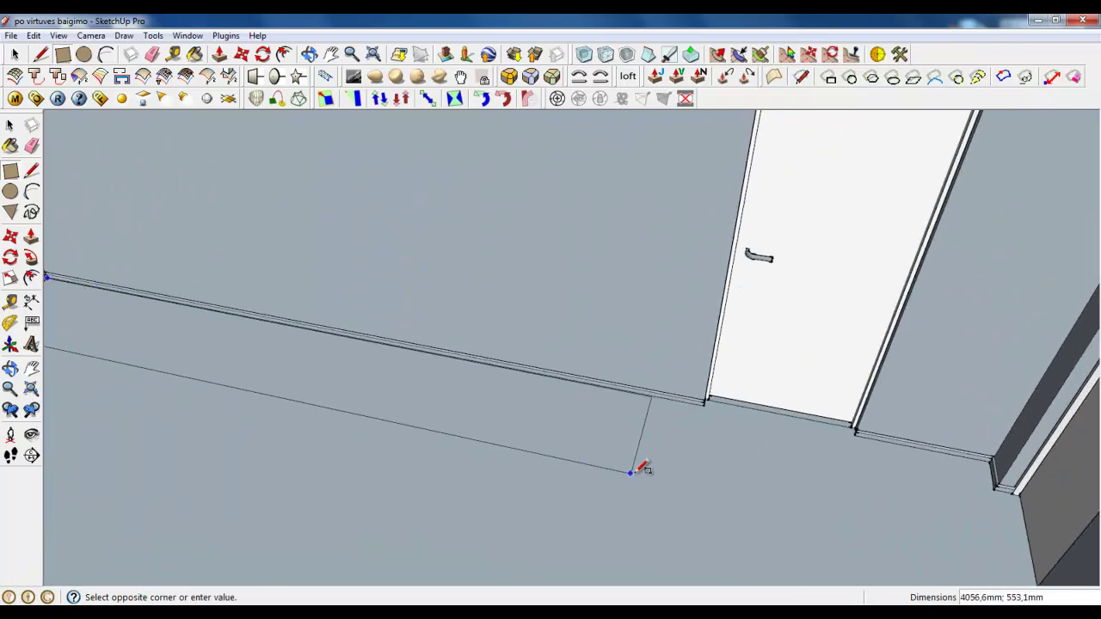
scroll(702, 472, down, 5)
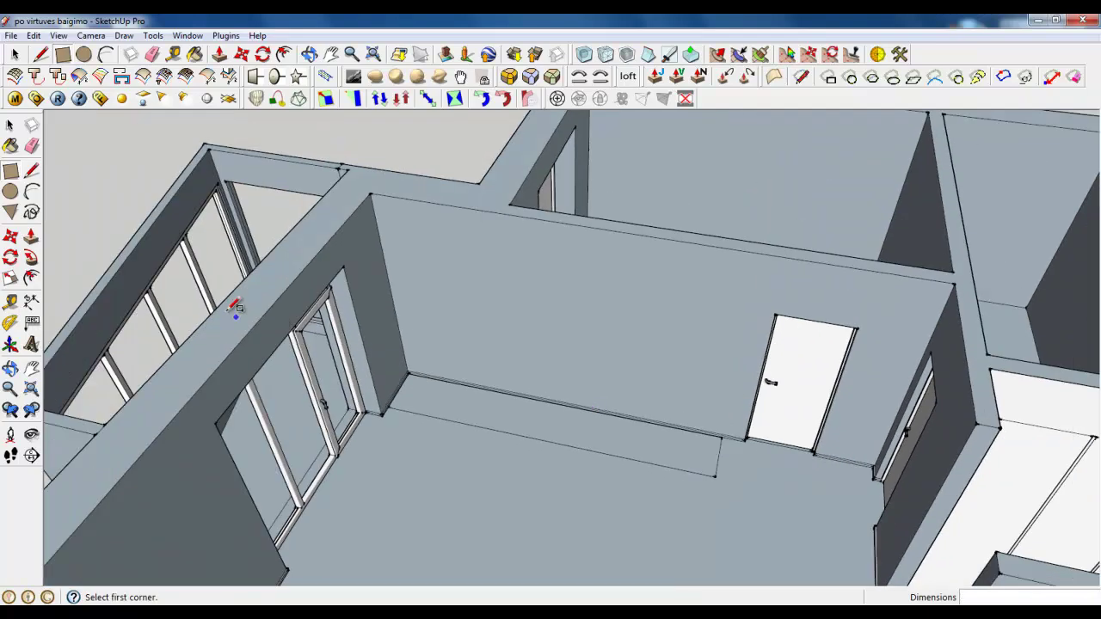
- Make the floor rectangle along the back wall into a group
key(space)
scroll(479, 430, up, 4)
right_click(480, 422)
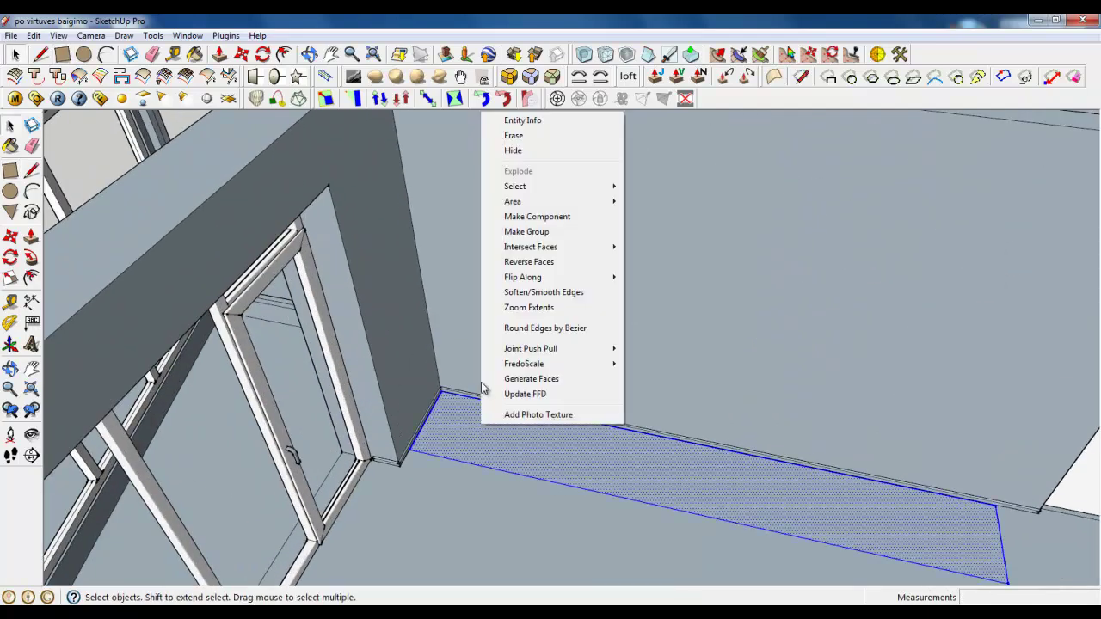
click(531, 238)
- Inside the group, extrude the rectangle 36 mm upward into a slab and close the group
scroll(274, 354, down, 3)
scroll(352, 372, up, 3)
double_click(351, 372)
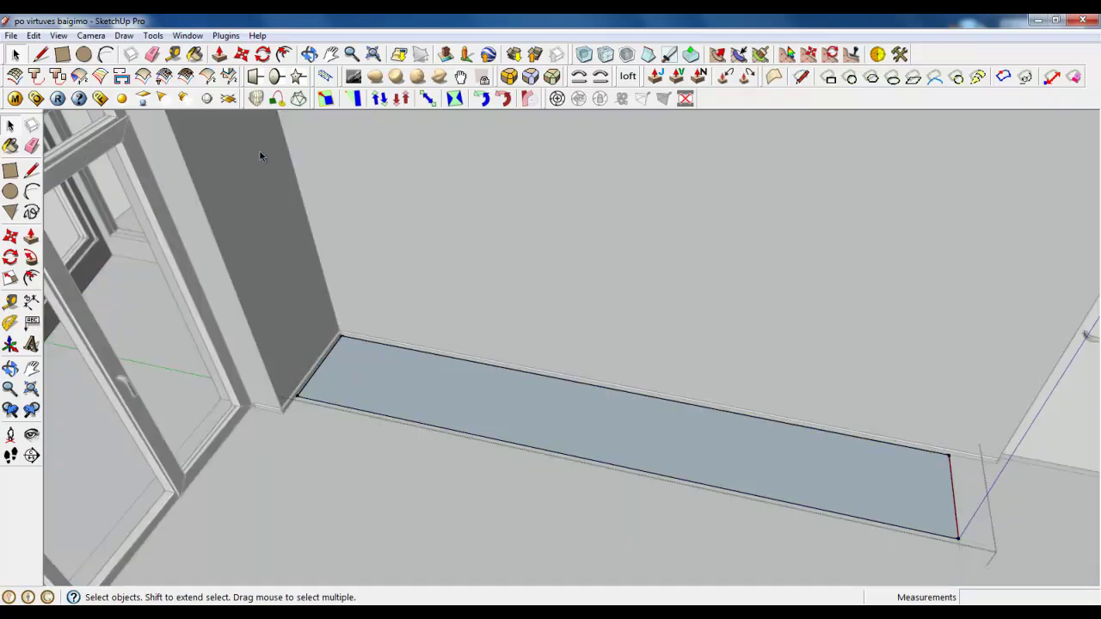
click(220, 55)
drag(381, 373, 362, 357)
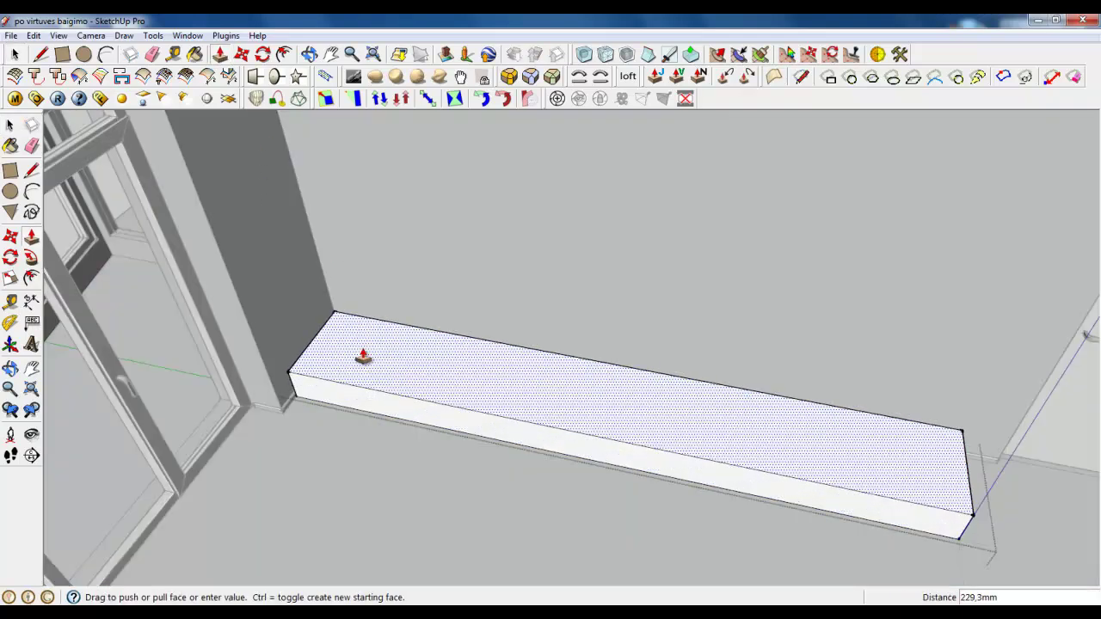
key(Return)
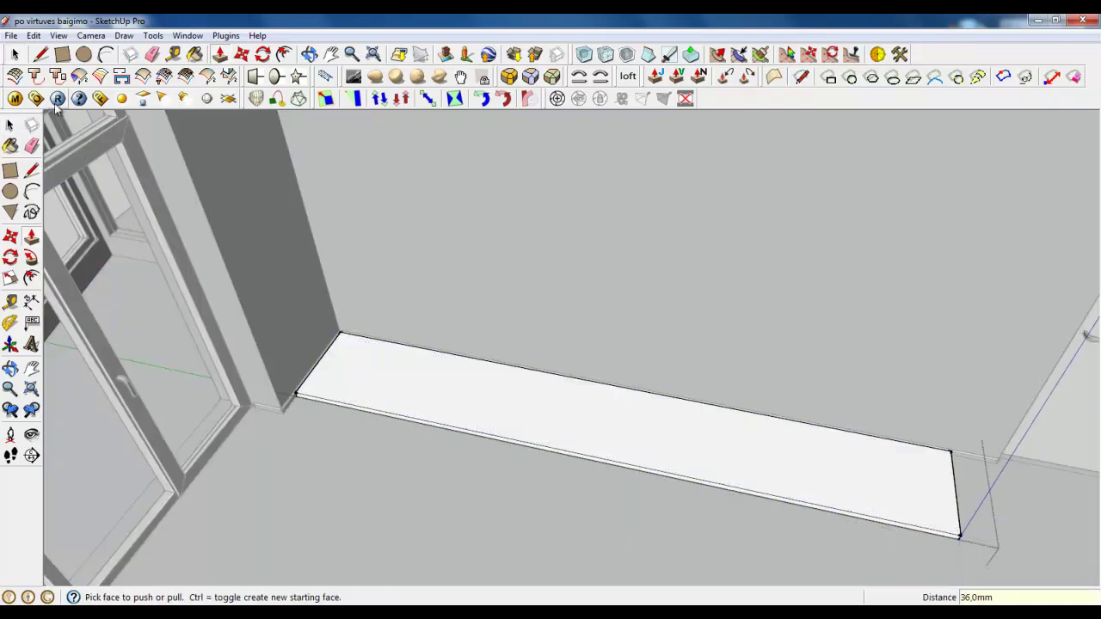
key(space)
scroll(346, 394, up, 2)
middle_drag(346, 395, 253, 390)
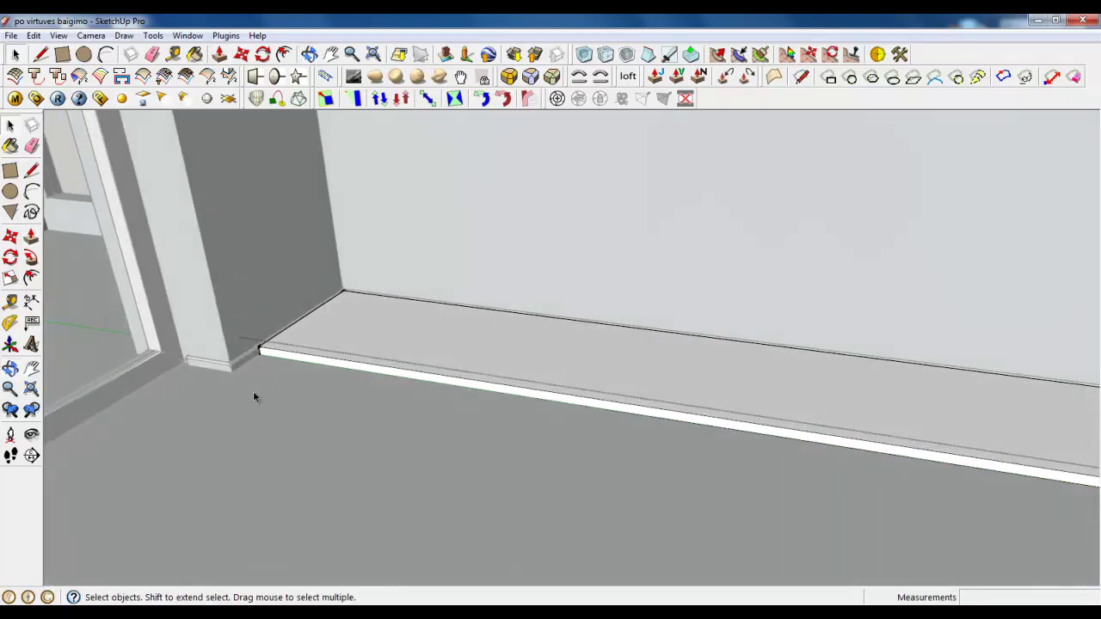
right_click(258, 395)
click(264, 402)
scroll(229, 474, down, 4)
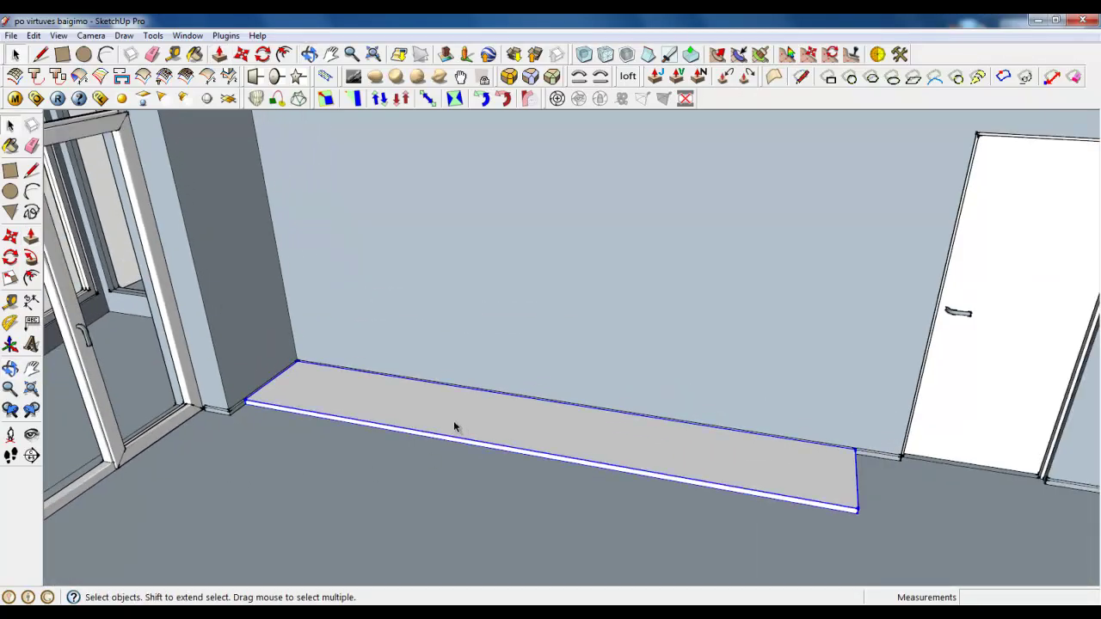
scroll(248, 383, up, 3)
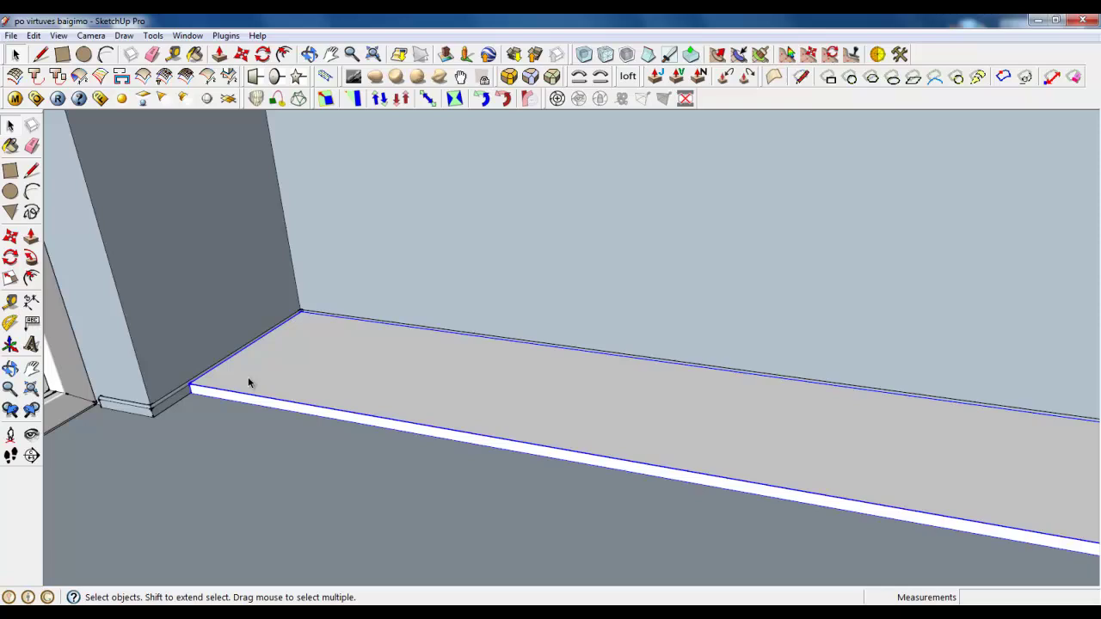
click(230, 77)
click(348, 378)
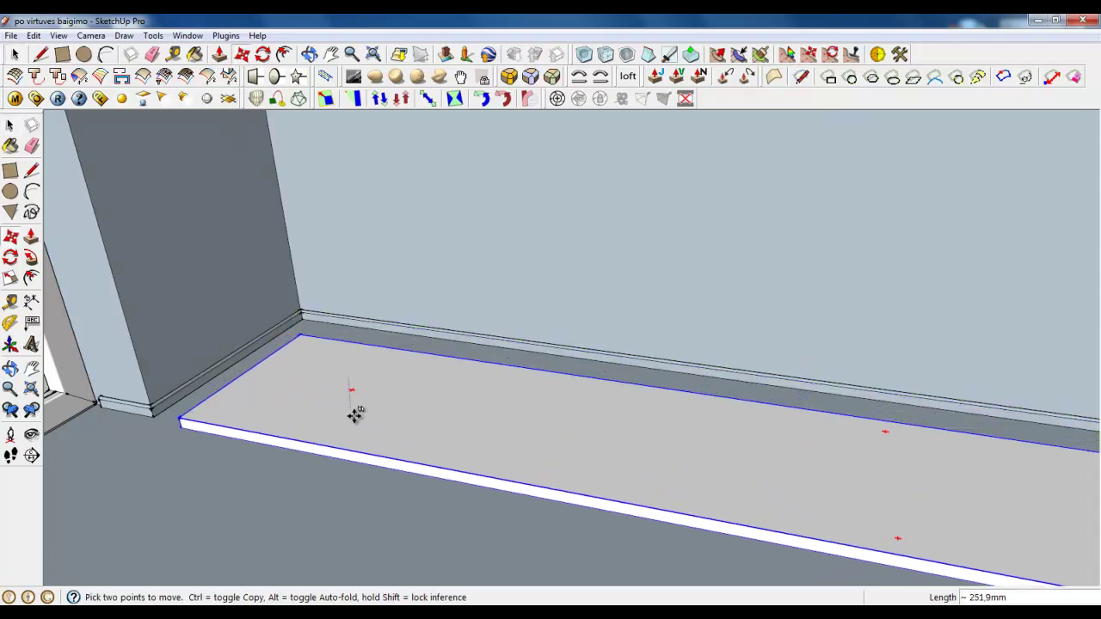
key(Escape)
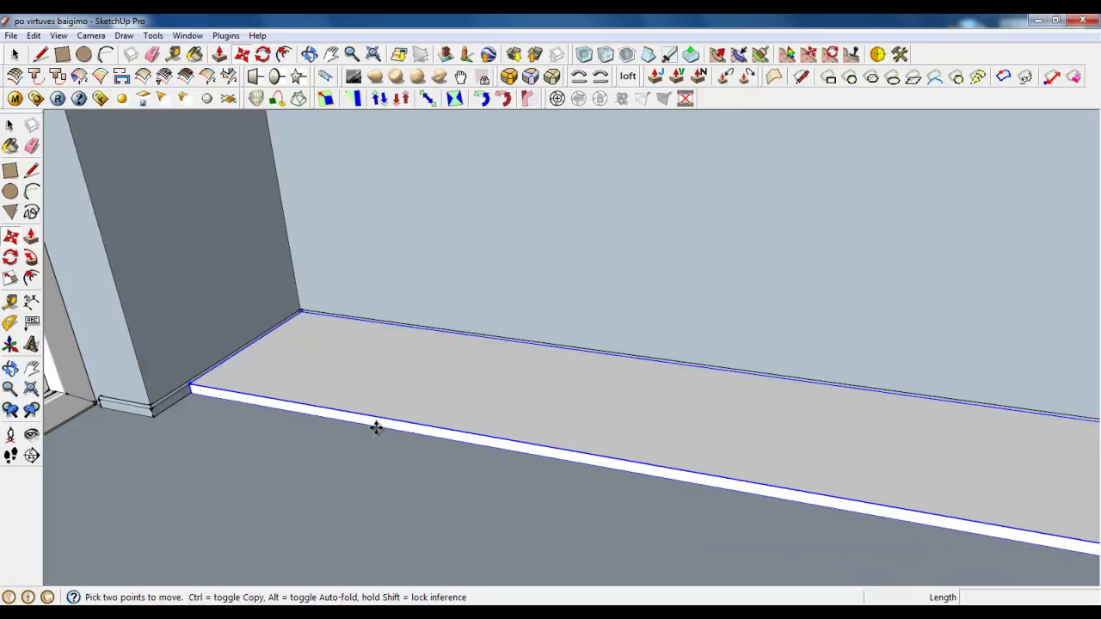
- Inside the slab's group, move all its geometry 50 mm up along the blue axis and close the group
click(15, 55)
double_click(279, 369)
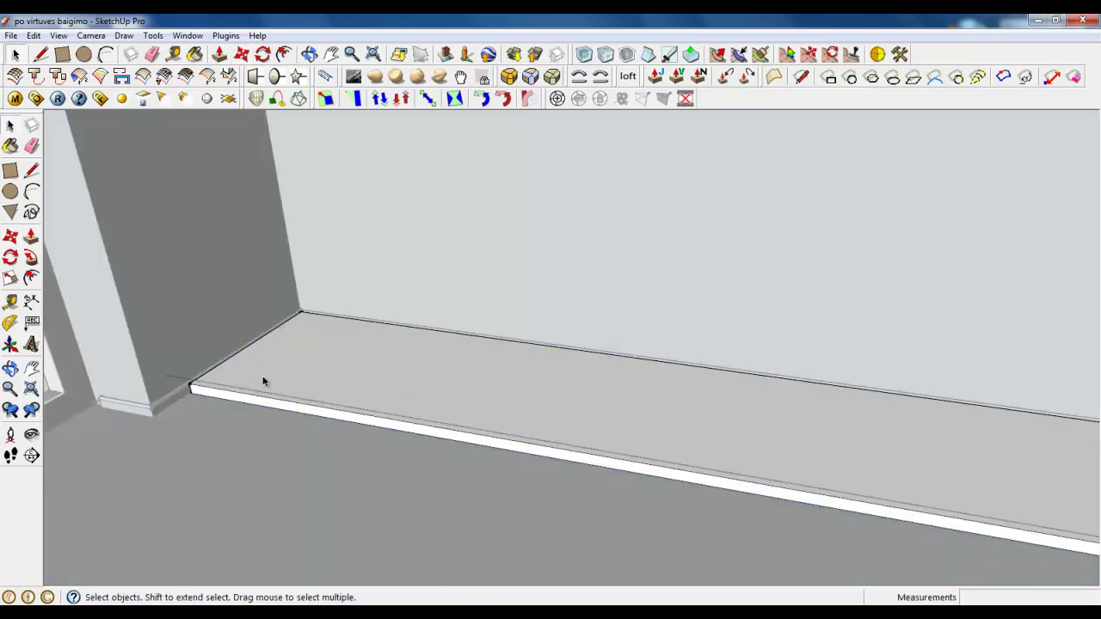
triple_click(315, 357)
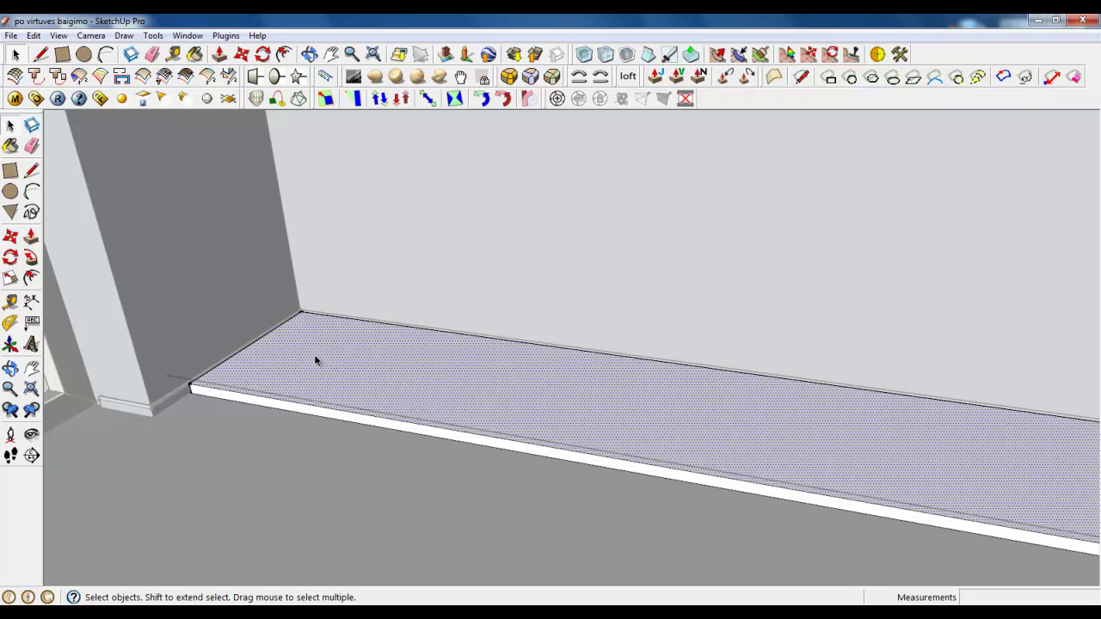
click(242, 55)
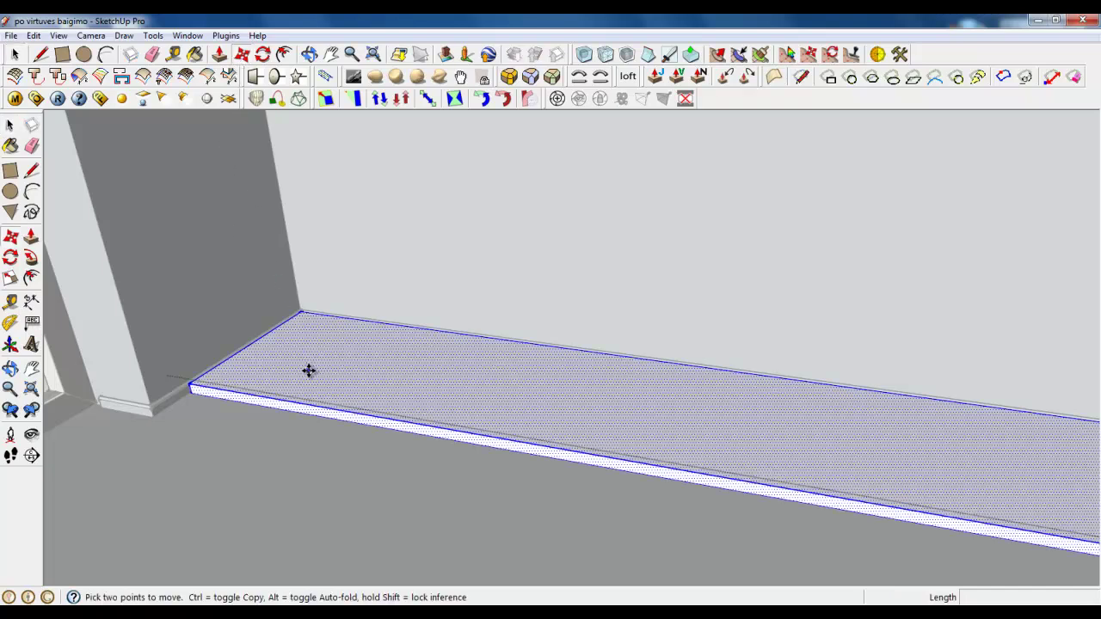
drag(310, 368, 304, 344)
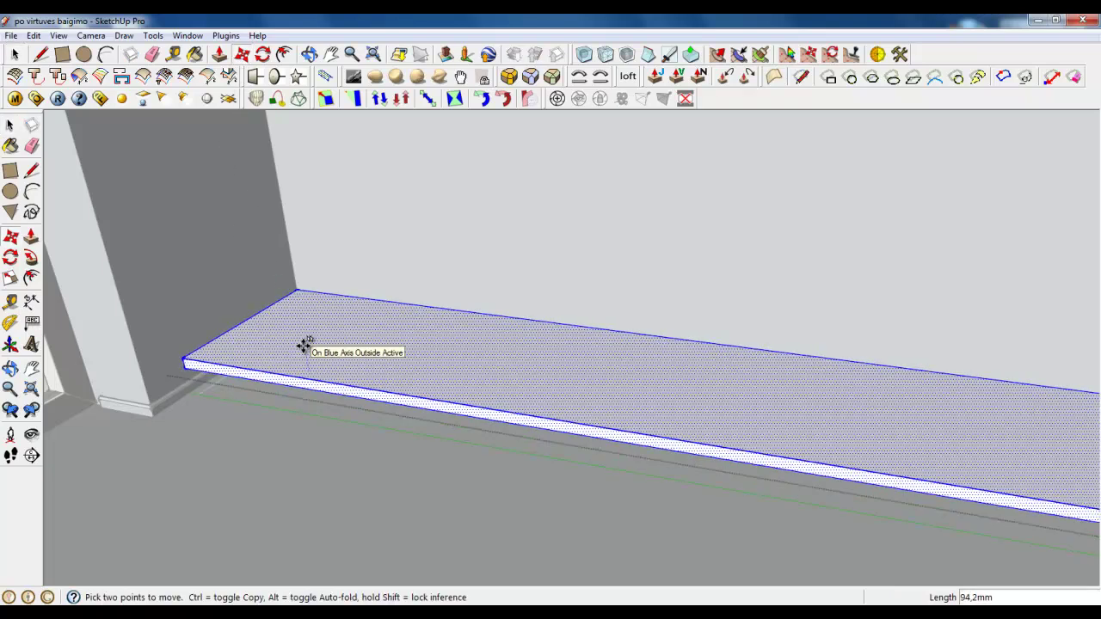
text(50)
key(Return)
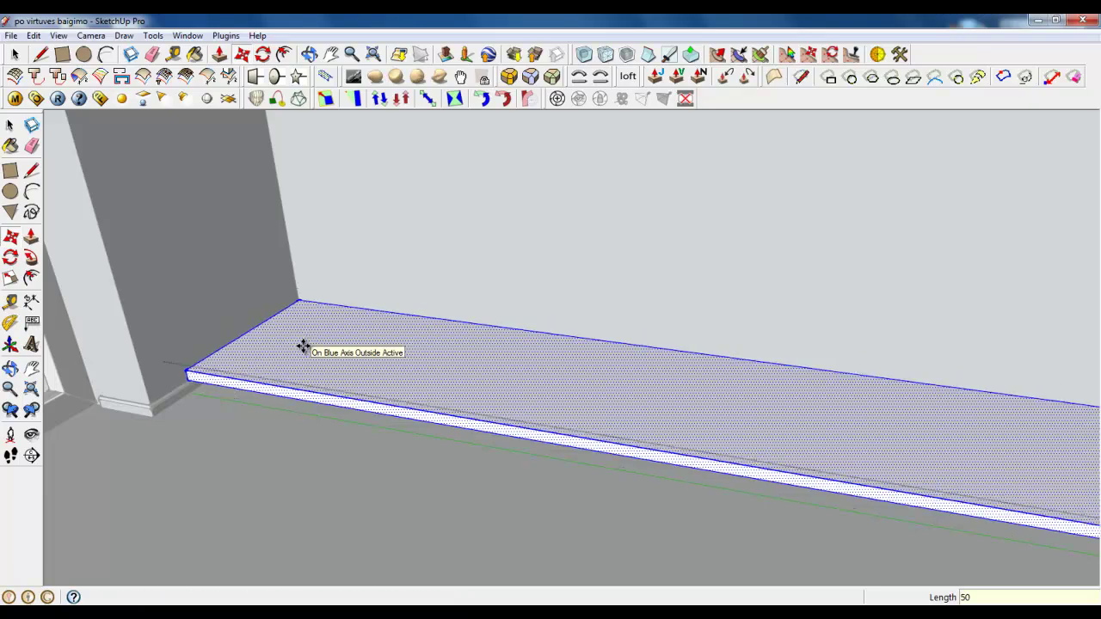
click(15, 54)
right_click(166, 220)
click(185, 225)
scroll(191, 406, down, 2)
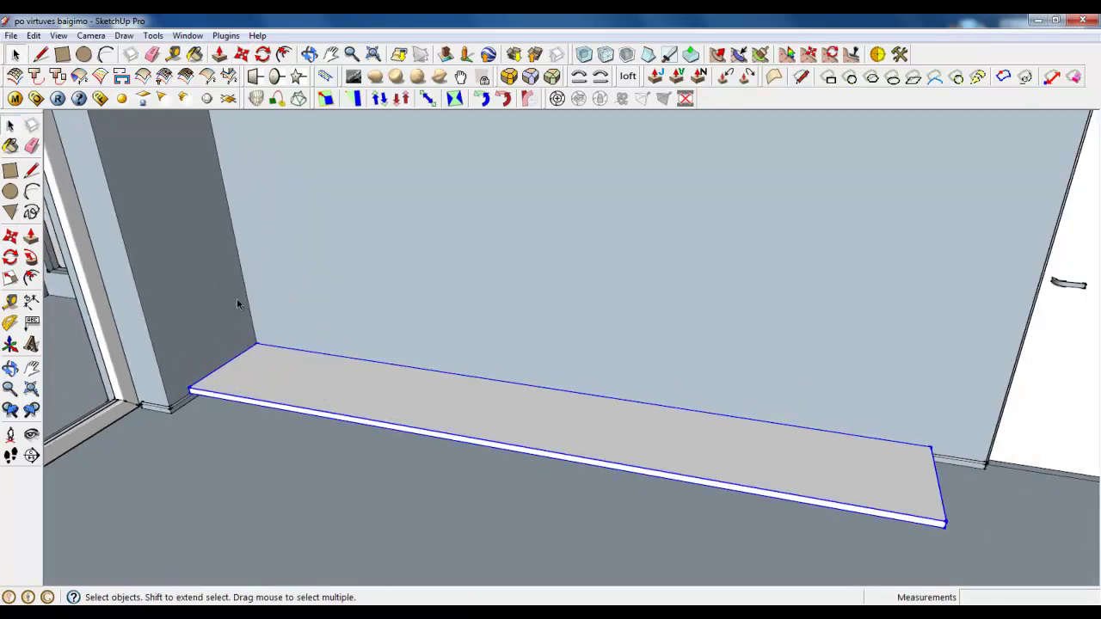
- Draw a line along the slab's upper front edge from its window-side corner to the edge's midpoint
click(43, 54)
click(191, 389)
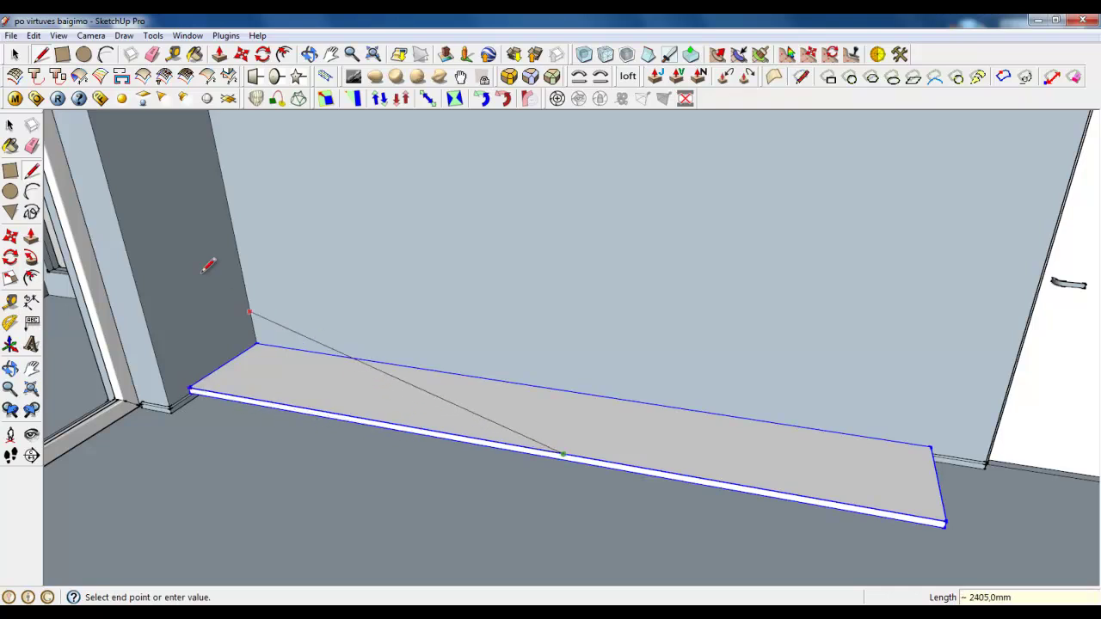
click(14, 54)
- Scale the slab shorter along the wall by pulling in its door-side end
scroll(696, 444, down, 3)
scroll(745, 442, up, 3)
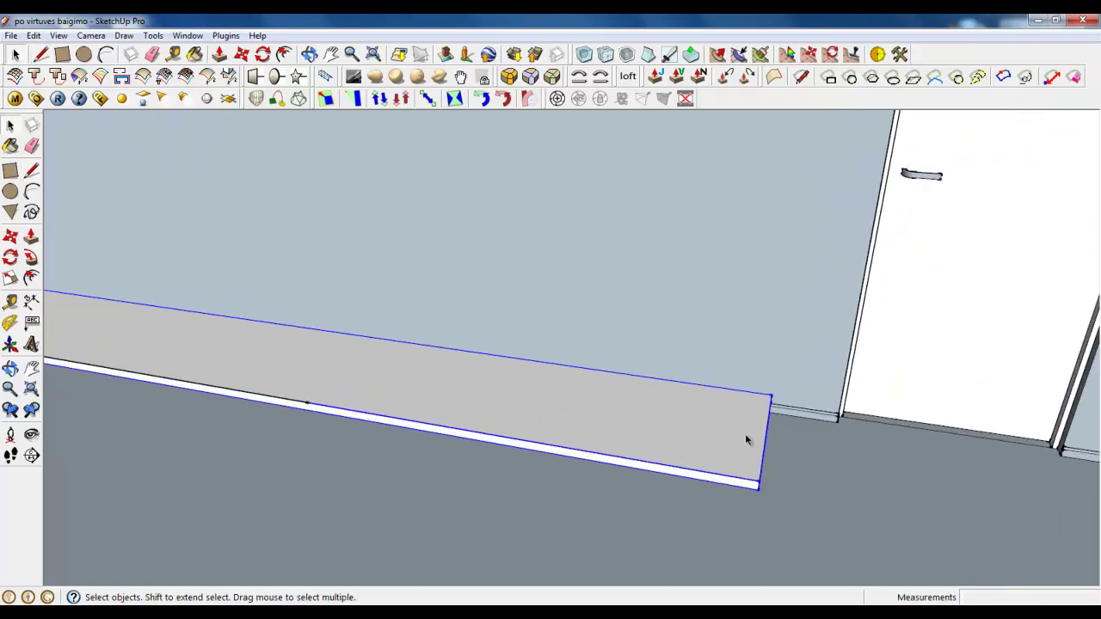
middle_drag(745, 442, 180, 344)
click(9, 278)
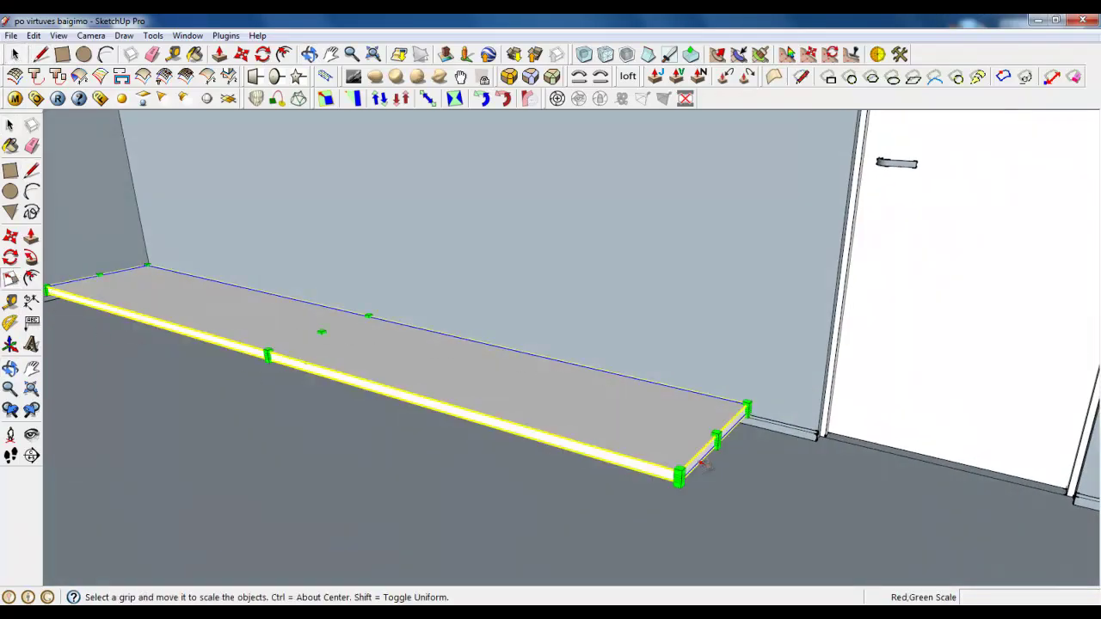
scroll(762, 445, up, 2)
drag(746, 439, 634, 442)
scroll(890, 527, down, 2)
scroll(890, 527, down, 2)
middle_drag(679, 486, 848, 438)
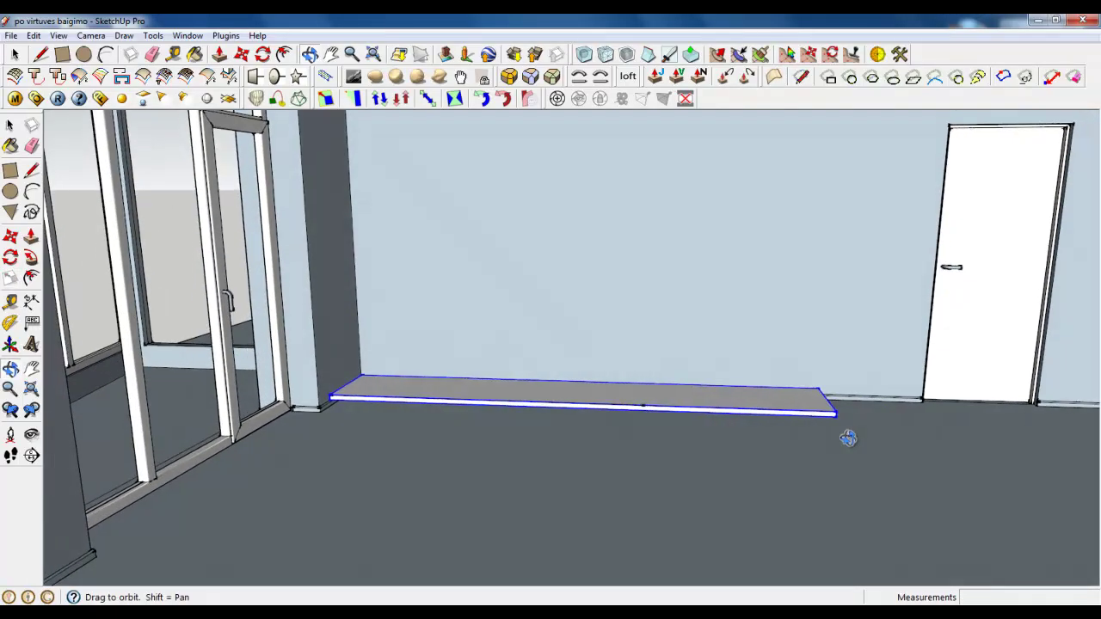
middle_drag(744, 442, 757, 451)
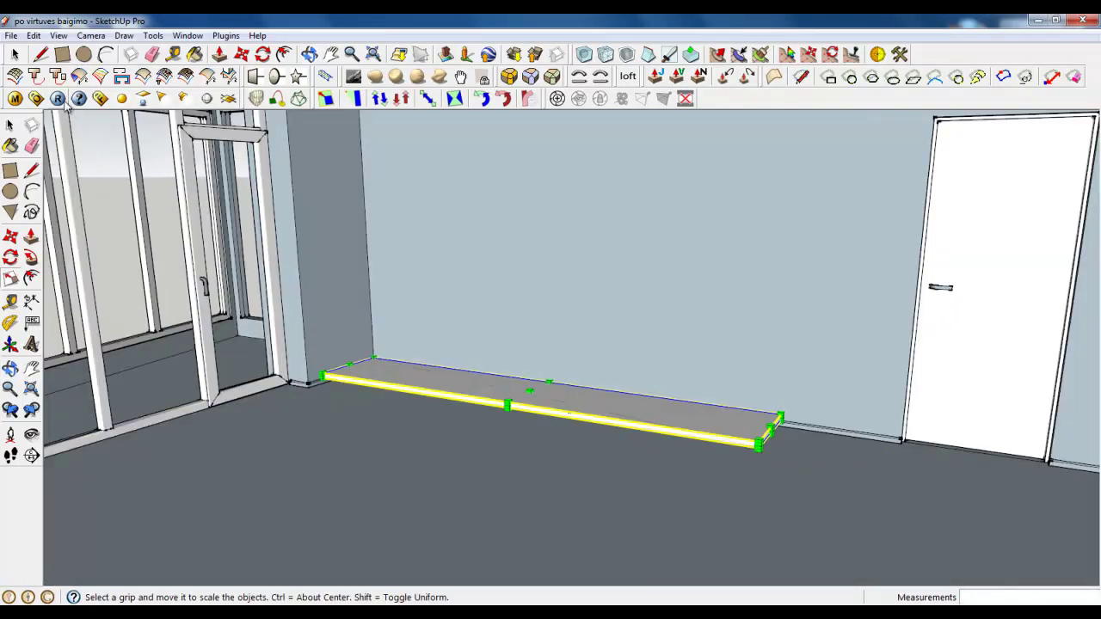
click(14, 54)
scroll(654, 410, up, 2)
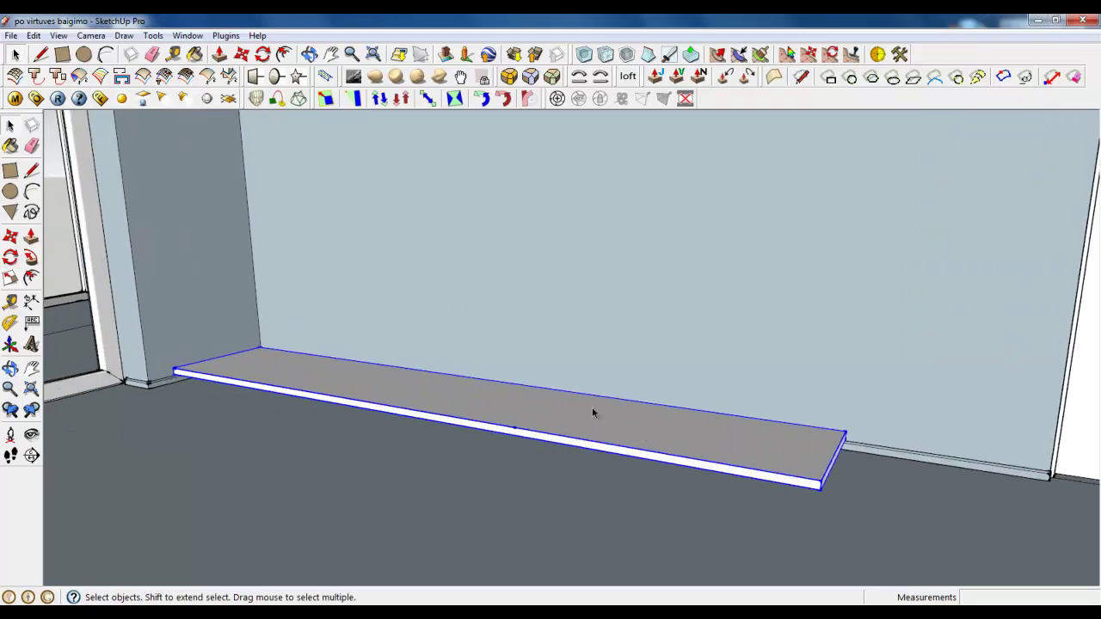
click(241, 54)
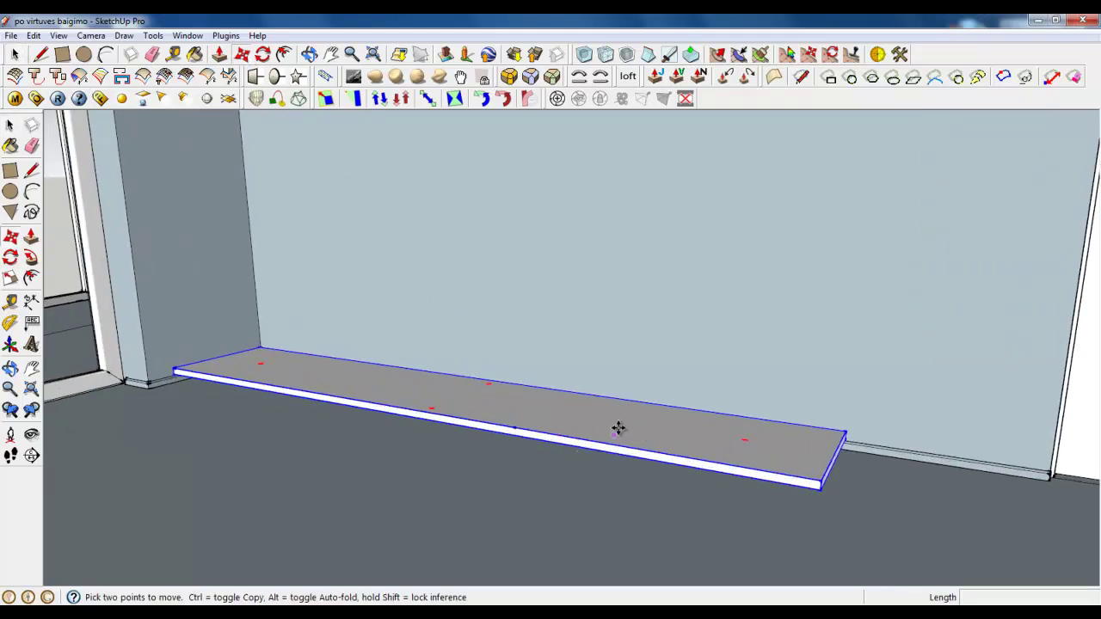
click(619, 427)
key(ctrl)
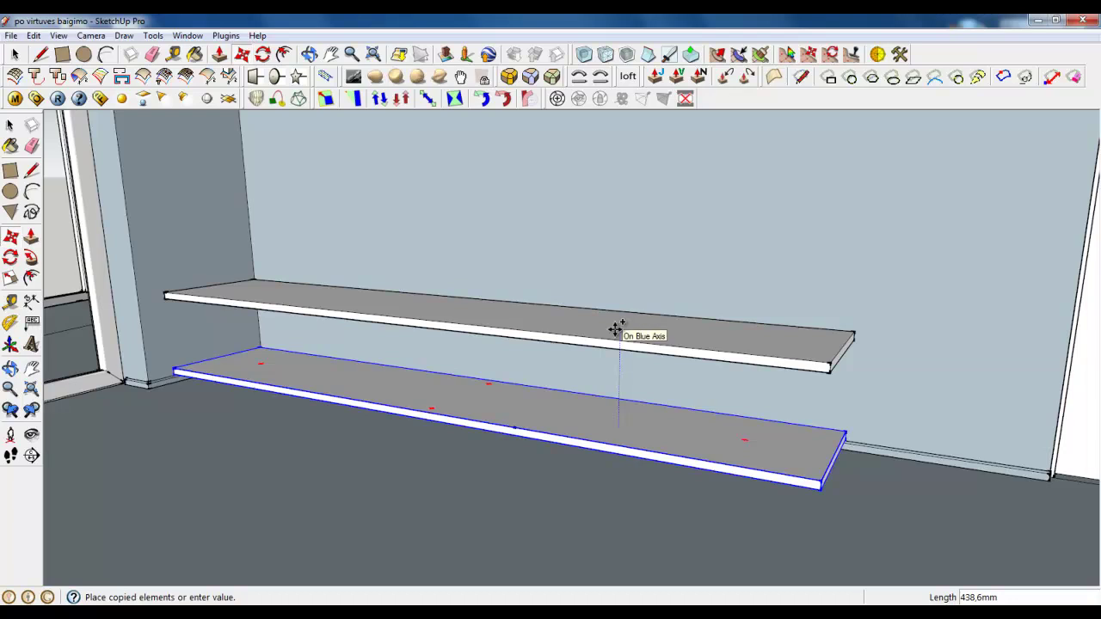
key(Escape)
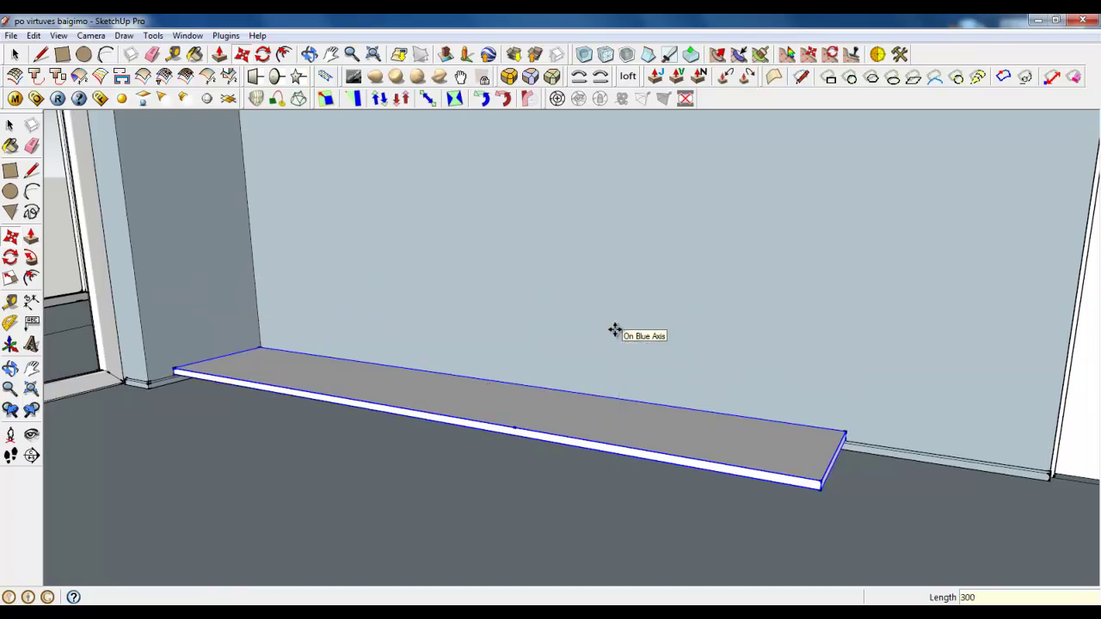
key(space)
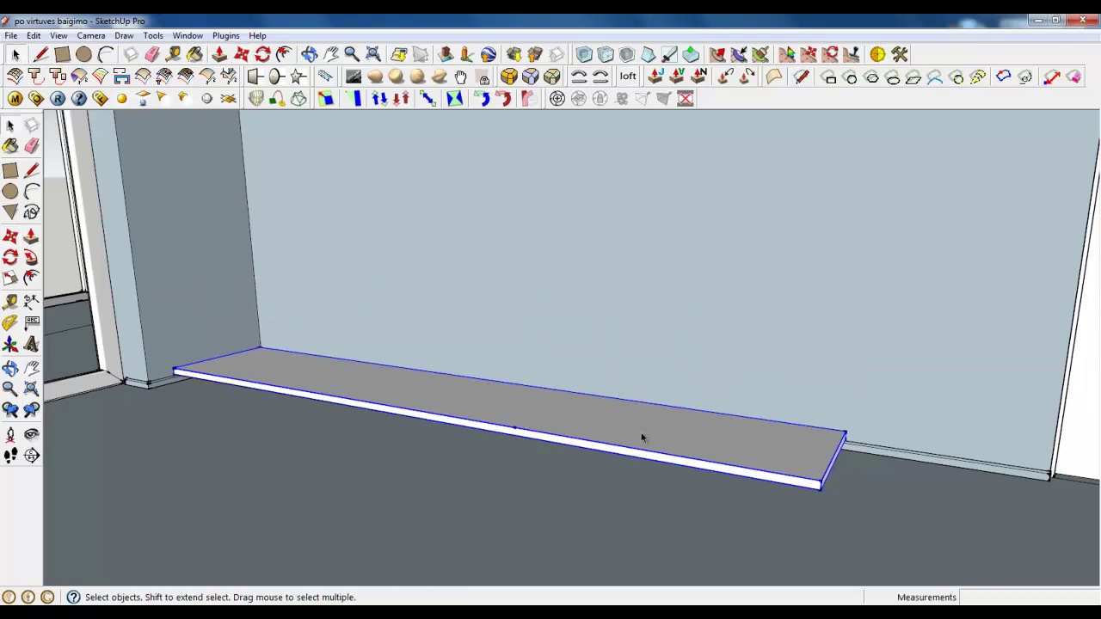
- Copy the slab 300 mm straight up along the blue axis to form a second shelf
click(241, 55)
scroll(647, 426, up, 2)
key(ctrl)
click(676, 445)
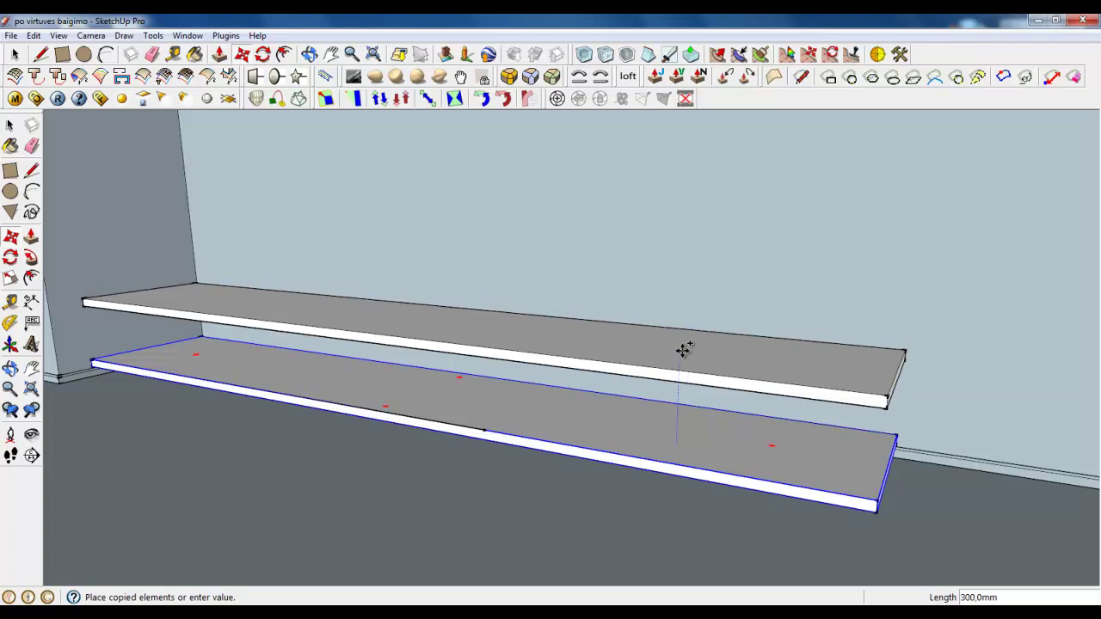
click(682, 348)
scroll(682, 352, down, 3)
key(m)
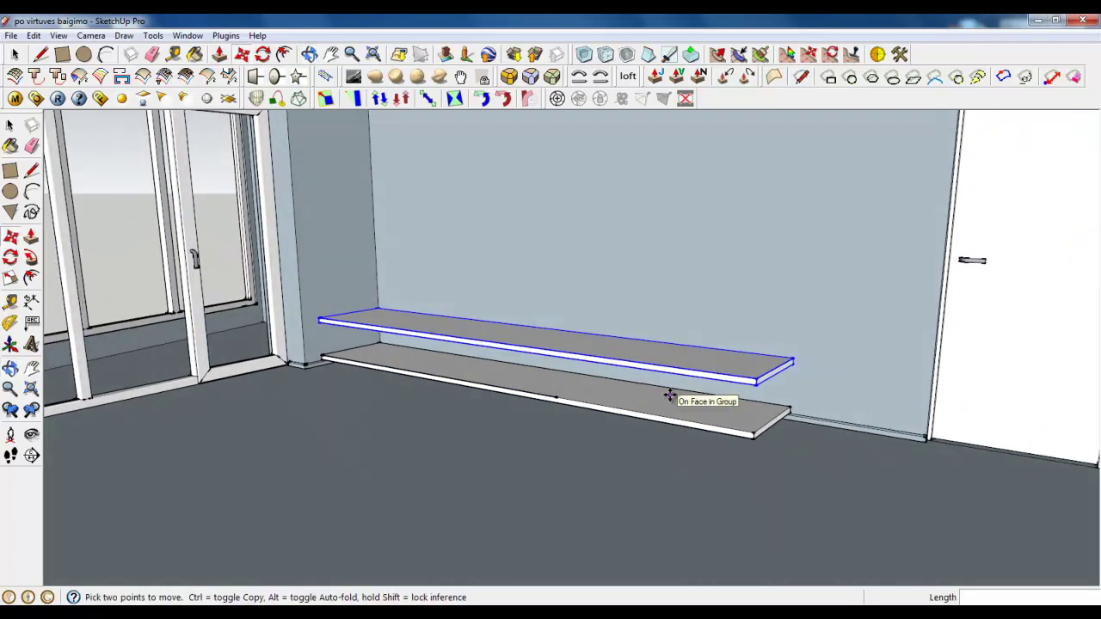
- Scale the upper shelf shorter along the wall so its door-side end lines up with the midpoint of the bottom slab's front edge
key(space)
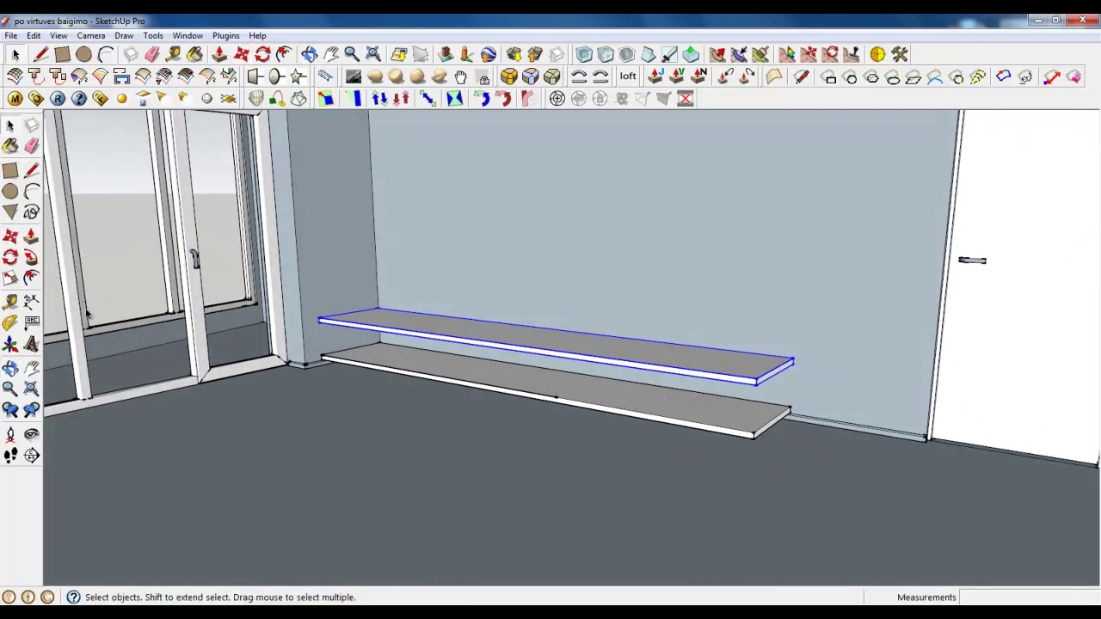
click(9, 279)
scroll(881, 416, up, 3)
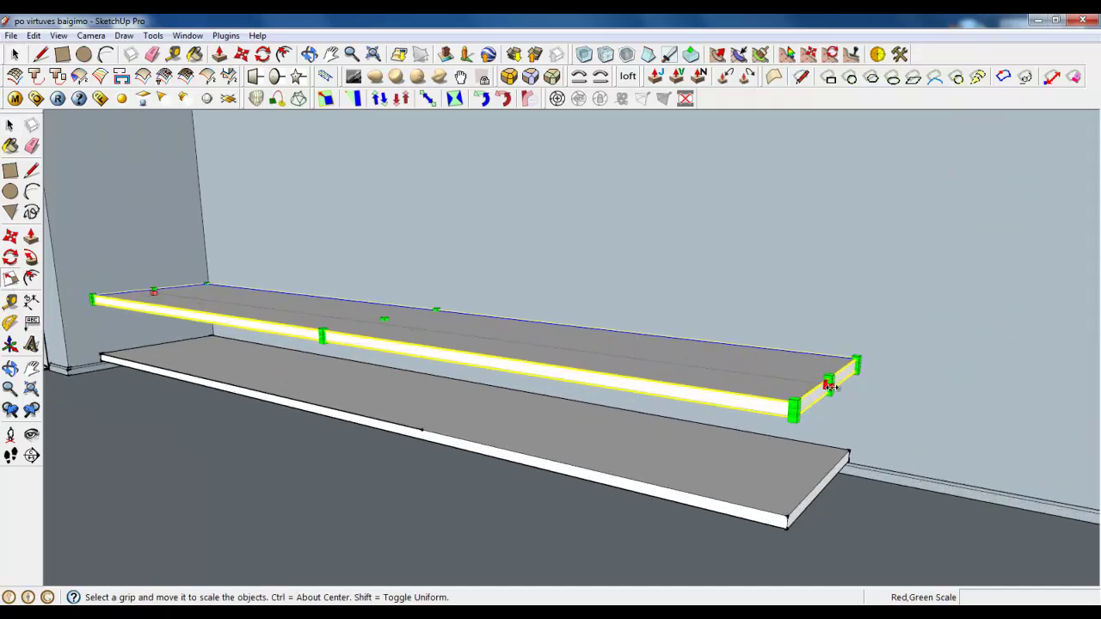
drag(830, 387, 425, 432)
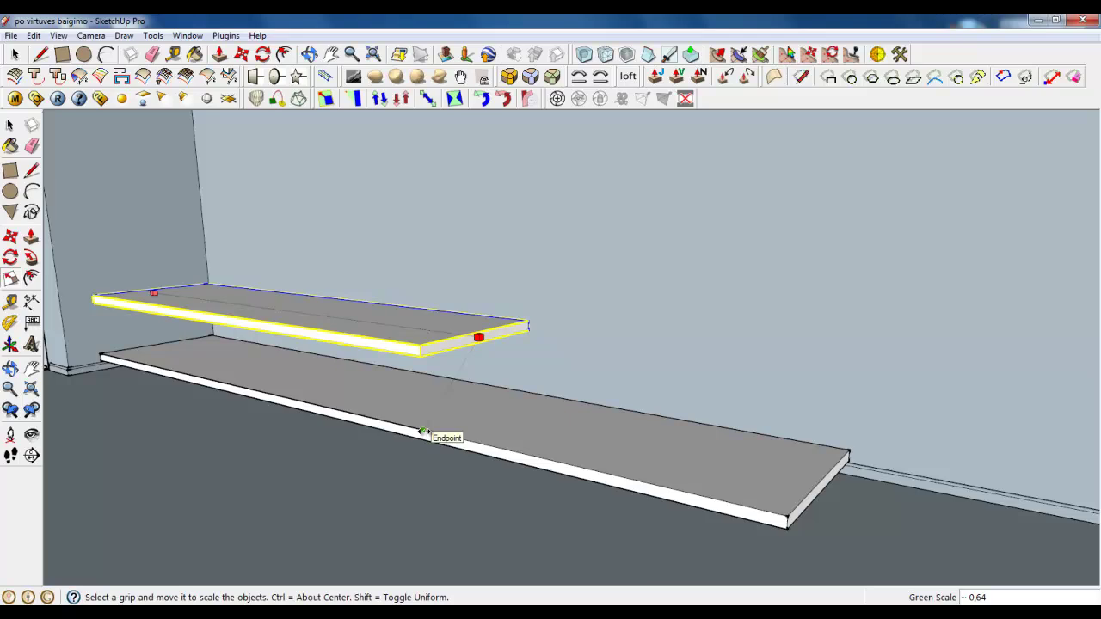
- Draw a narrow rectangle about 606 by 38 mm on the bottom slab's top face, along its window-side end
middle_drag(742, 445, 538, 444)
scroll(362, 393, up, 5)
scroll(358, 402, up, 3)
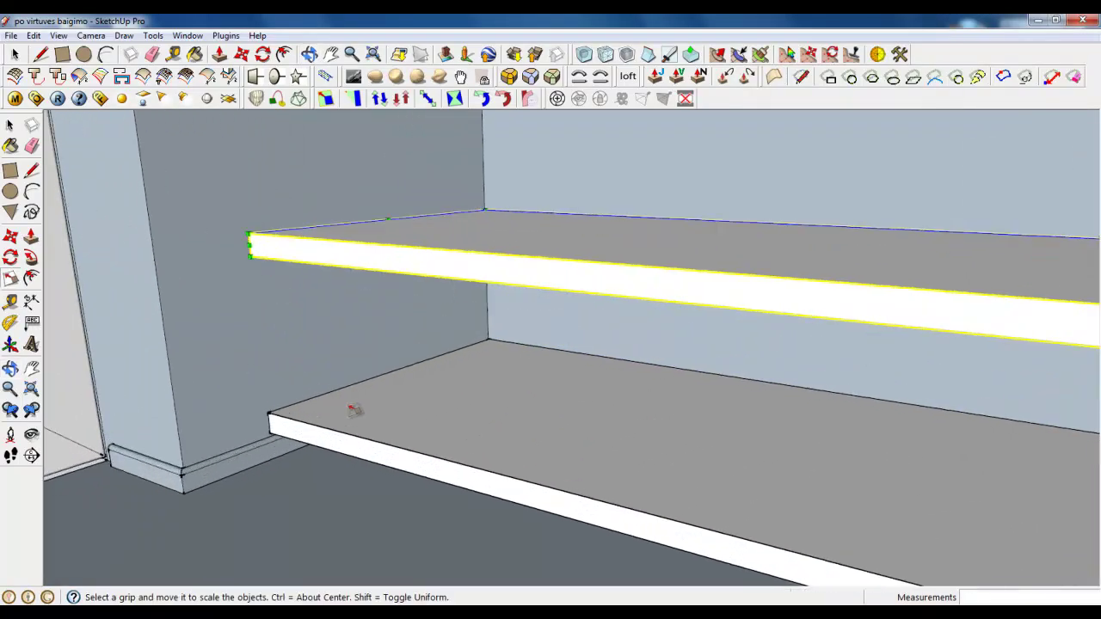
click(62, 54)
scroll(567, 418, up, 6)
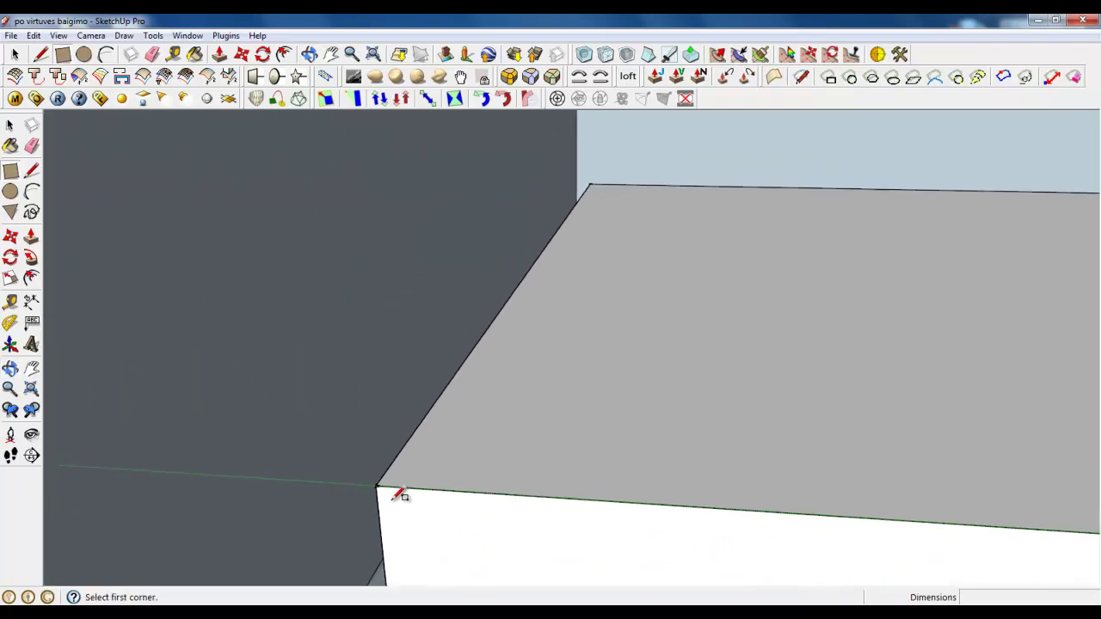
scroll(398, 494, up, 5)
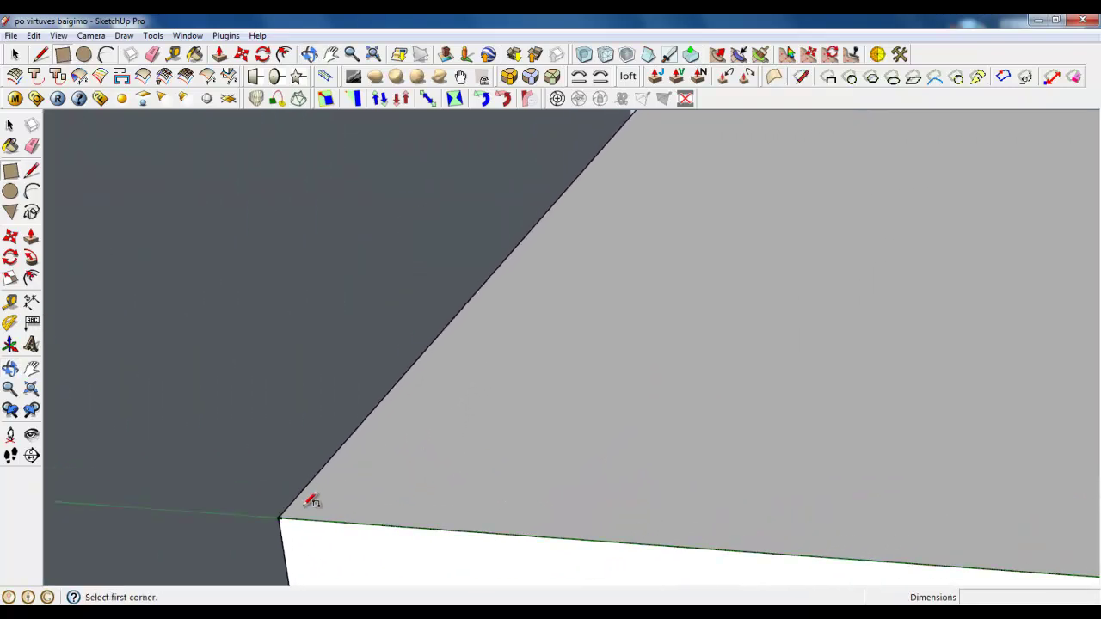
click(318, 498)
scroll(344, 512, down, 5)
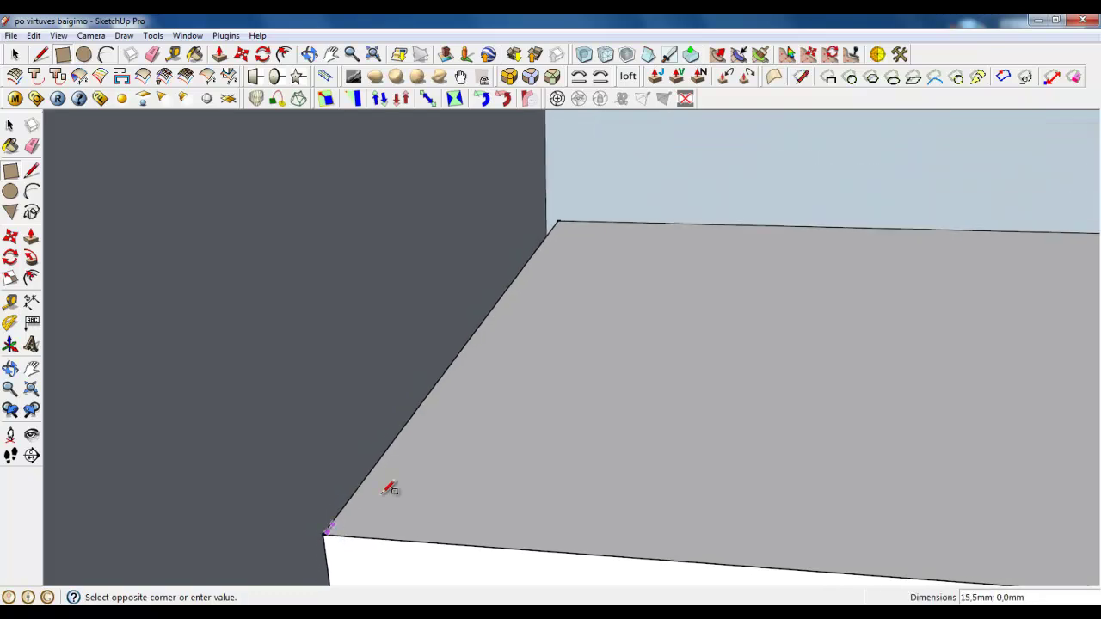
scroll(550, 230, up, 5)
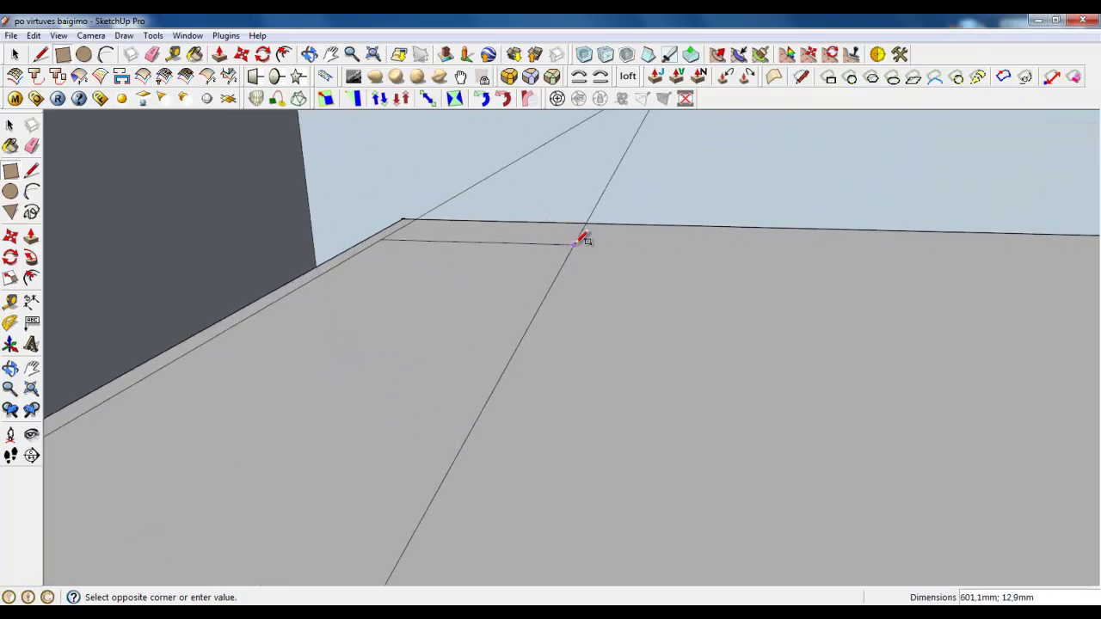
middle_drag(582, 242, 574, 284)
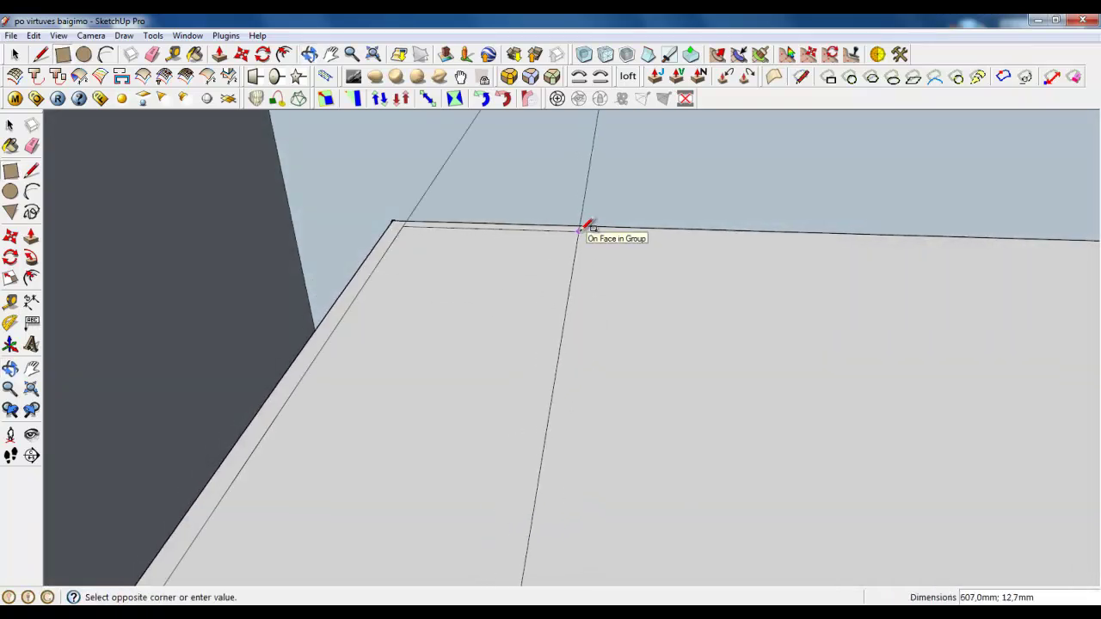
middle_drag(720, 251, 487, 245)
scroll(468, 261, down, 2)
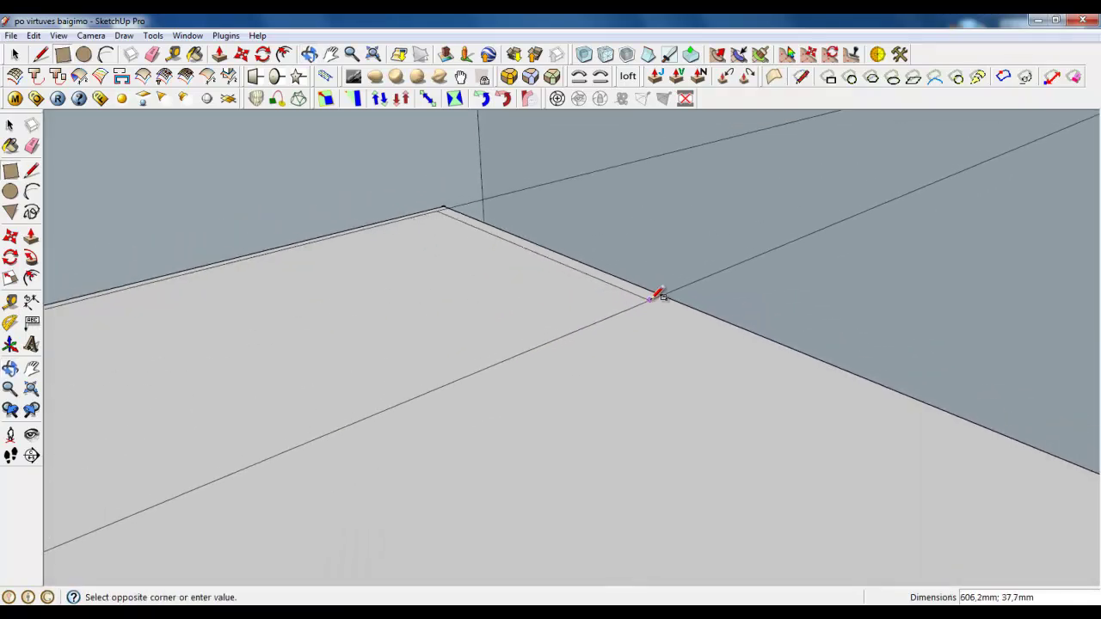
click(656, 301)
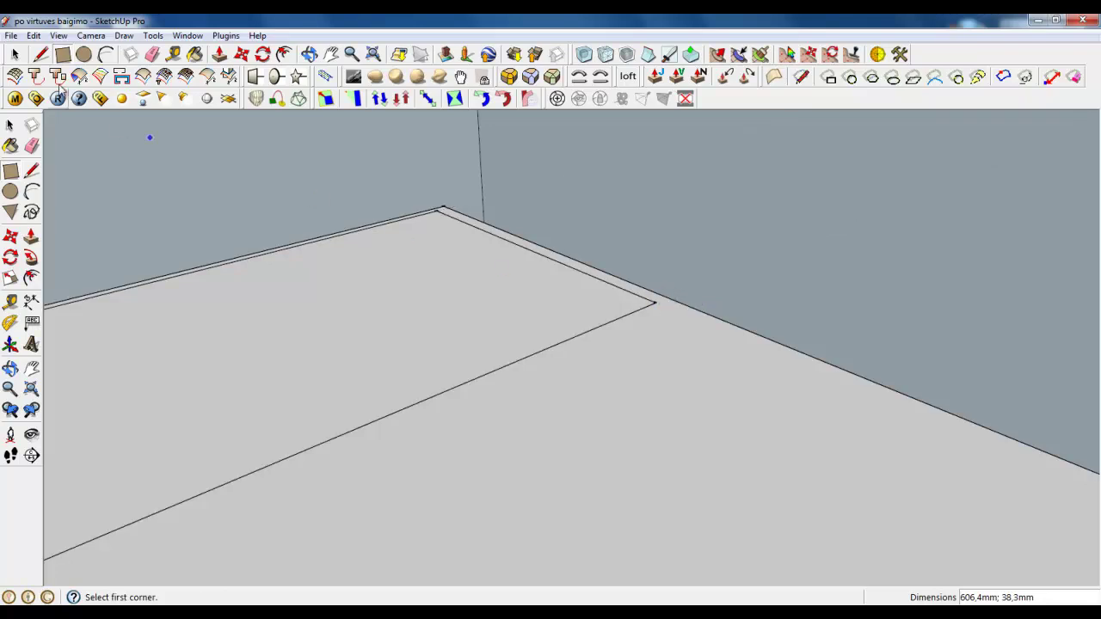
- Make a group from the narrow rectangle at the bottom slab's window-side end
click(15, 54)
middle_drag(404, 352, 616, 264)
scroll(602, 259, down, 7)
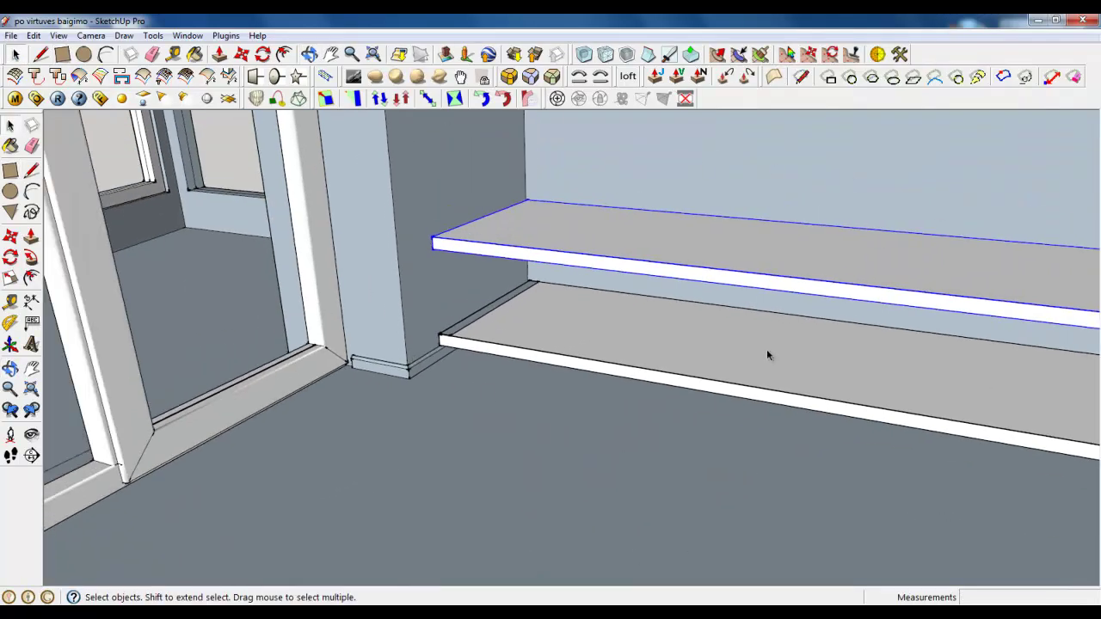
scroll(174, 504, down, 4)
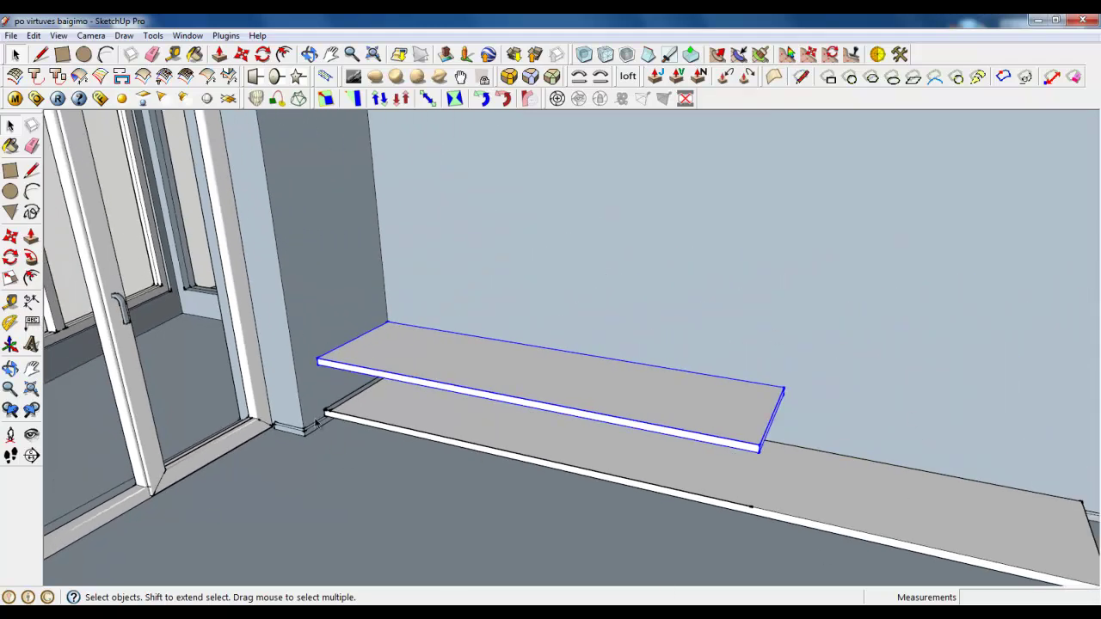
scroll(326, 401, up, 6)
scroll(332, 401, up, 2)
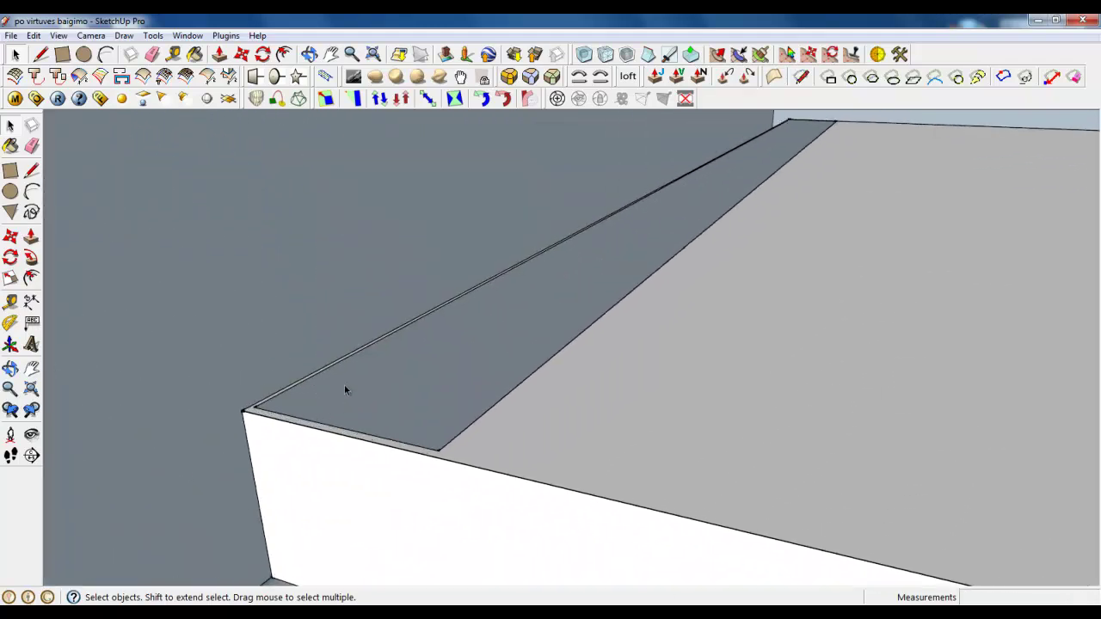
click(344, 383)
right_click(344, 383)
click(391, 208)
- Inside the rectangle's group, extrude the face 264 mm up to the upper shelf's underside and close the group
double_click(414, 358)
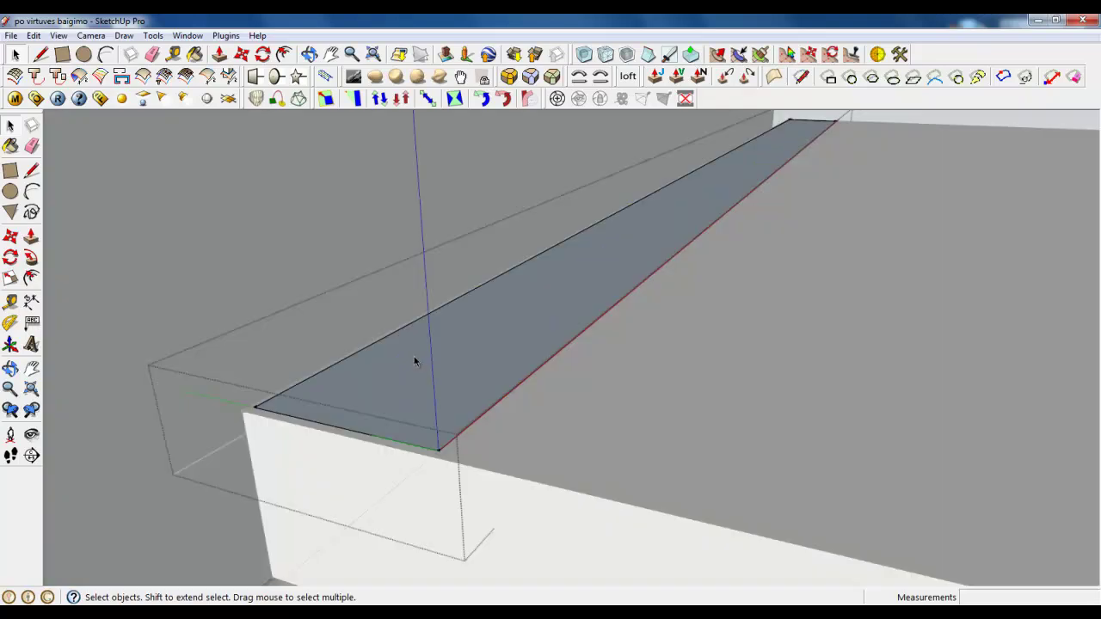
click(220, 54)
drag(339, 373, 386, 547)
scroll(385, 533, up, 3)
scroll(386, 547, down, 3)
scroll(381, 370, up, 4)
scroll(399, 335, up, 2)
middle_drag(403, 338, 345, 184)
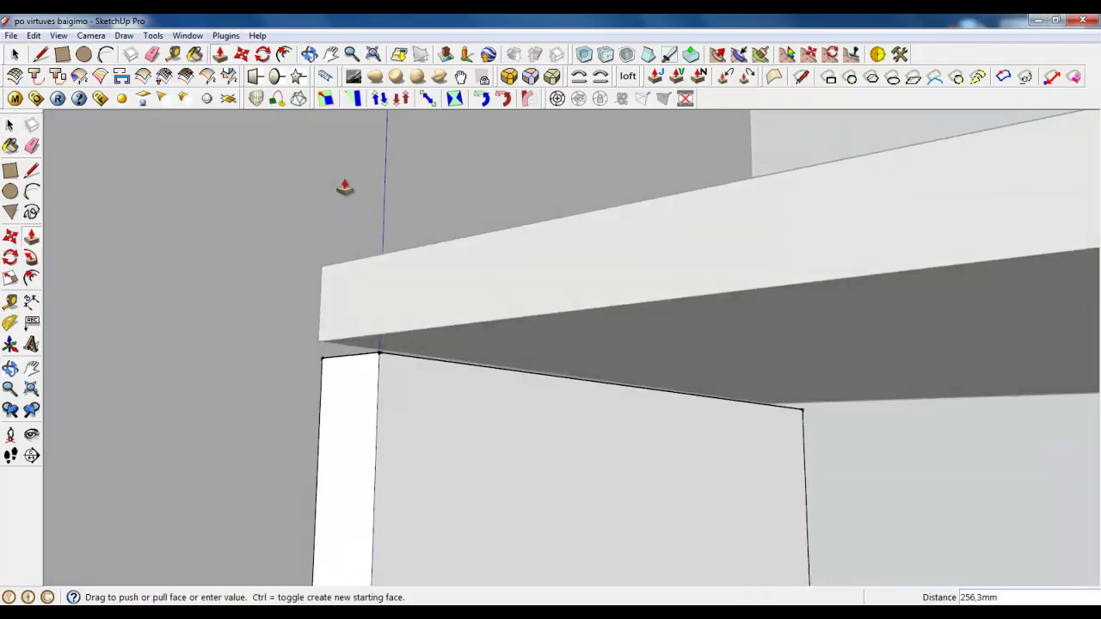
click(491, 342)
middle_drag(364, 368, 361, 405)
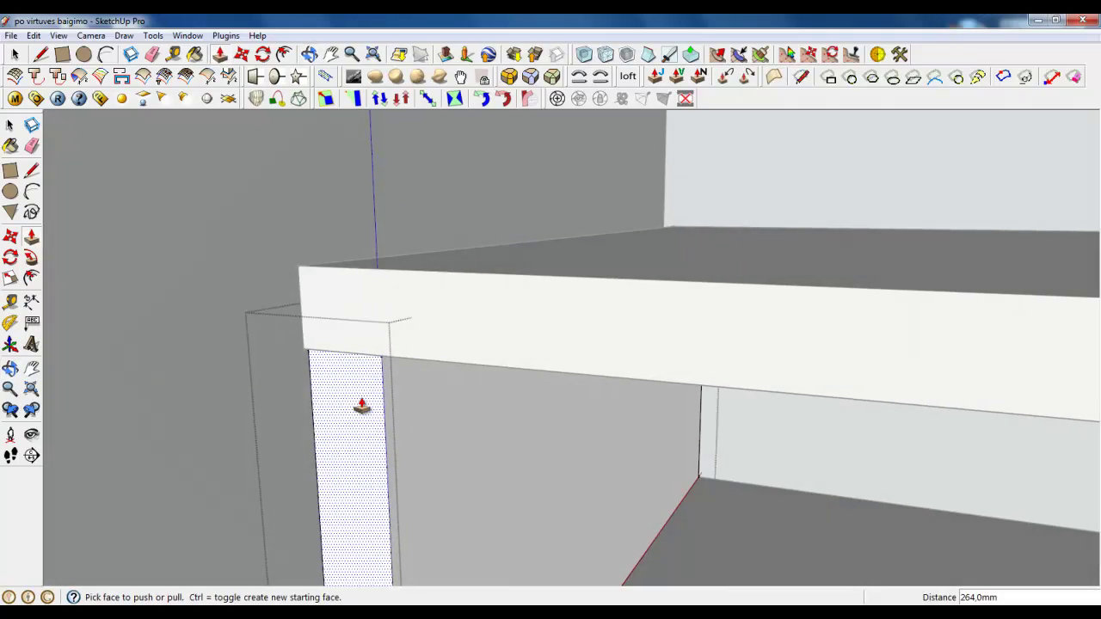
scroll(372, 276, down, 5)
middle_drag(397, 449, 375, 558)
scroll(374, 547, up, 3)
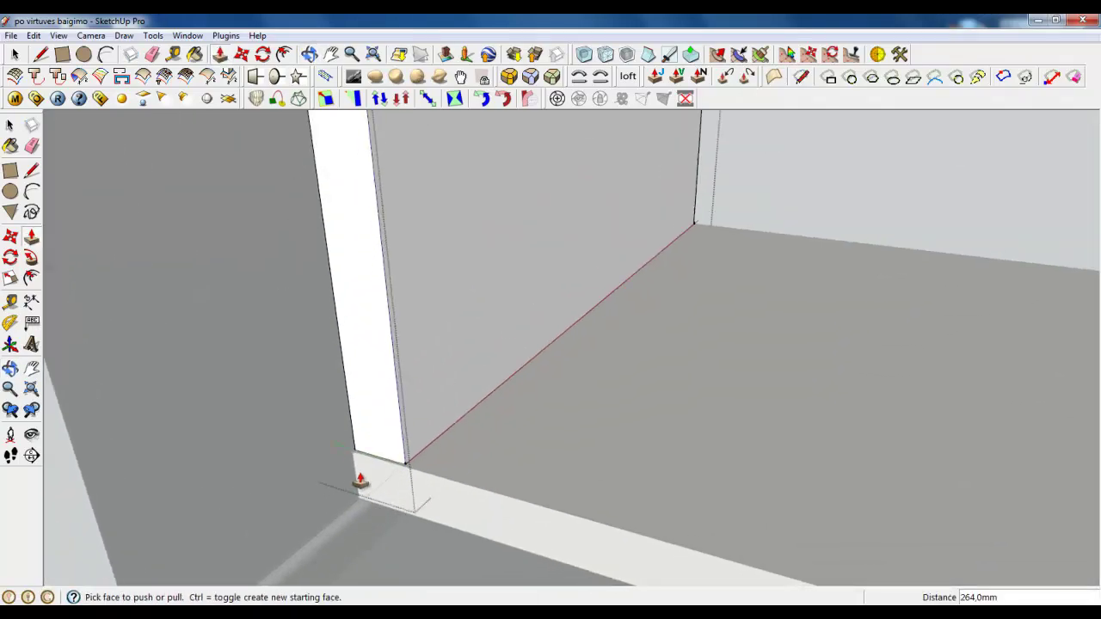
scroll(359, 478, up, 3)
scroll(359, 478, up, 3)
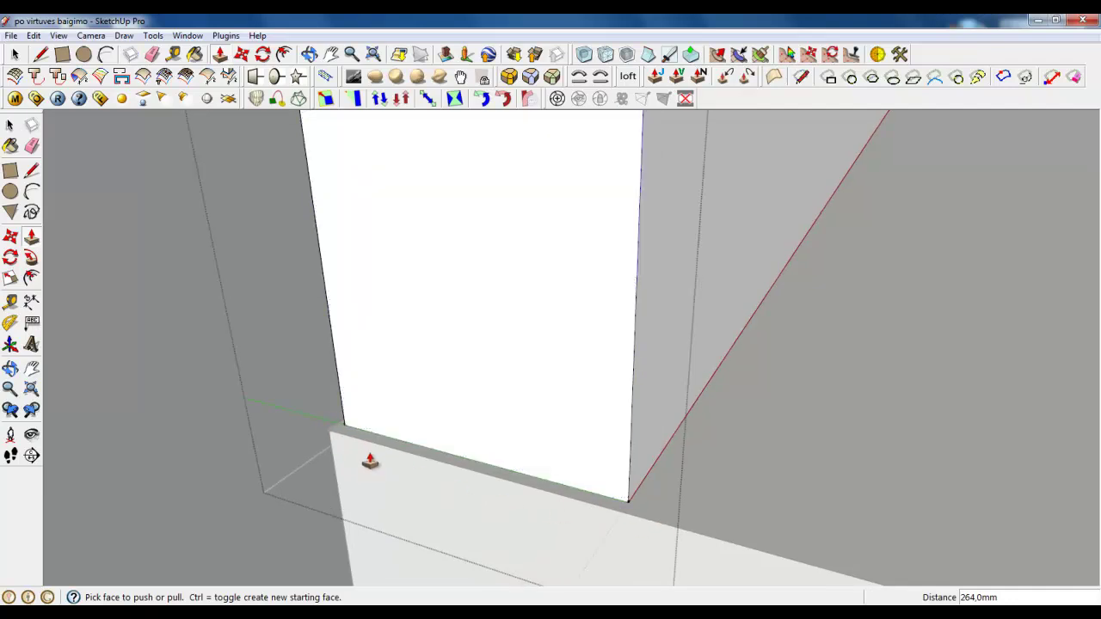
right_click(287, 403)
click(301, 417)
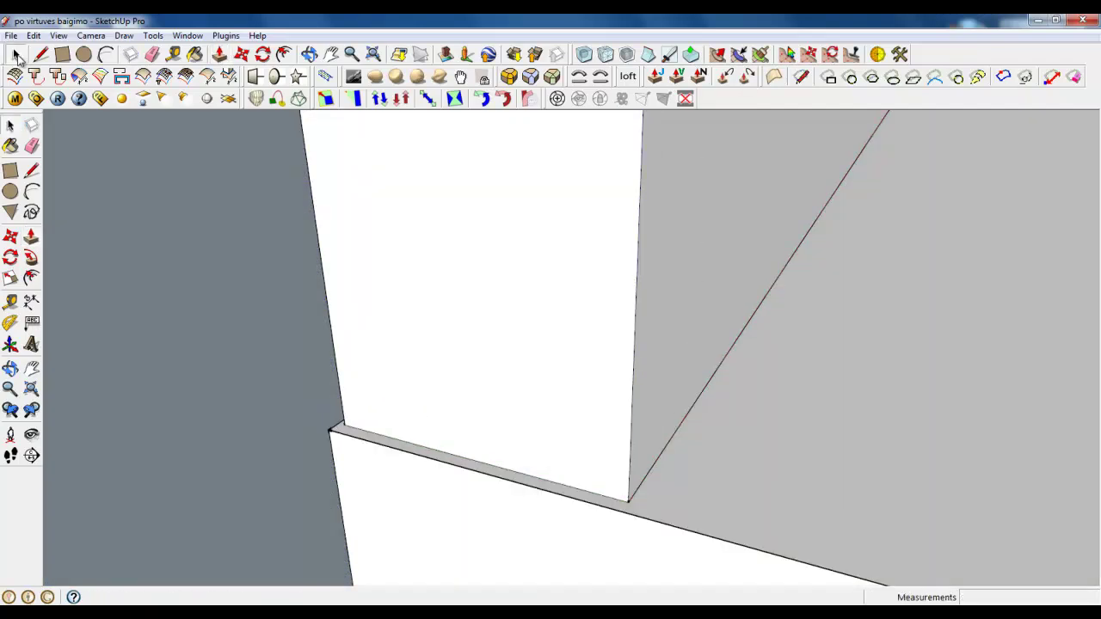
- Copy the upright panel along the wall to beneath the upper shelf's door-side end
middle_drag(395, 398, 386, 509)
scroll(383, 438, up, 5)
scroll(322, 469, down, 6)
click(358, 392)
scroll(289, 528, down, 3)
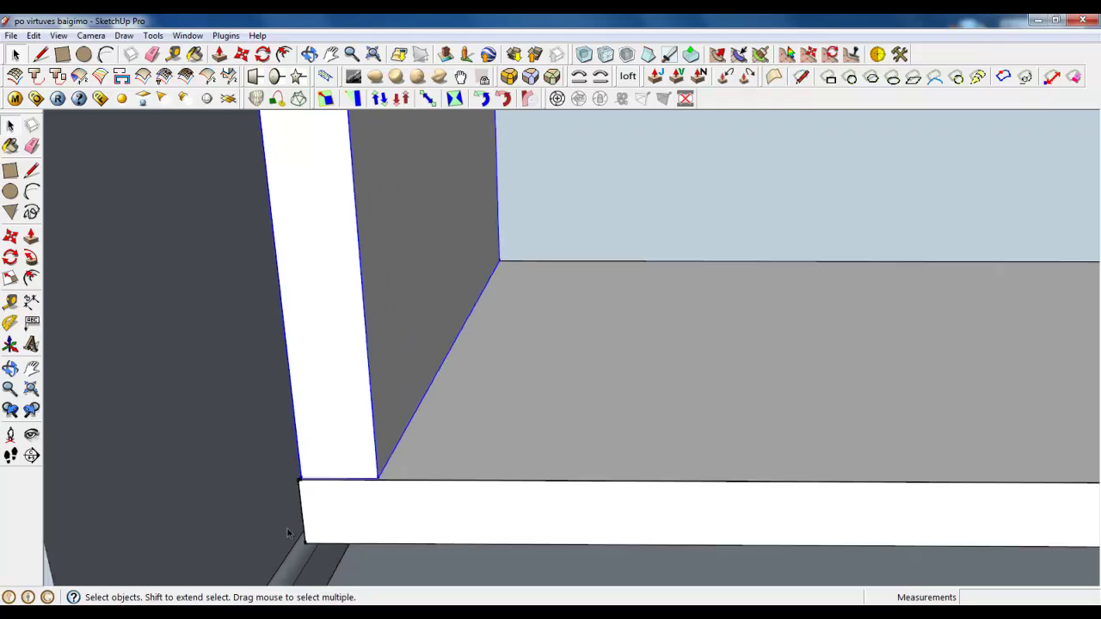
key(m)
middle_drag(467, 410, 288, 399)
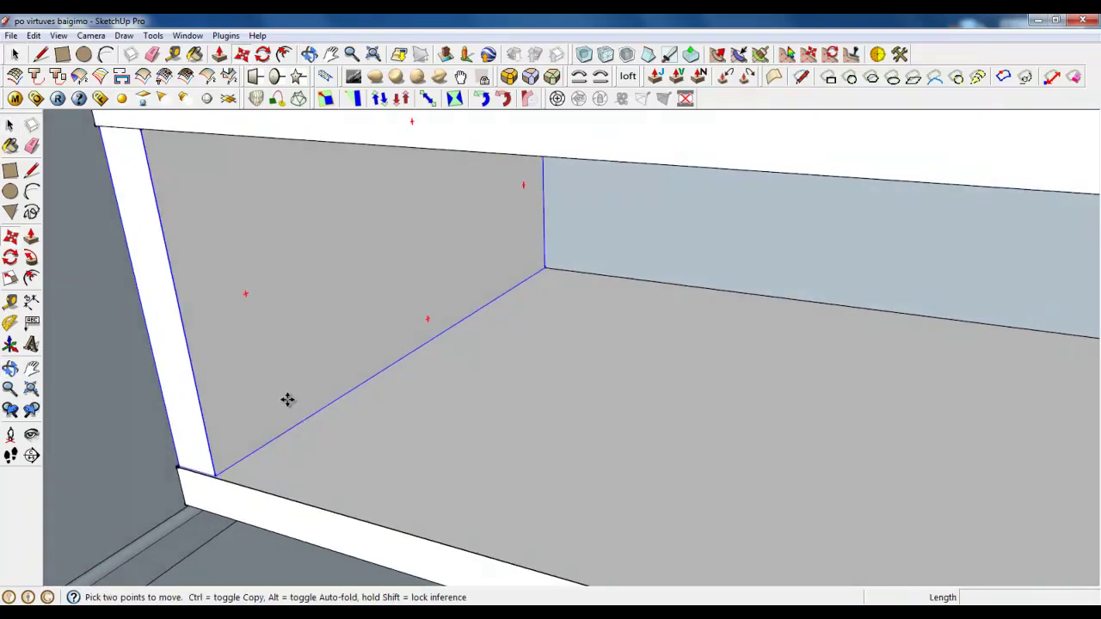
key(ctrl)
click(287, 399)
scroll(270, 363, down, 8)
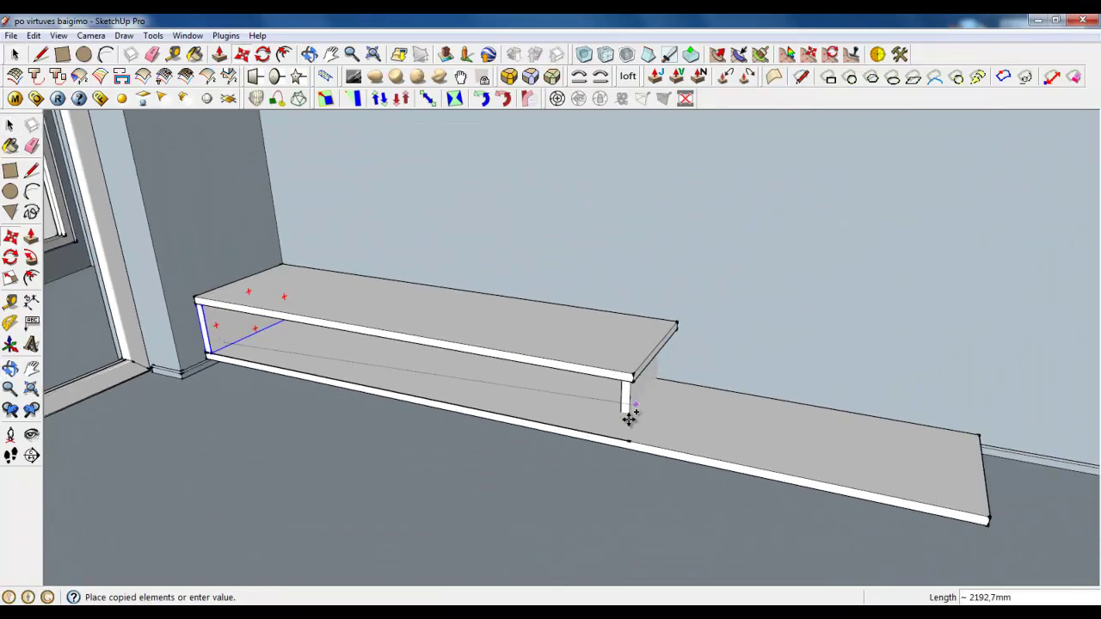
scroll(630, 416, up, 3)
click(634, 430)
- Shift the copied upright along the green axis until it sits flush with the upper shelf's door-side end
scroll(638, 367, up, 3)
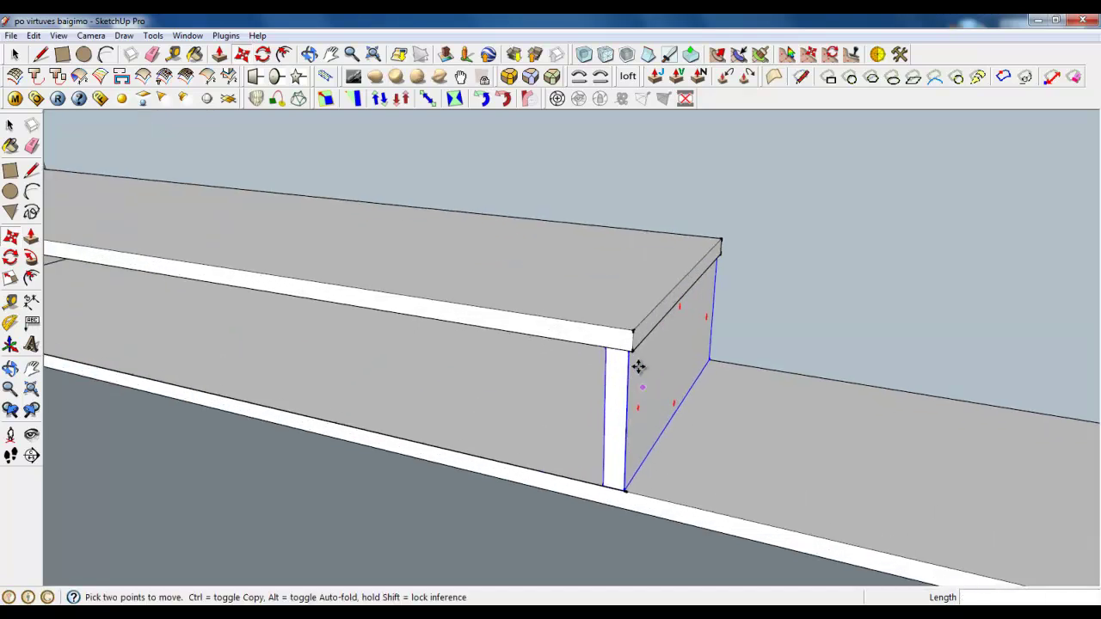
scroll(638, 367, up, 6)
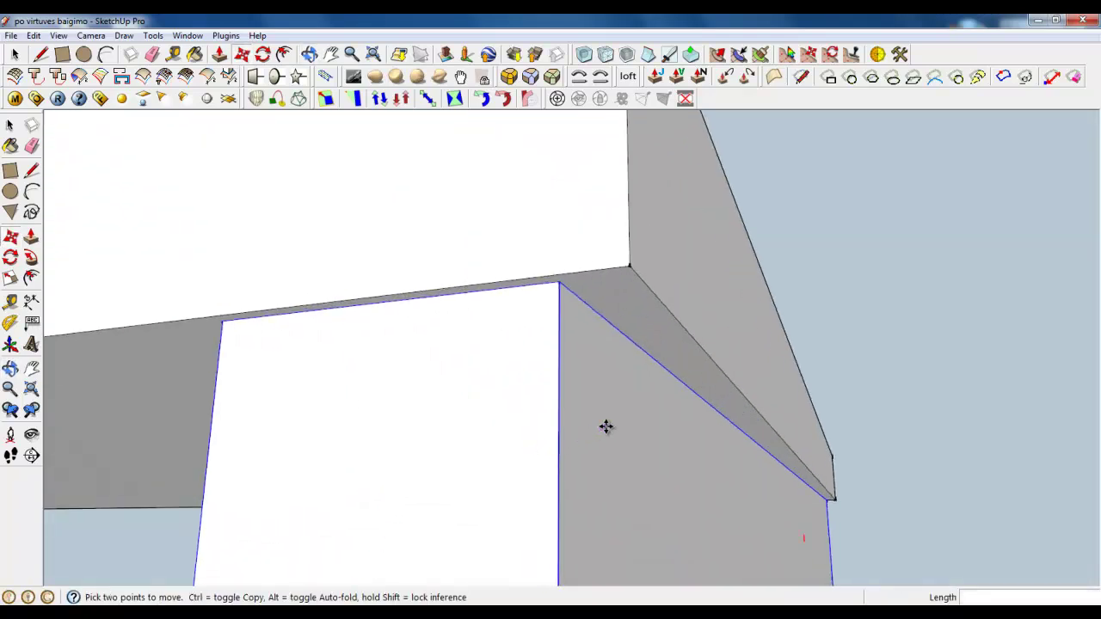
click(607, 426)
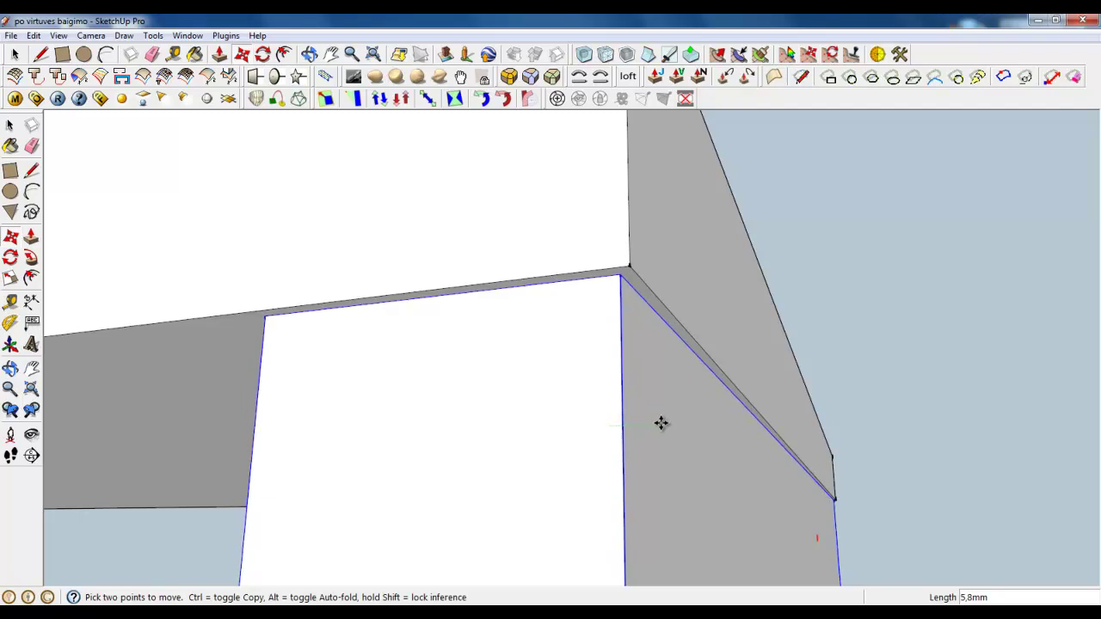
click(571, 278)
scroll(580, 422, down, 6)
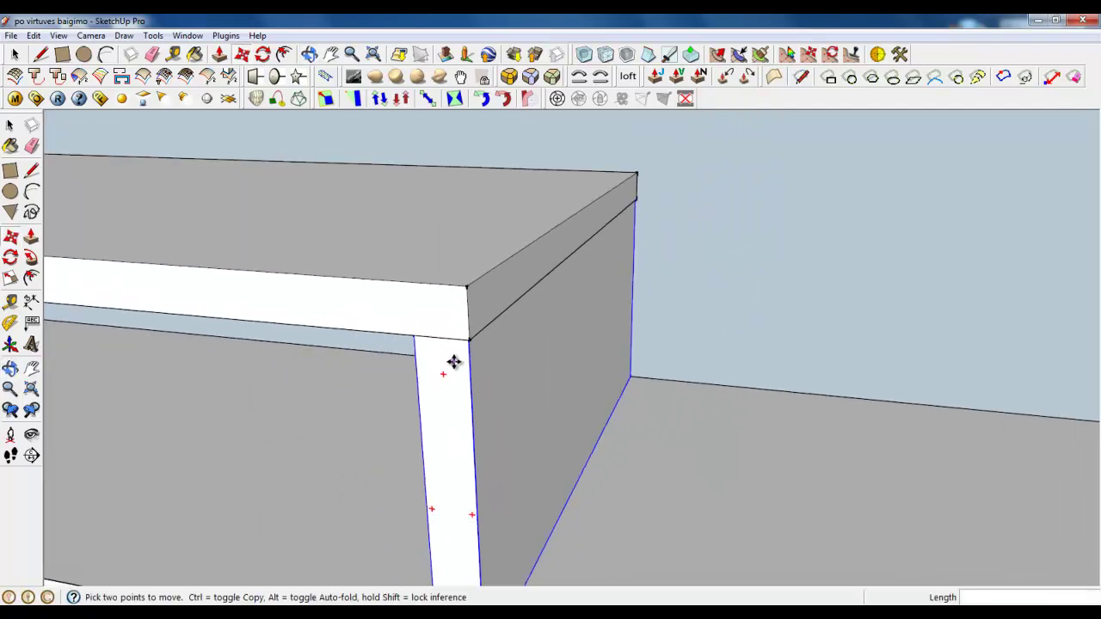
scroll(453, 362, down, 10)
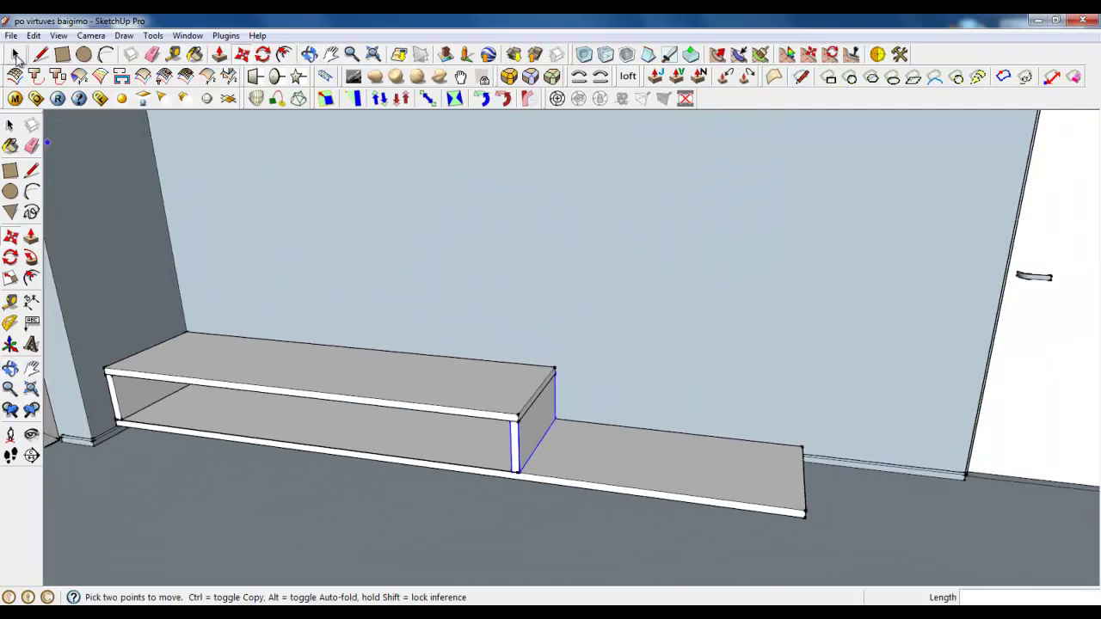
- Copy the upper shelf 250 mm straight up along the blue axis to form a third shelf
key(space)
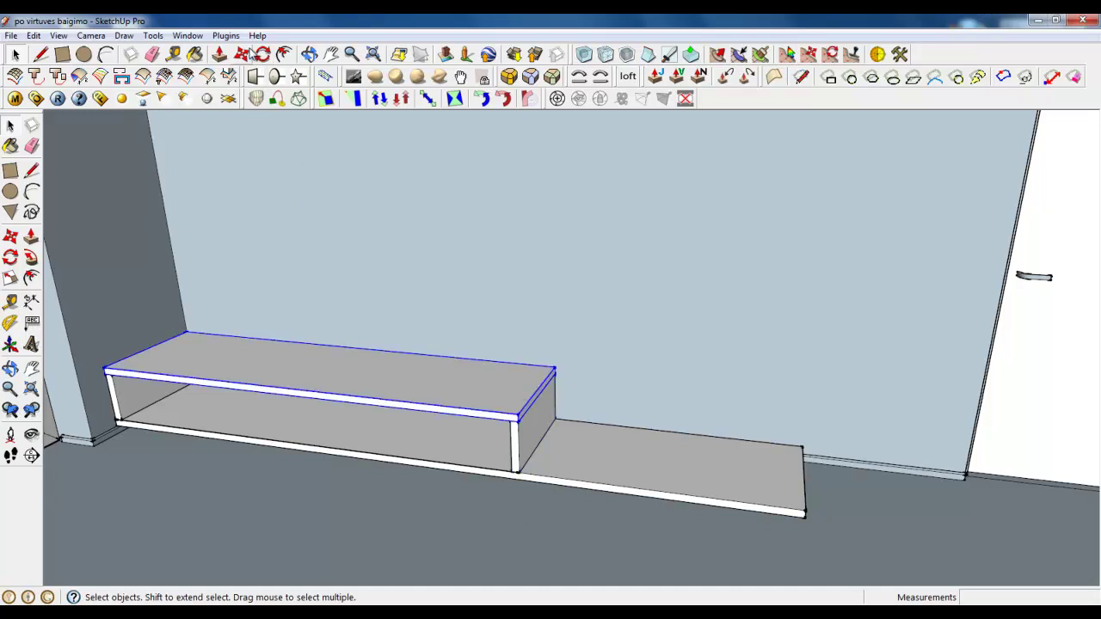
click(246, 53)
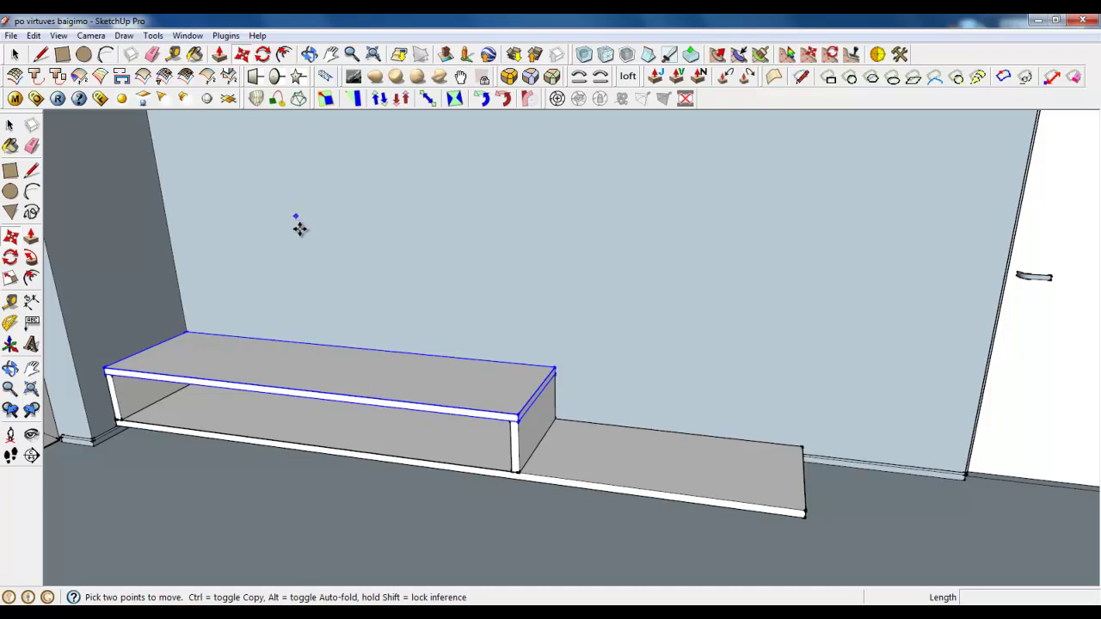
scroll(318, 269, up, 3)
scroll(334, 307, down, 2)
key(ctrl)
click(489, 398)
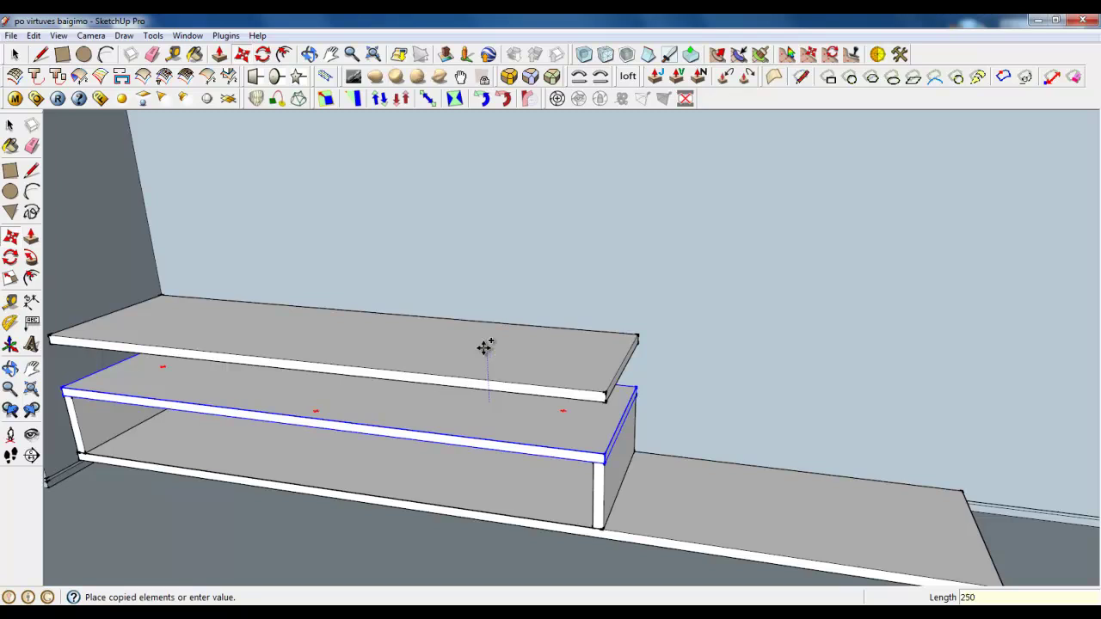
text(250)
key(Return)
- Move the topmost shelf along the wall so its door-side end lines up with the bottom slab's door-side end
scroll(284, 325, down, 2)
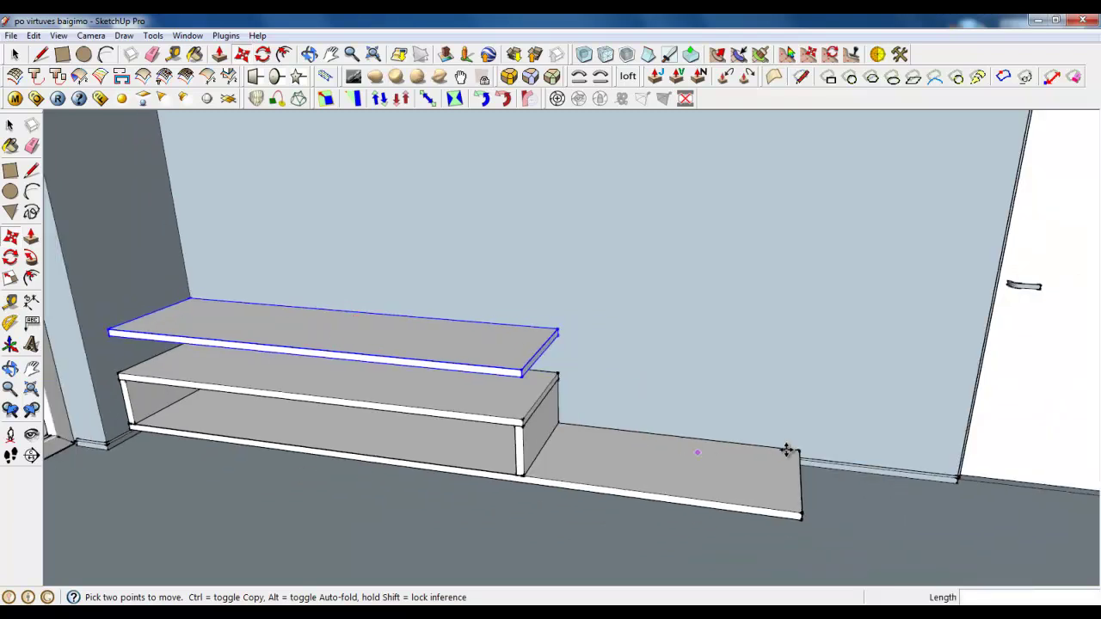
scroll(884, 454, up, 3)
click(197, 306)
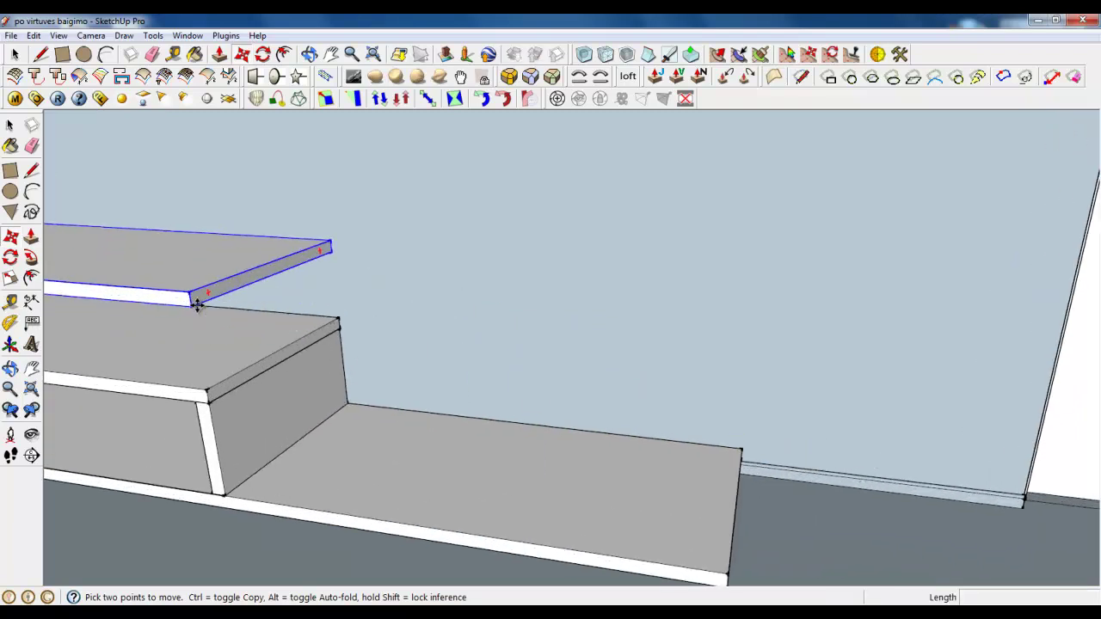
click(730, 570)
scroll(783, 514, down, 2)
scroll(550, 471, down, 1)
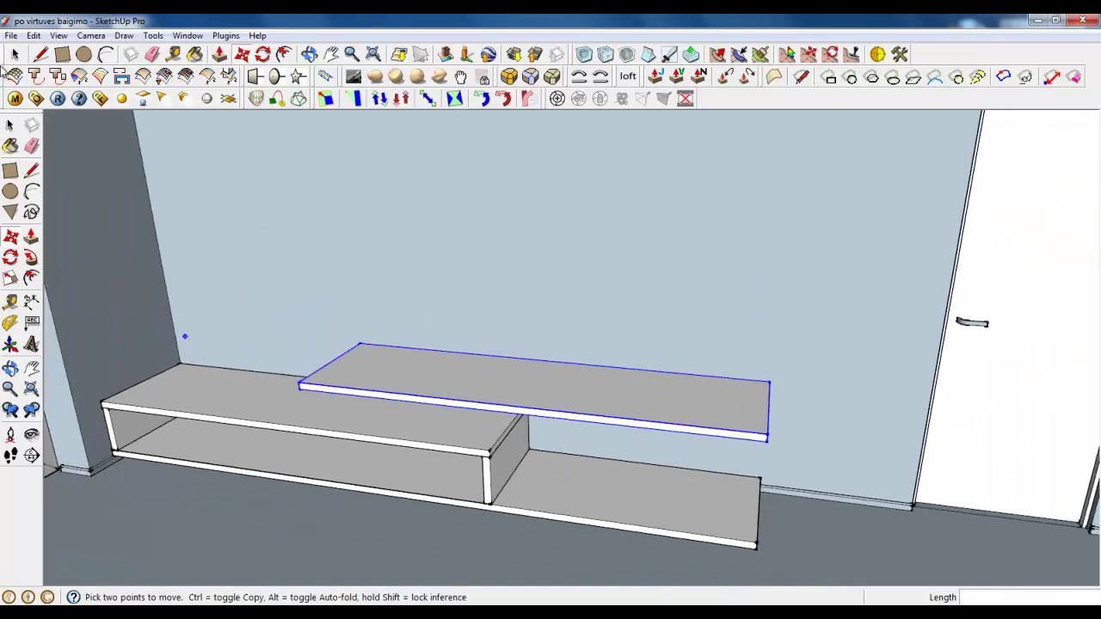
- Copy the upright under the lower shelf's door-side end along the green axis to the bottom slab's door-side end
key(space)
click(242, 53)
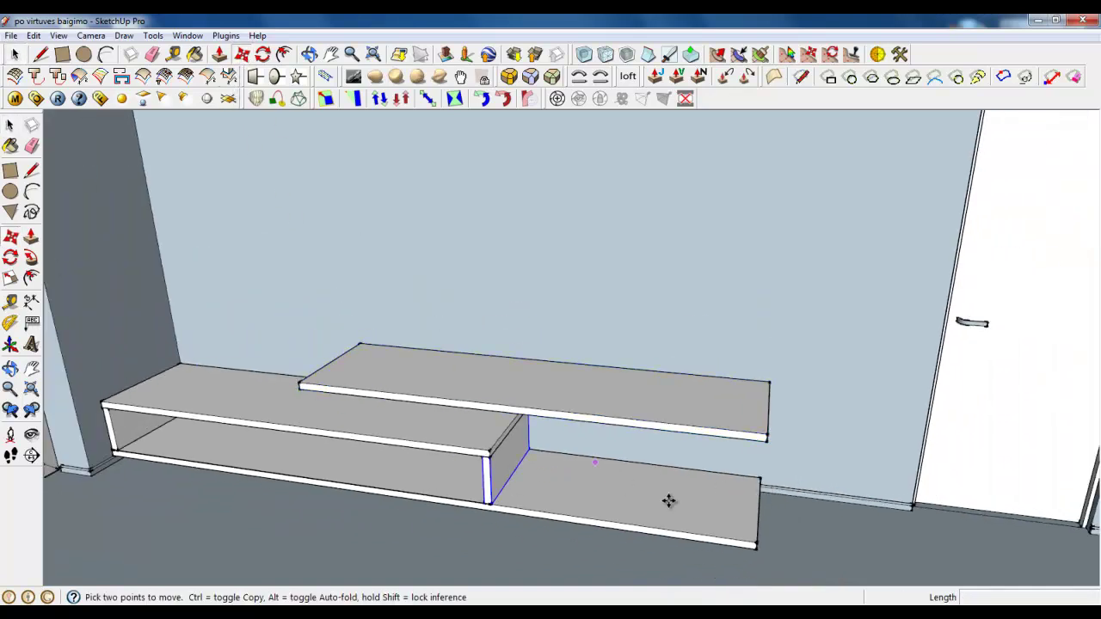
scroll(518, 490, up, 3)
click(238, 375)
key(ctrl)
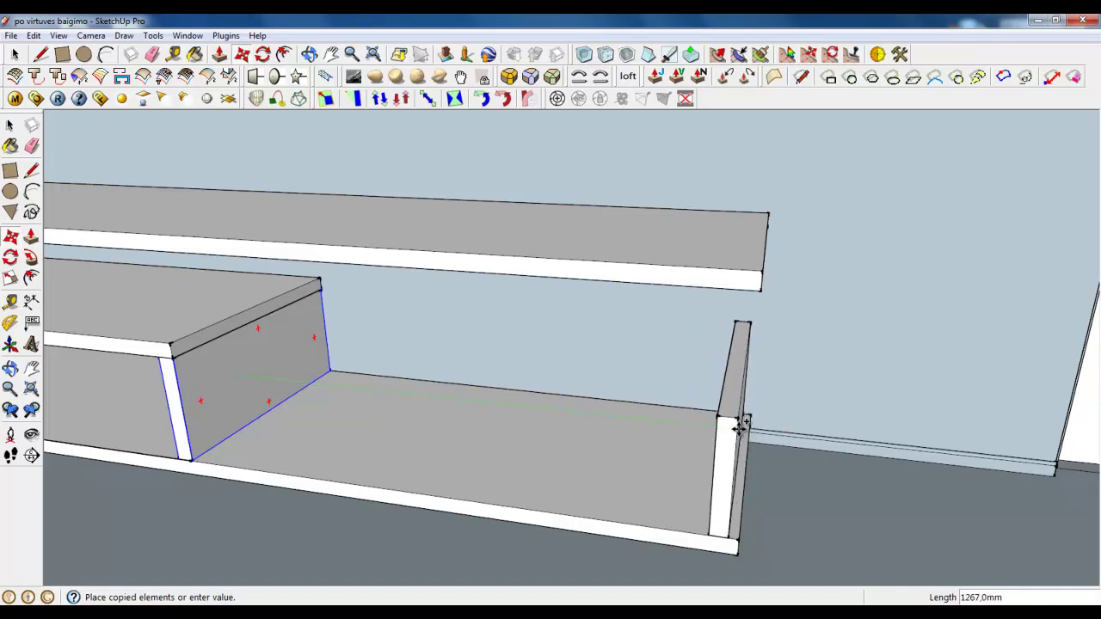
click(737, 422)
- Shift the copied upright along the green axis up to the bottom slab's door-side edge
scroll(842, 541, up, 4)
click(614, 412)
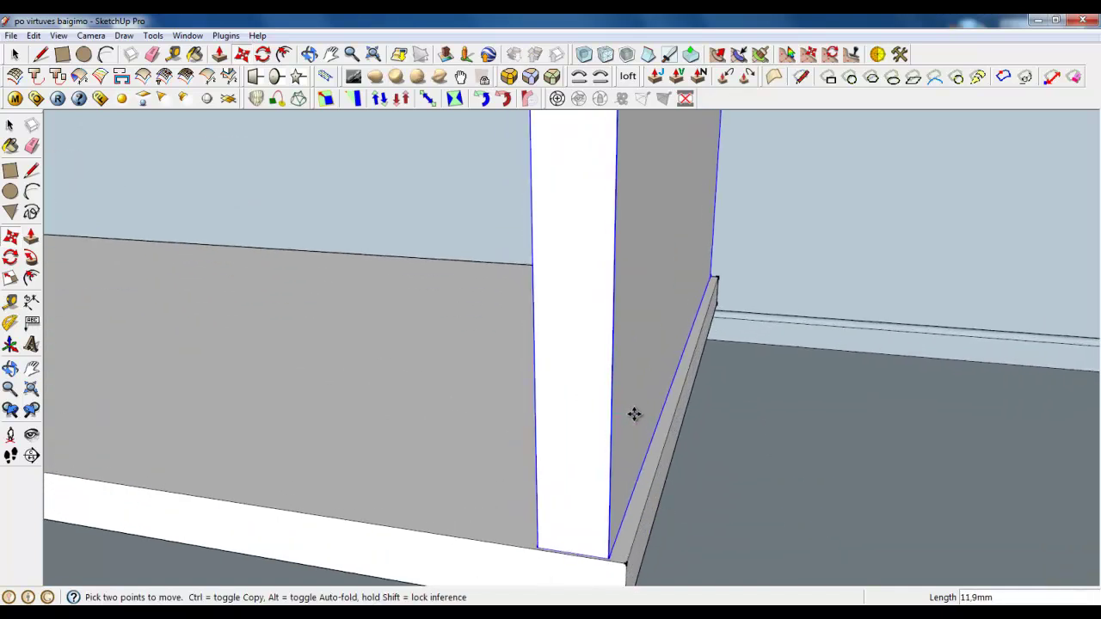
click(644, 418)
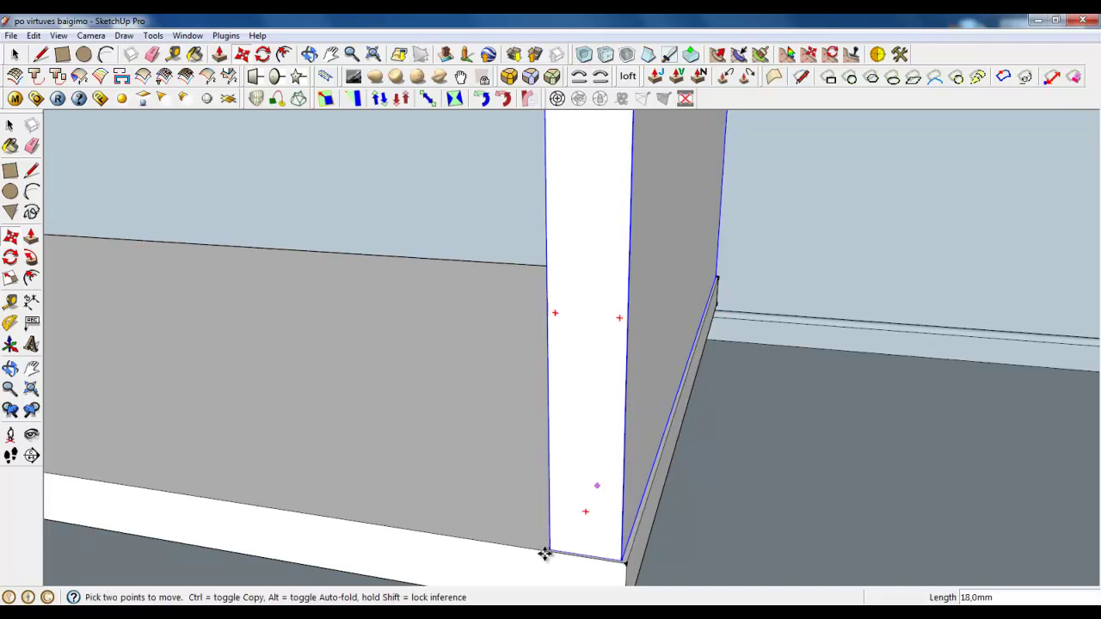
scroll(545, 551, down, 3)
- Scale the door-side upright vertically by about 1.95 so it reaches the underside of the topmost shelf
click(10, 322)
scroll(625, 311, up, 2)
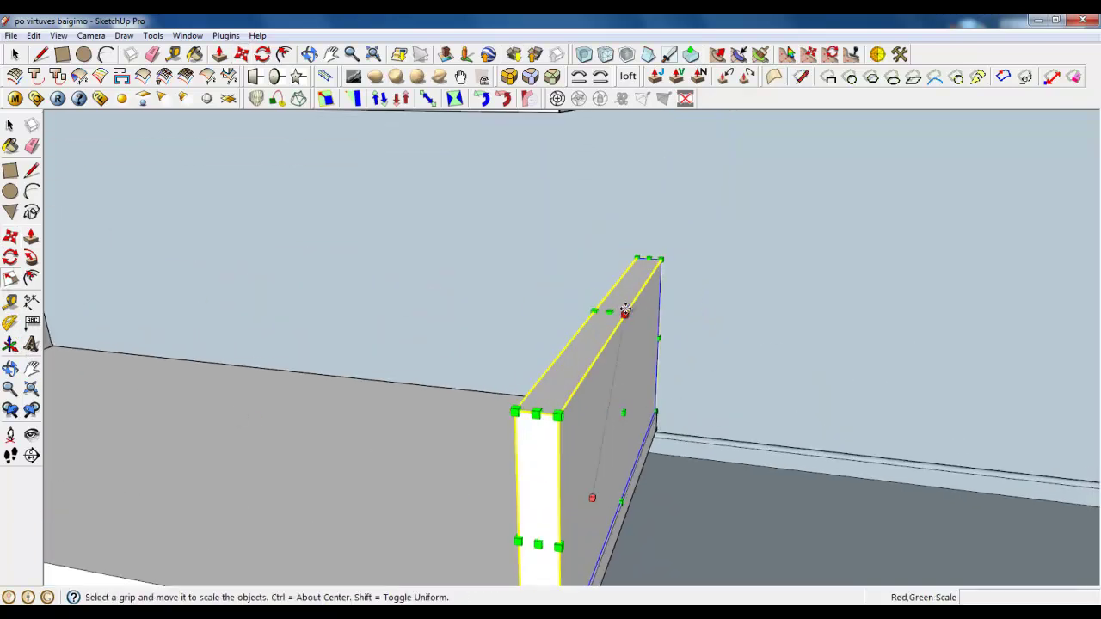
drag(609, 312, 613, 338)
scroll(612, 338, down, 2)
scroll(573, 206, up, 3)
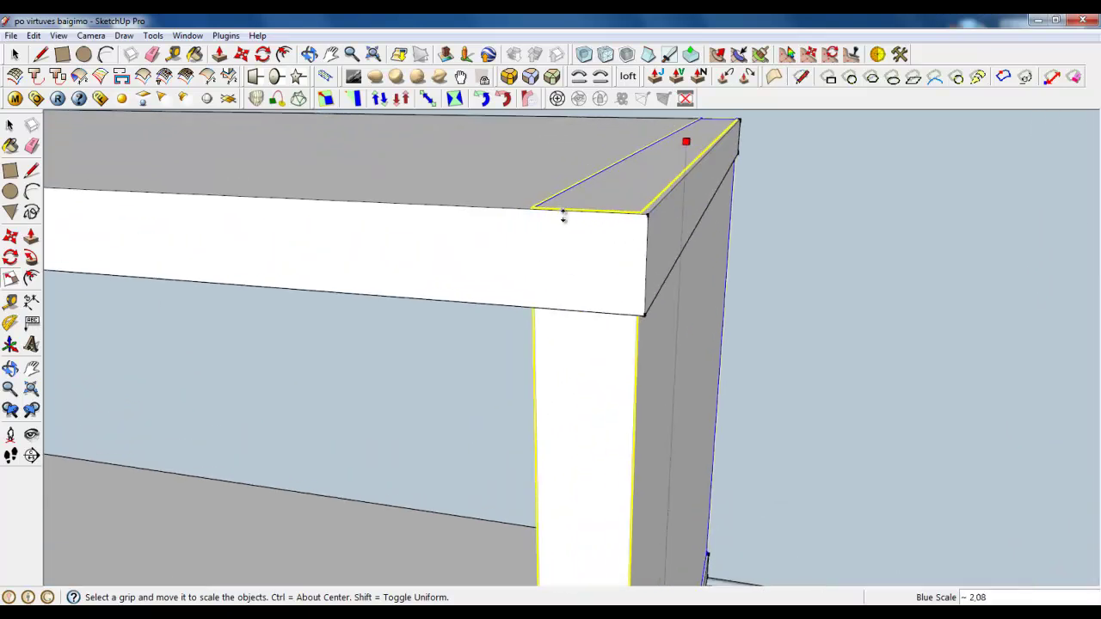
mouse_move(562, 214)
middle_down()
mouse_move(530, 181)
mouse_move(519, 304)
mouse_move(450, 347)
middle_up()
click(449, 347)
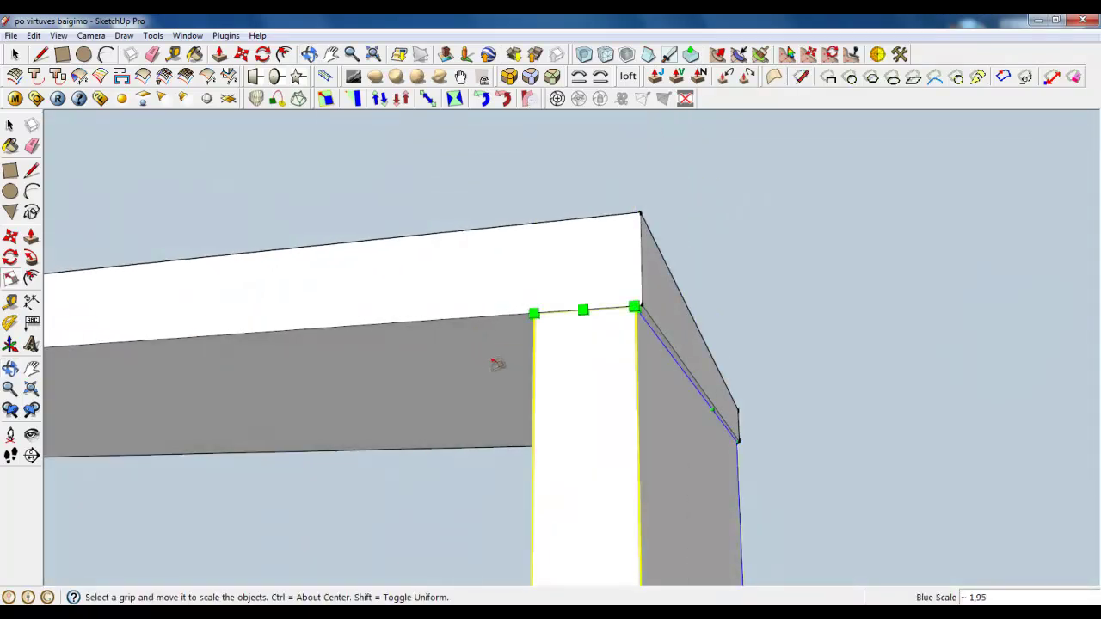
scroll(499, 357, up, 3)
middle_drag(587, 240, 754, 412)
scroll(751, 388, down, 4)
scroll(774, 387, down, 5)
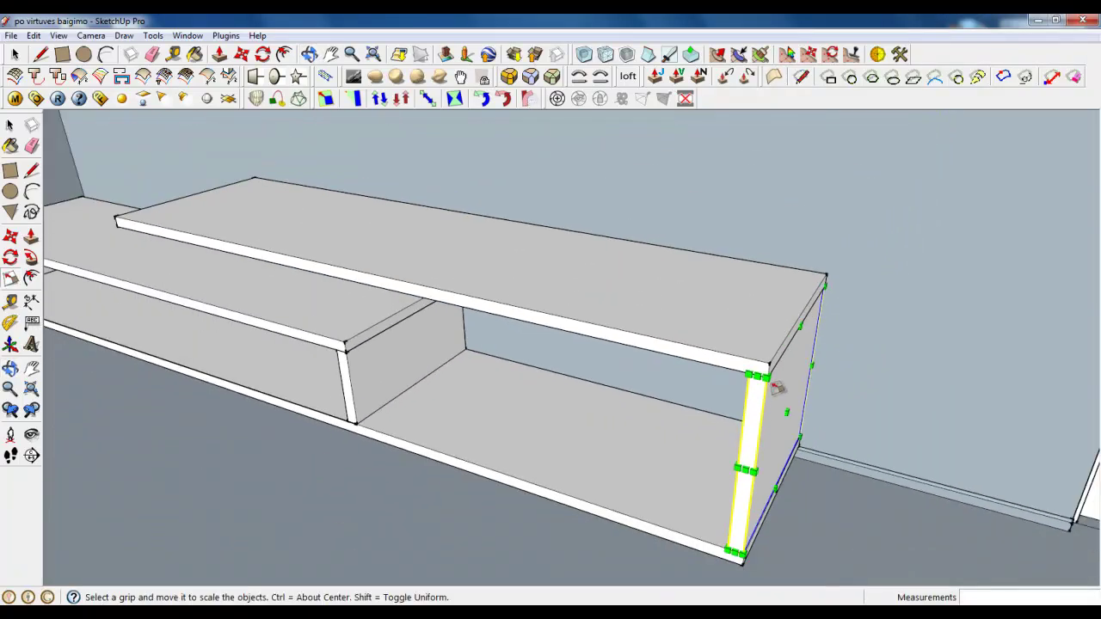
scroll(586, 235, down, 2)
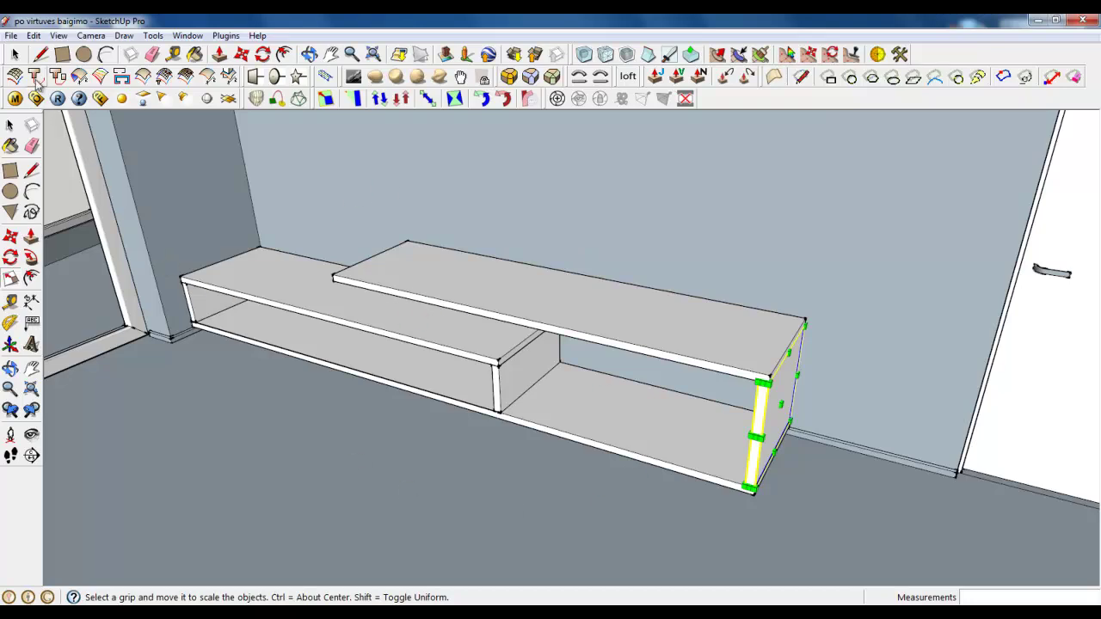
key(space)
scroll(435, 323, up, 4)
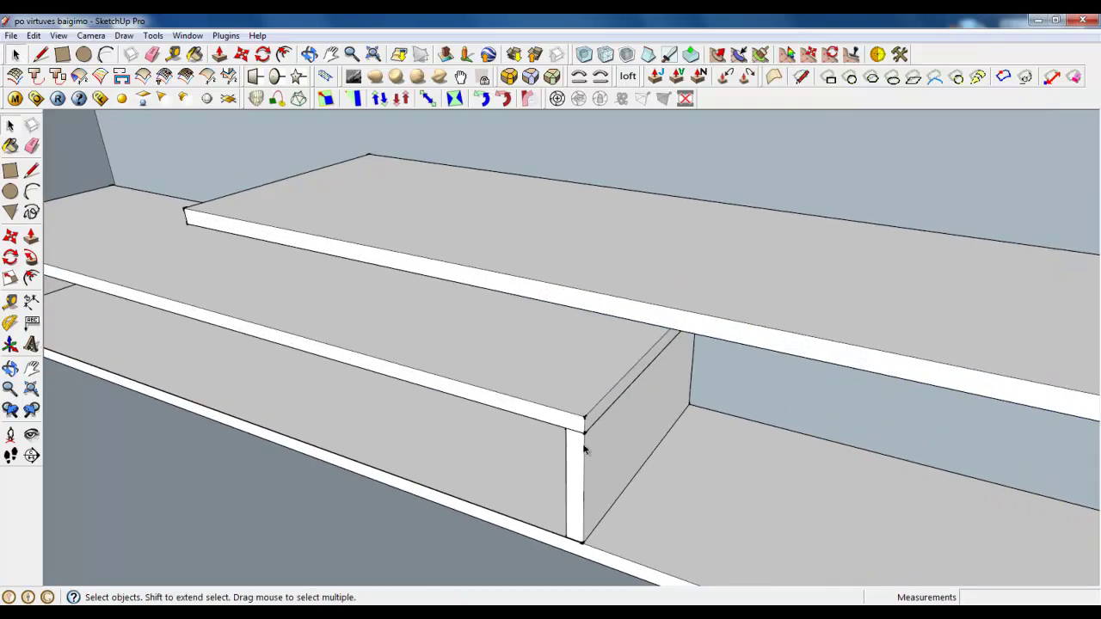
click(241, 54)
middle_drag(499, 509, 396, 315)
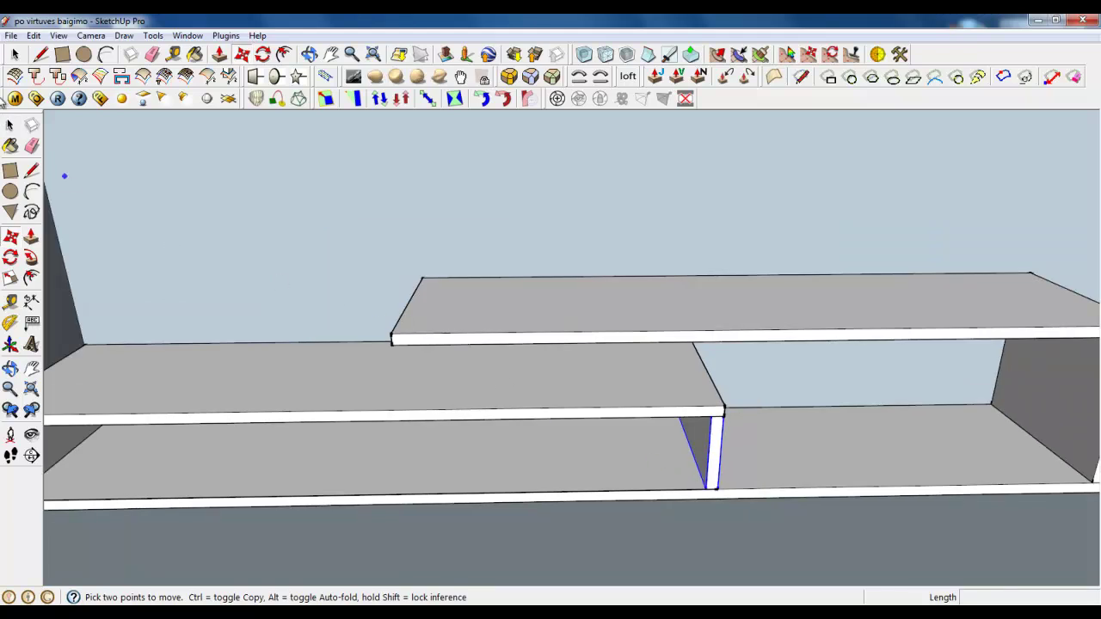
- Shorten the topmost shelf by scaling its window-side end towards the door, keeping it overlapping the lower shelf
key(space)
click(494, 318)
middle_drag(493, 319, 523, 330)
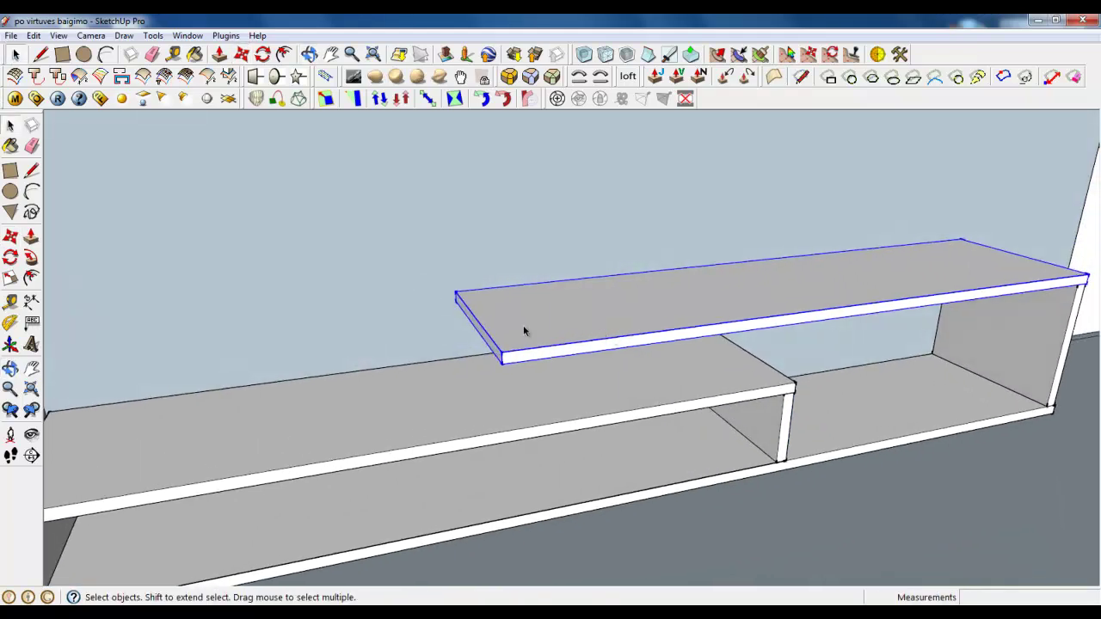
key(s)
scroll(619, 361, up, 3)
drag(319, 283, 656, 260)
scroll(590, 315, down, 3)
middle_drag(590, 315, 329, 314)
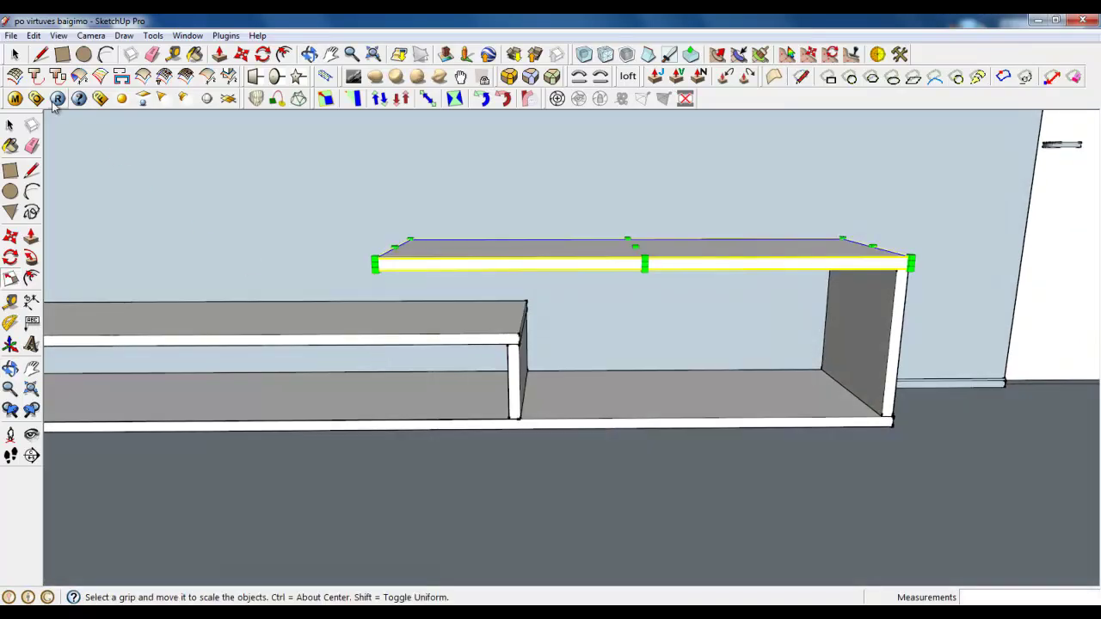
- Copy the middle upright straight up along the blue axis to stand on the lower shelf's door-side end
click(15, 55)
click(518, 380)
scroll(516, 372, up, 3)
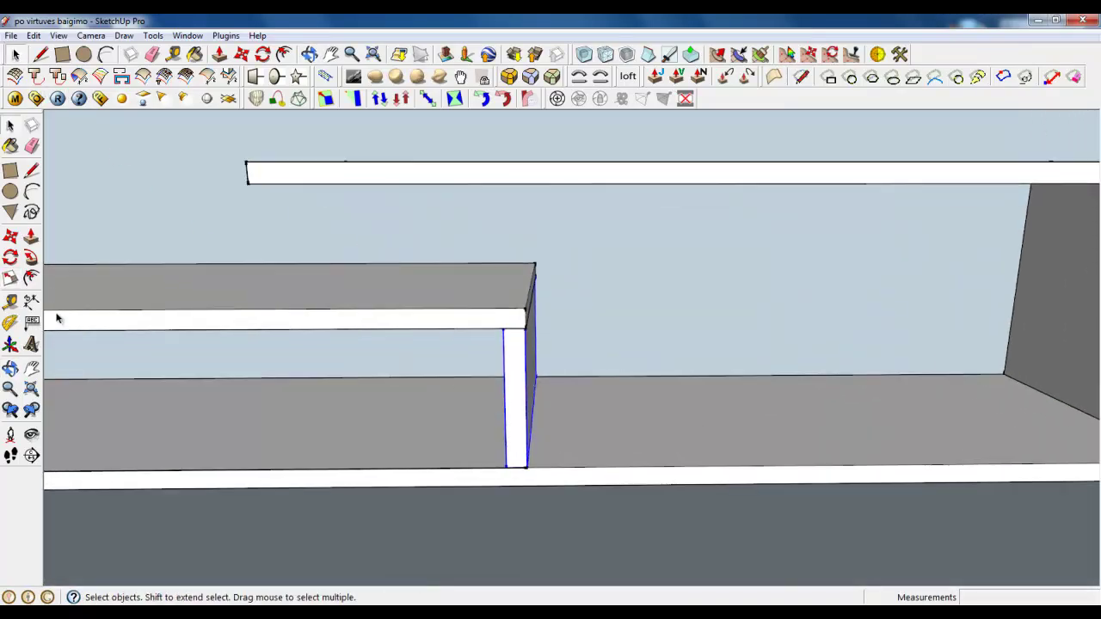
click(10, 237)
scroll(447, 457, up, 7)
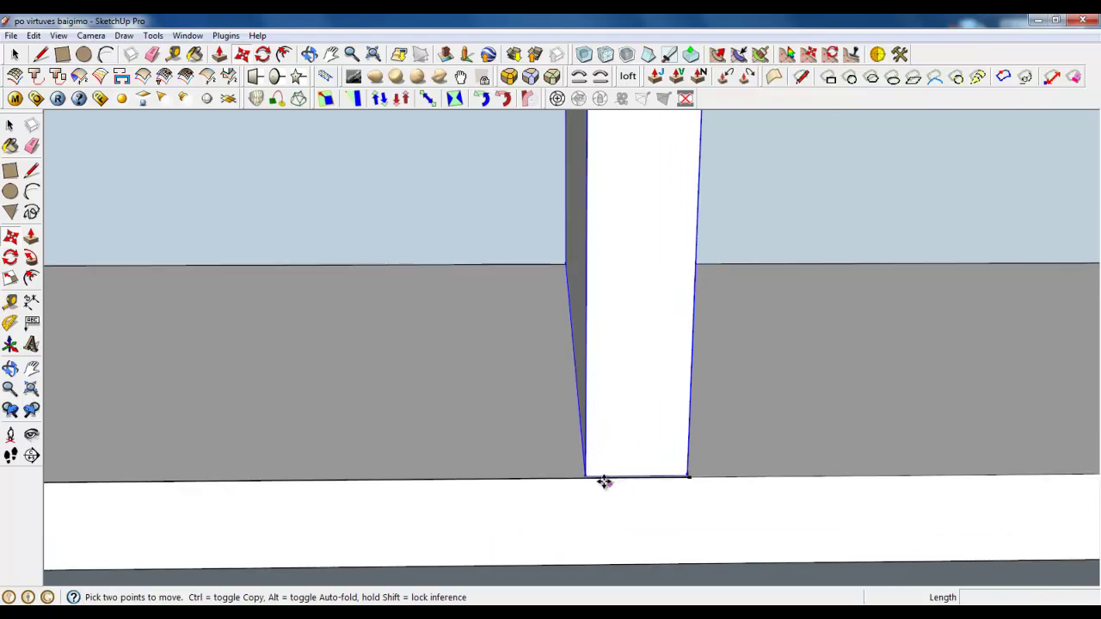
middle_drag(604, 481, 379, 516)
scroll(624, 530, down, 2)
scroll(624, 531, up, 2)
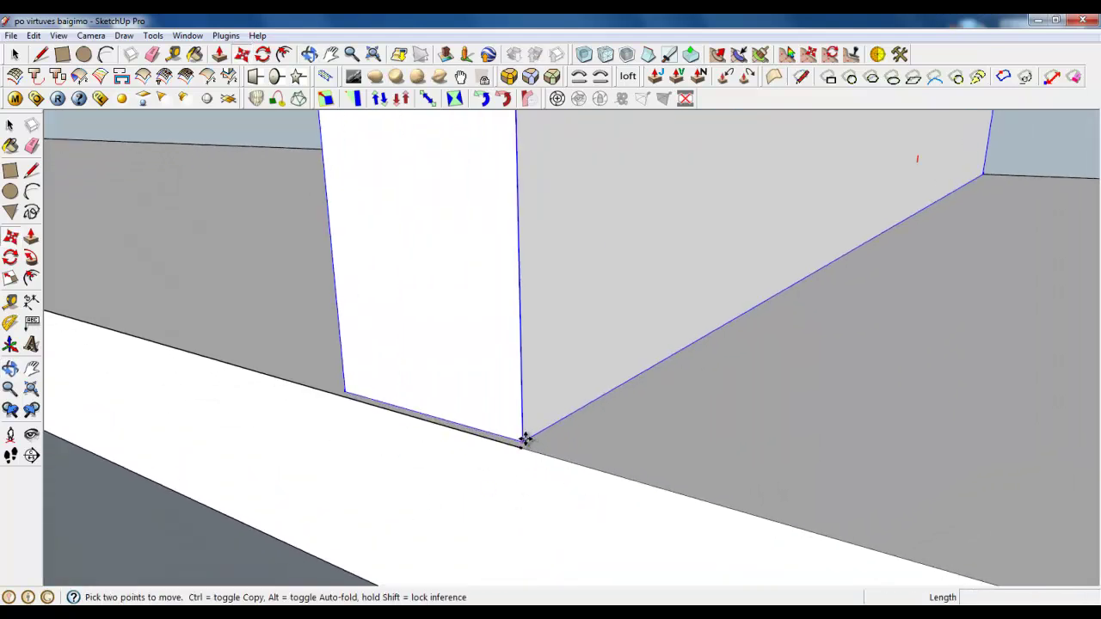
key(ctrl)
click(525, 440)
scroll(590, 524, down, 8)
scroll(566, 321, up, 4)
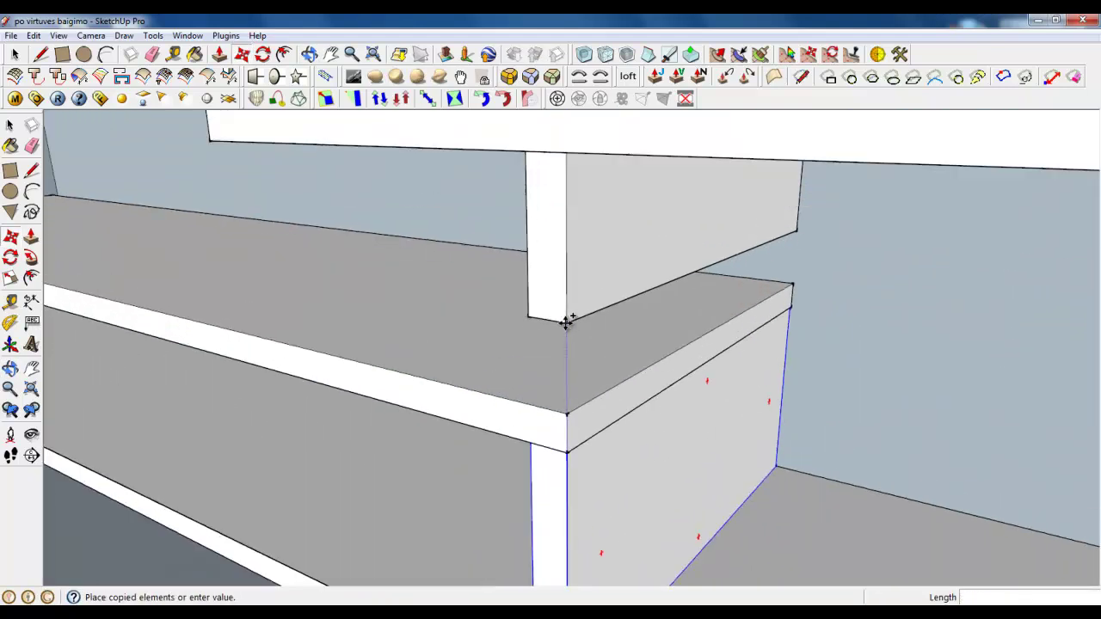
scroll(566, 321, up, 2)
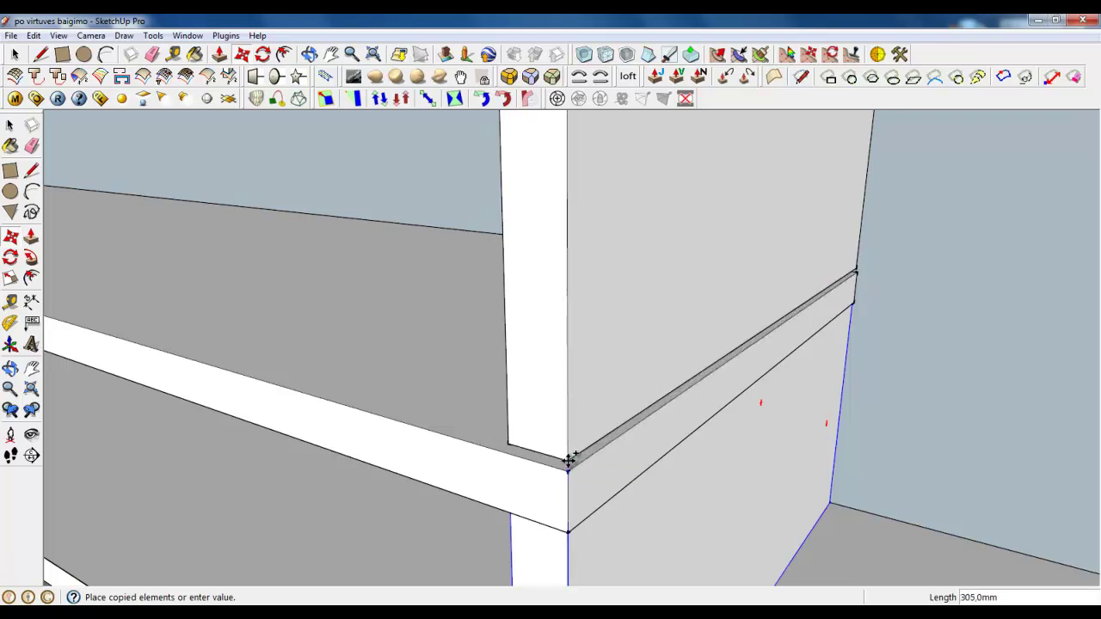
click(553, 442)
scroll(422, 373, down, 3)
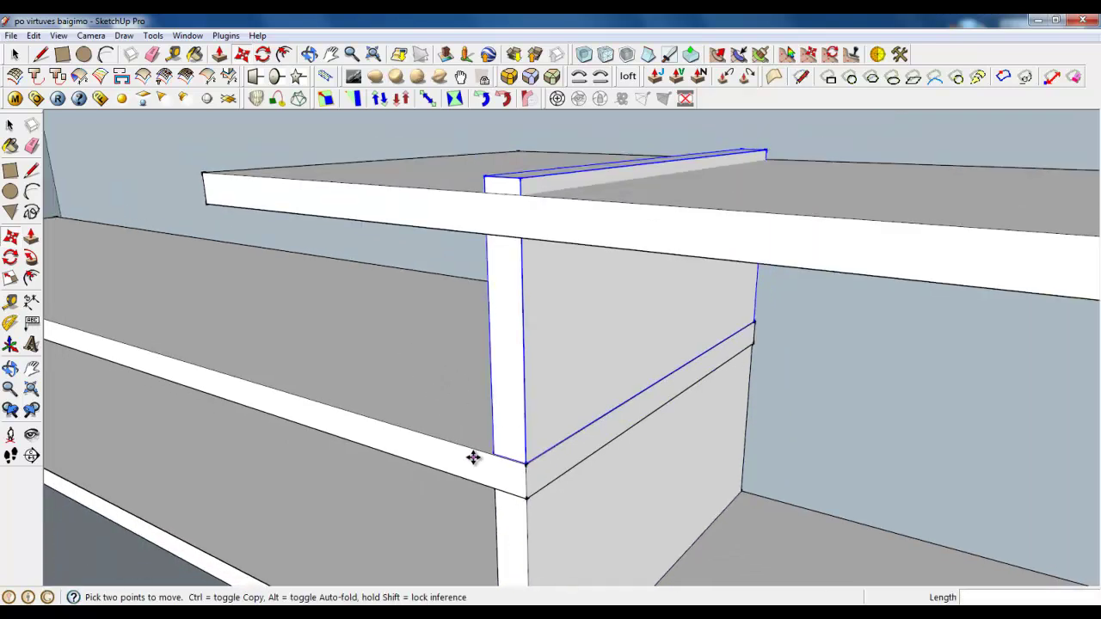
- Scale the copied upright down in height so its top meets the underside of the topmost shelf
click(10, 324)
scroll(654, 241, up, 3)
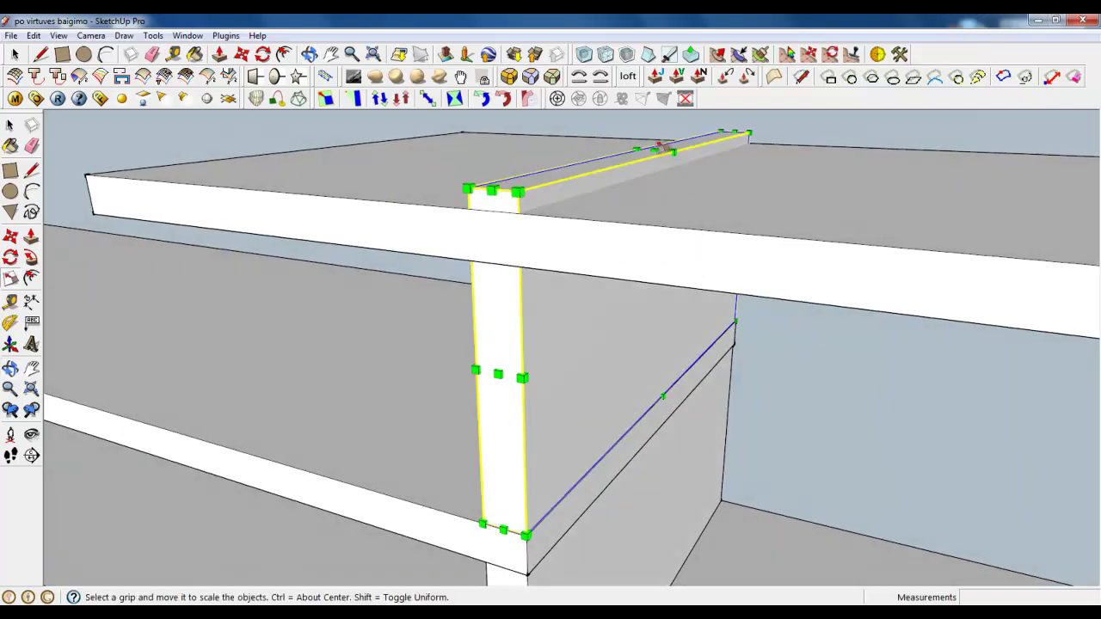
click(653, 148)
middle_drag(653, 275, 605, 143)
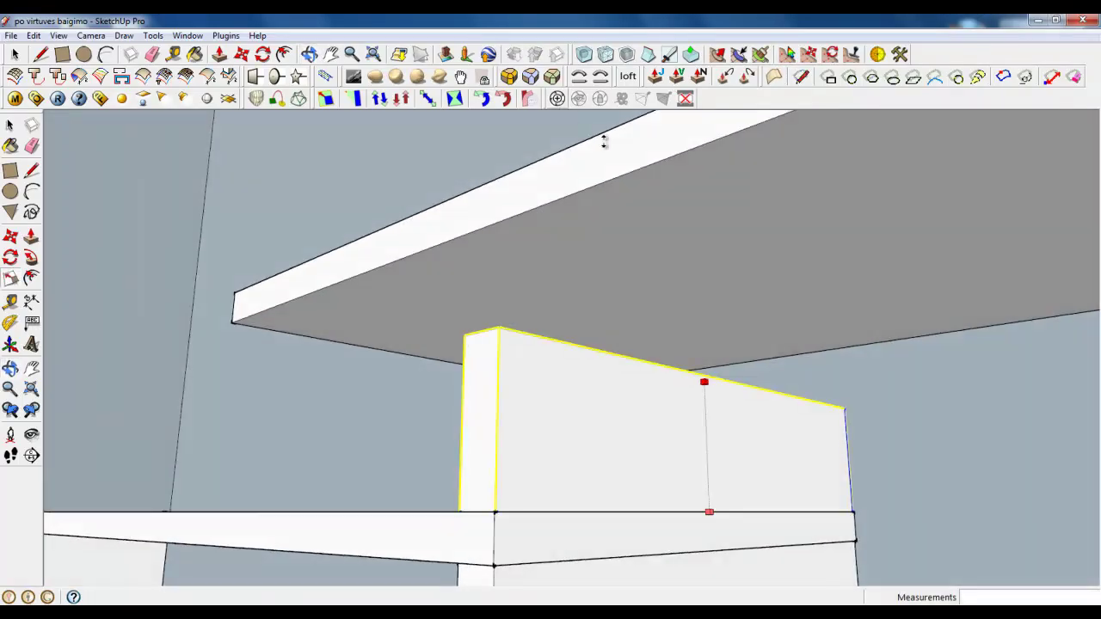
click(655, 208)
middle_drag(543, 336, 585, 356)
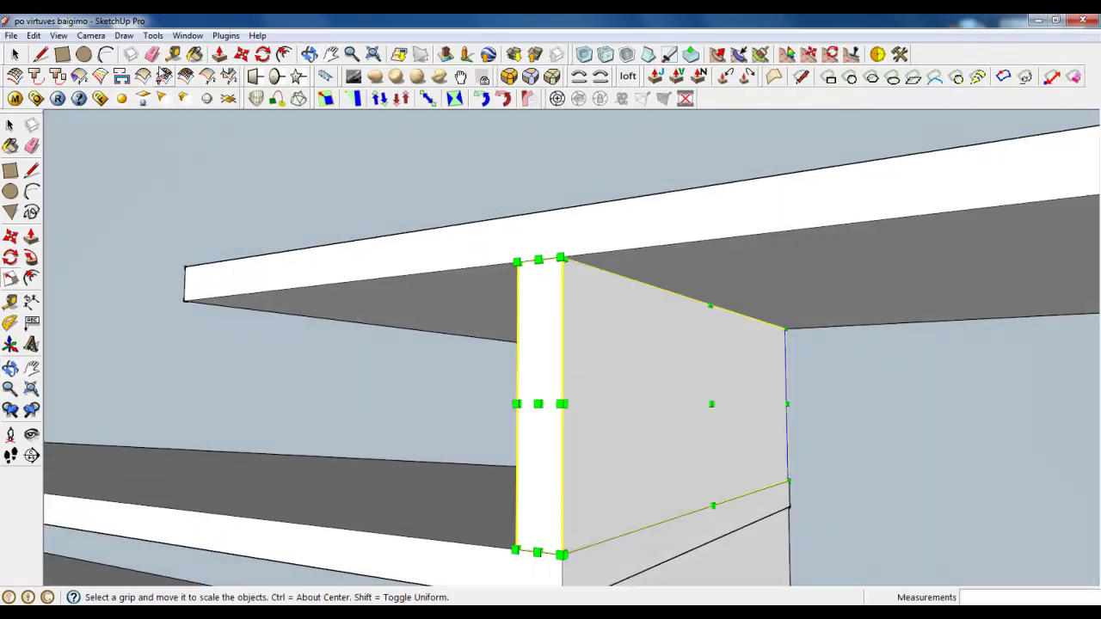
- Move the shortened upright about 420 mm along the green axis to sit beneath the topmost shelf's window-side end
click(258, 55)
click(242, 54)
scroll(471, 297, down, 3)
middle_drag(455, 452, 564, 460)
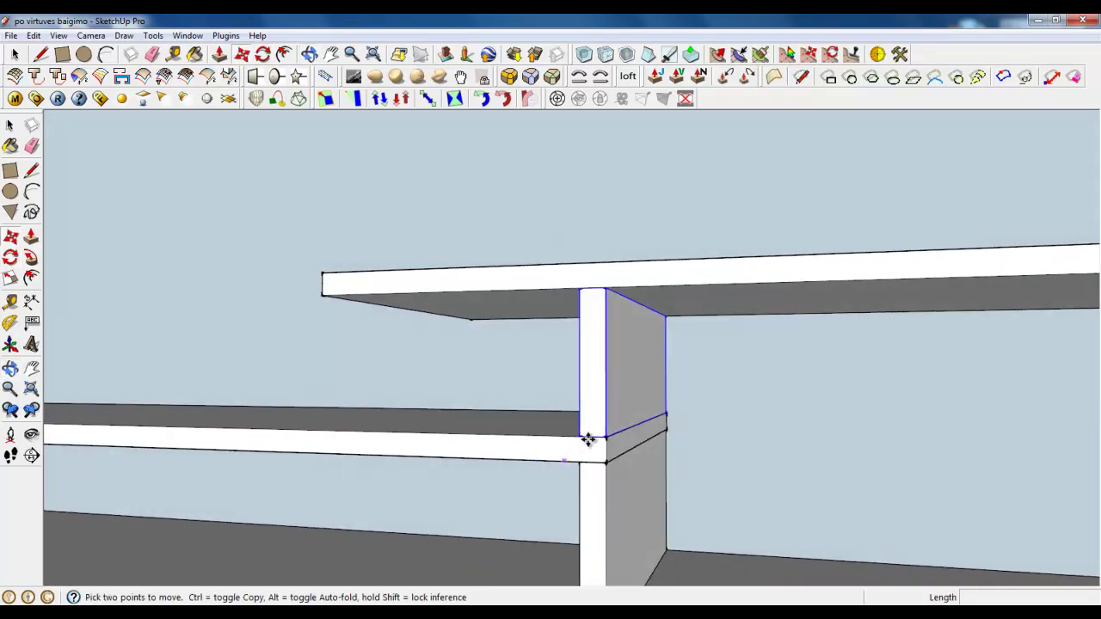
scroll(588, 439, up, 3)
click(600, 411)
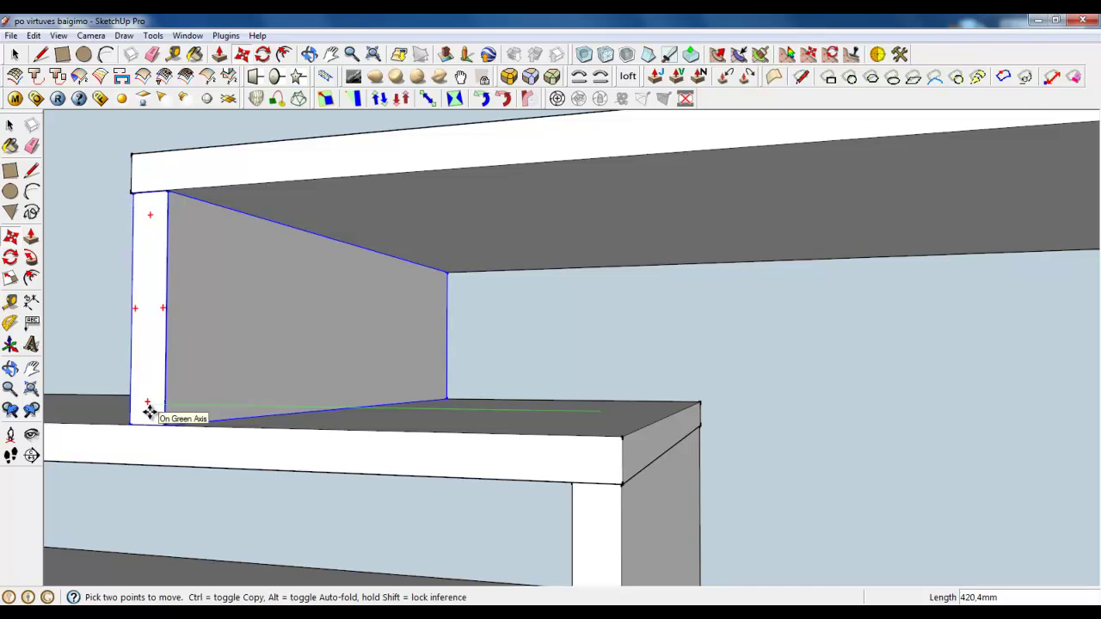
click(150, 413)
middle_drag(153, 411, 338, 359)
scroll(535, 343, down, 3)
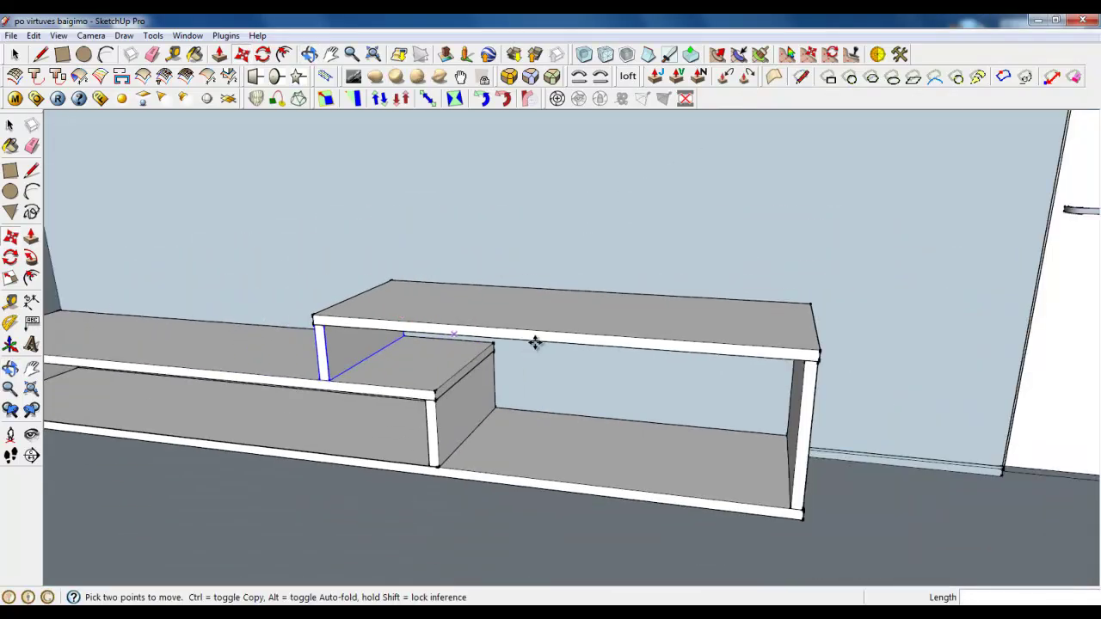
middle_drag(535, 344, 491, 387)
scroll(811, 472, down, 2)
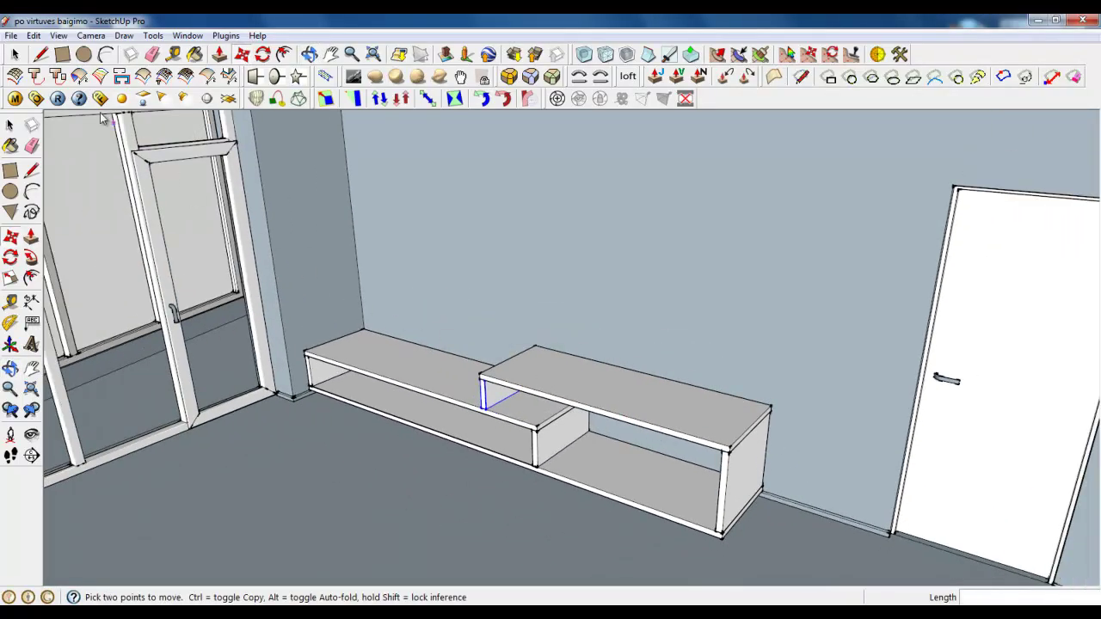
click(15, 54)
scroll(582, 497, up, 10)
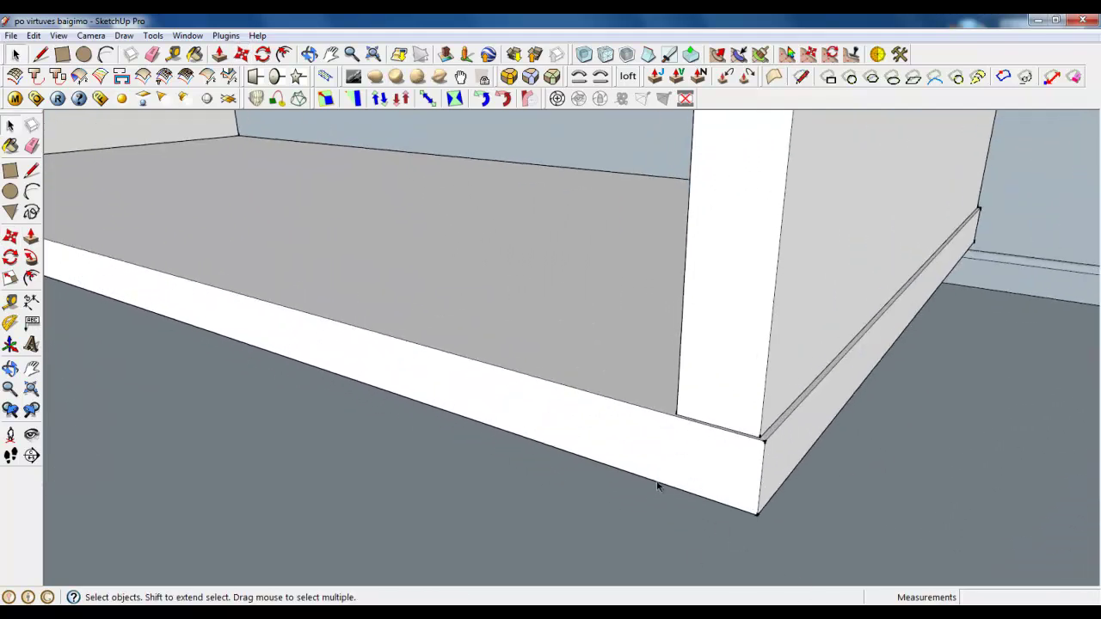
middle_drag(659, 484, 650, 282)
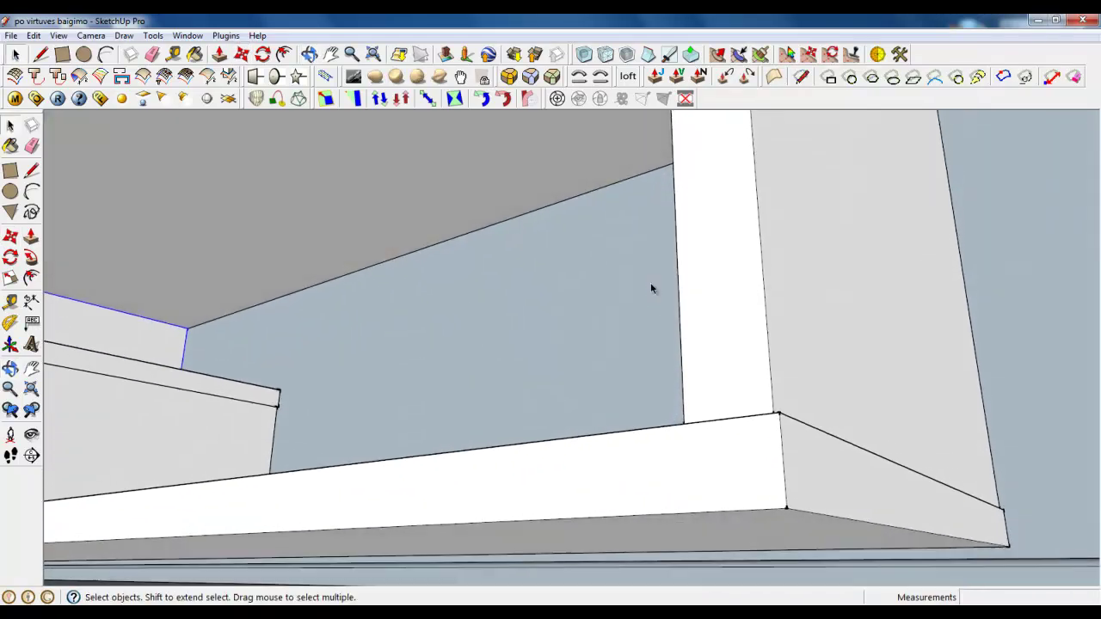
click(706, 528)
key(r)
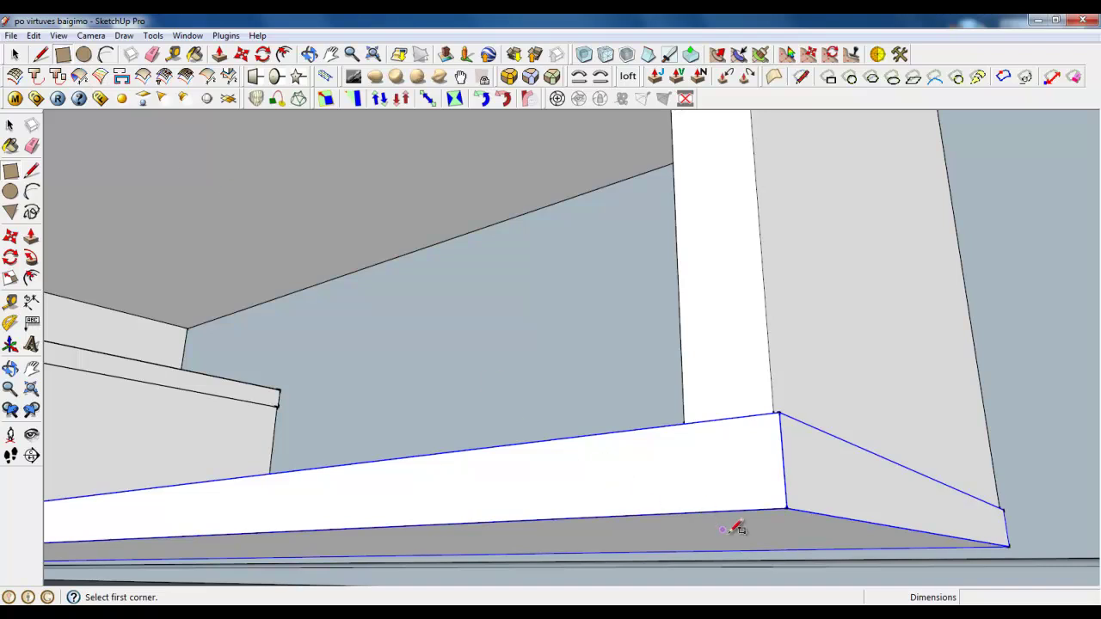
scroll(737, 528, up, 2)
click(739, 518)
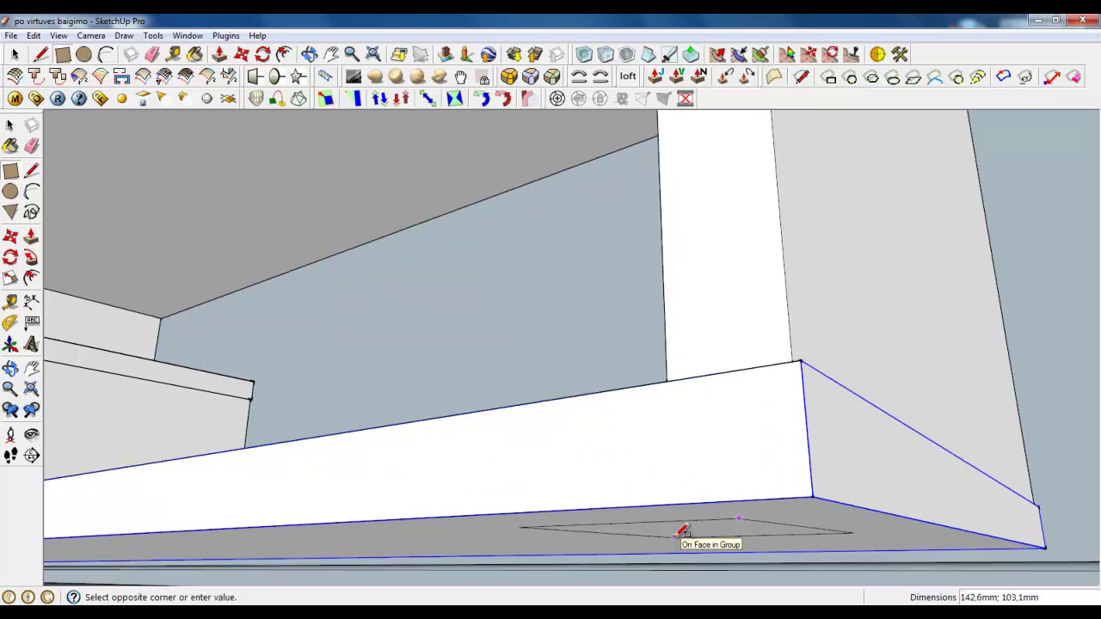
- Outline a four-sided foot, 80 mm along the green axis, under the bottom slab near its front door-side corner, and group it
click(40, 54)
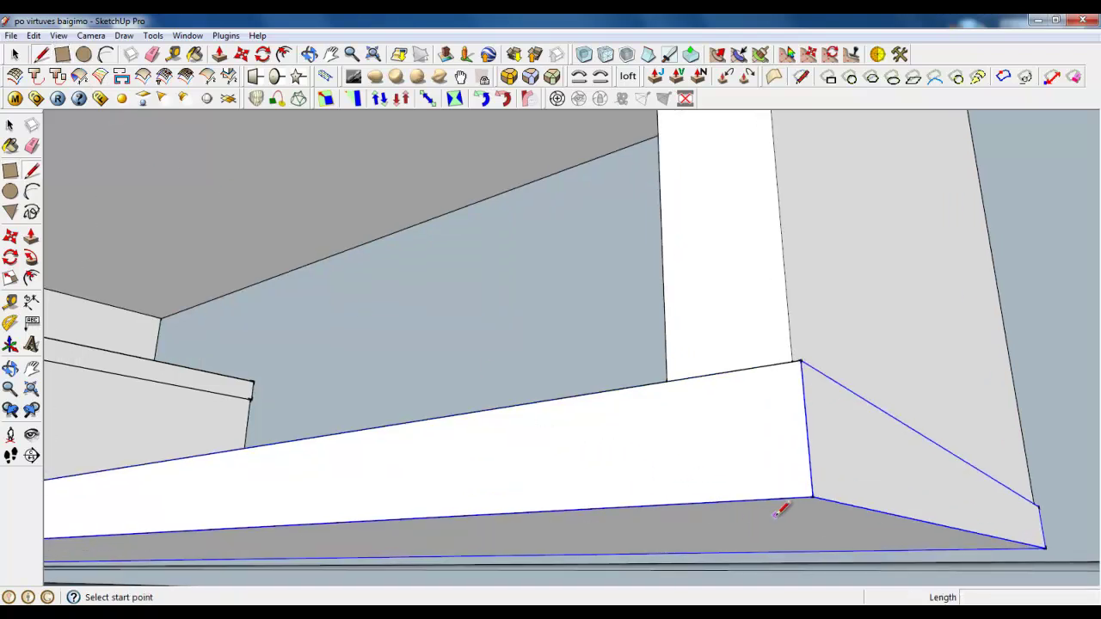
click(772, 515)
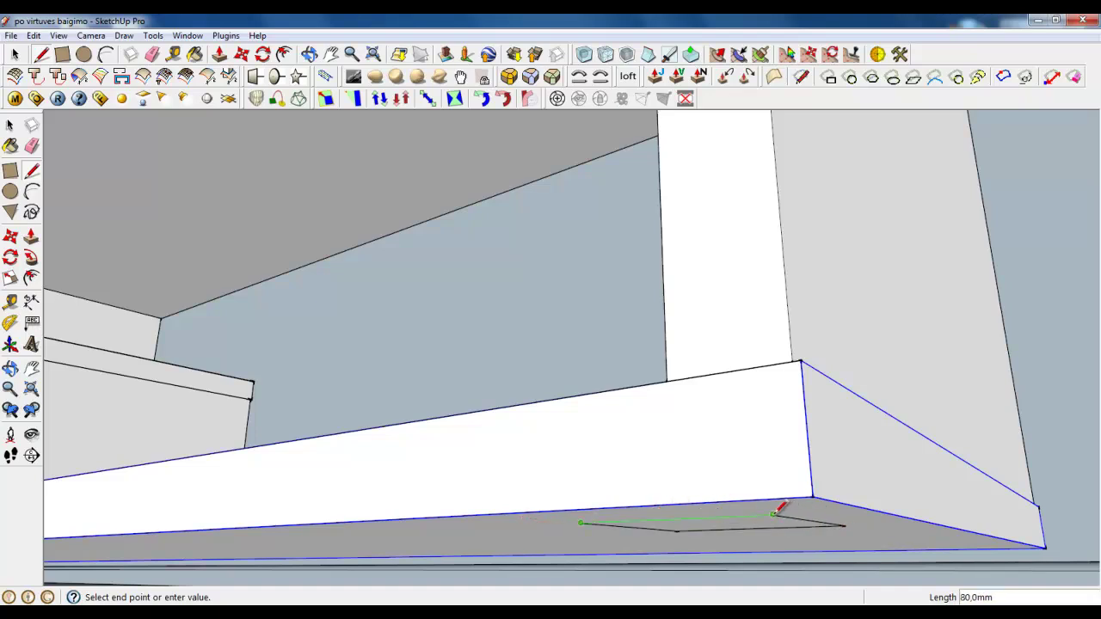
click(774, 513)
click(15, 55)
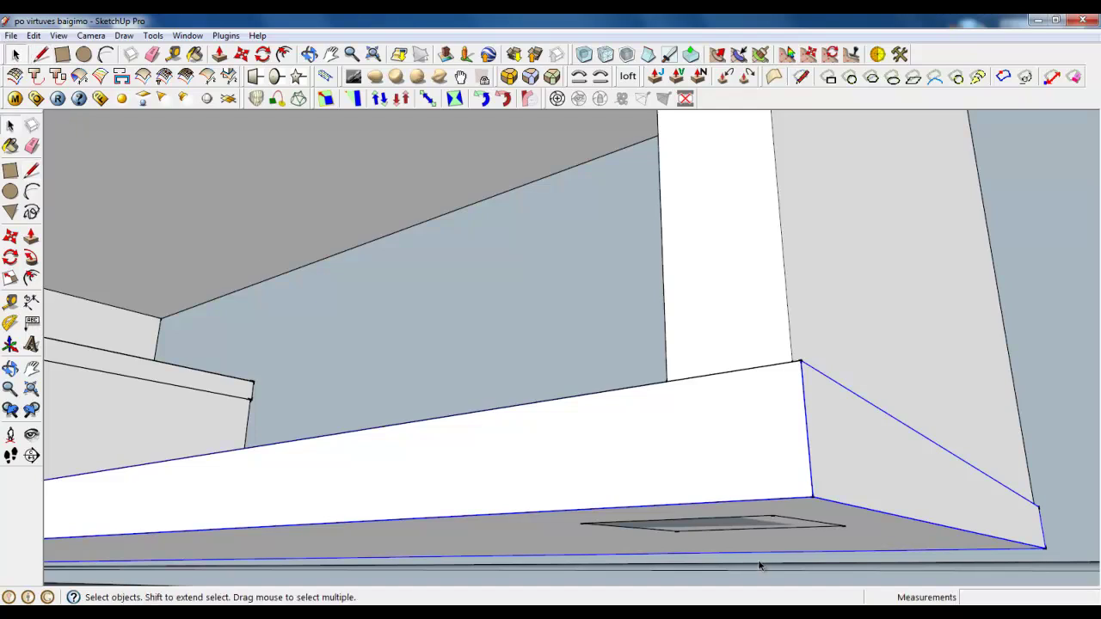
scroll(722, 527, up, 3)
right_click(720, 521)
click(768, 345)
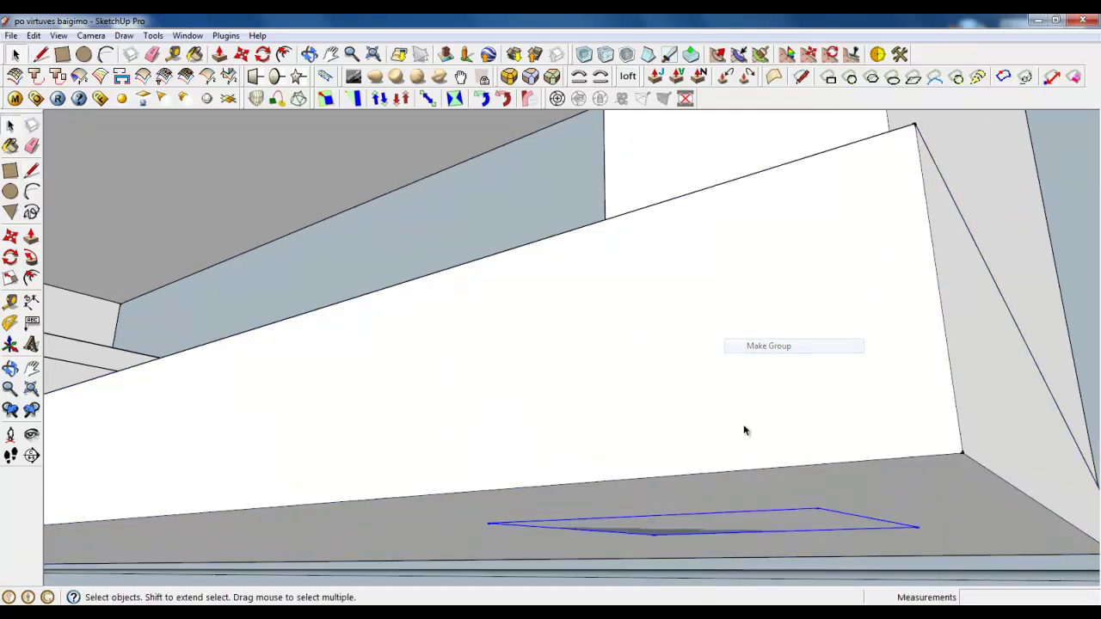
- Open the foot group and extrude its face 50 mm downward with Push/Pull
double_click(737, 521)
click(221, 54)
middle_drag(767, 369, 742, 373)
scroll(784, 413, down, 4)
drag(743, 372, 835, 528)
middle_drag(835, 528, 475, 550)
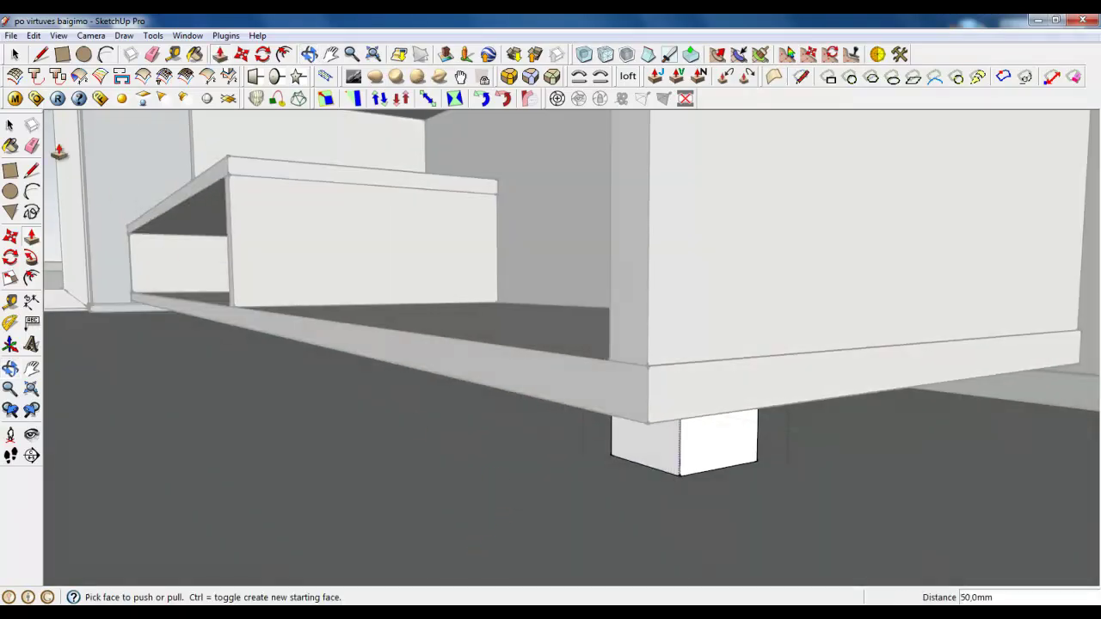
- Copy the foot's bottom edges about 7 mm upward to divide a thin band off the lower part of its sides
click(14, 53)
scroll(749, 456, up, 8)
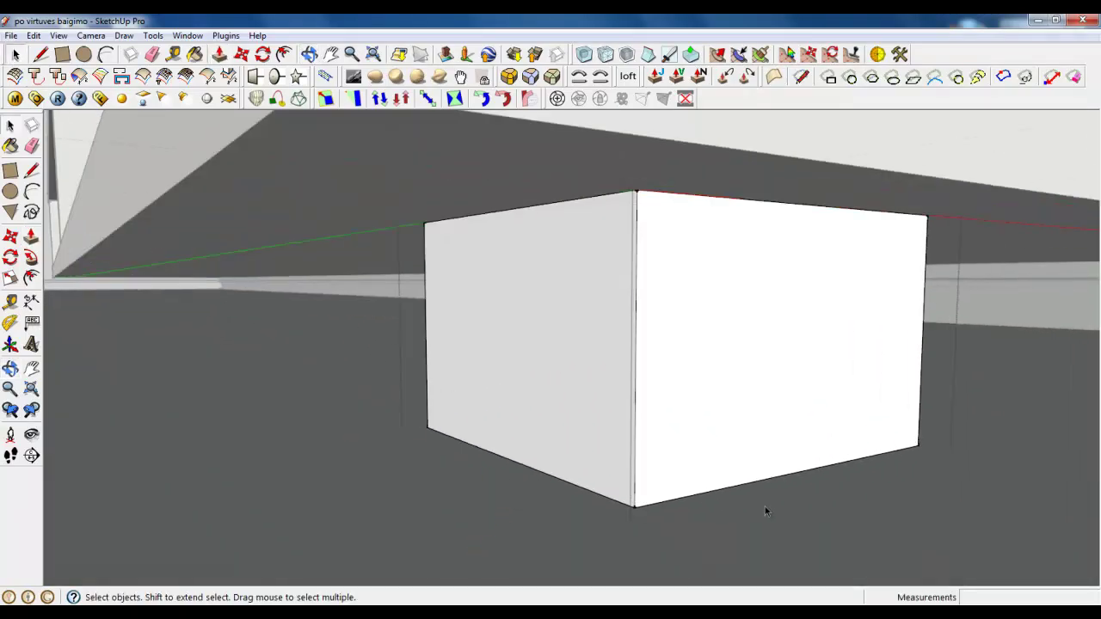
scroll(346, 396, up, 6)
middle_drag(346, 395, 465, 454)
click(547, 435)
middle_drag(546, 435, 619, 353)
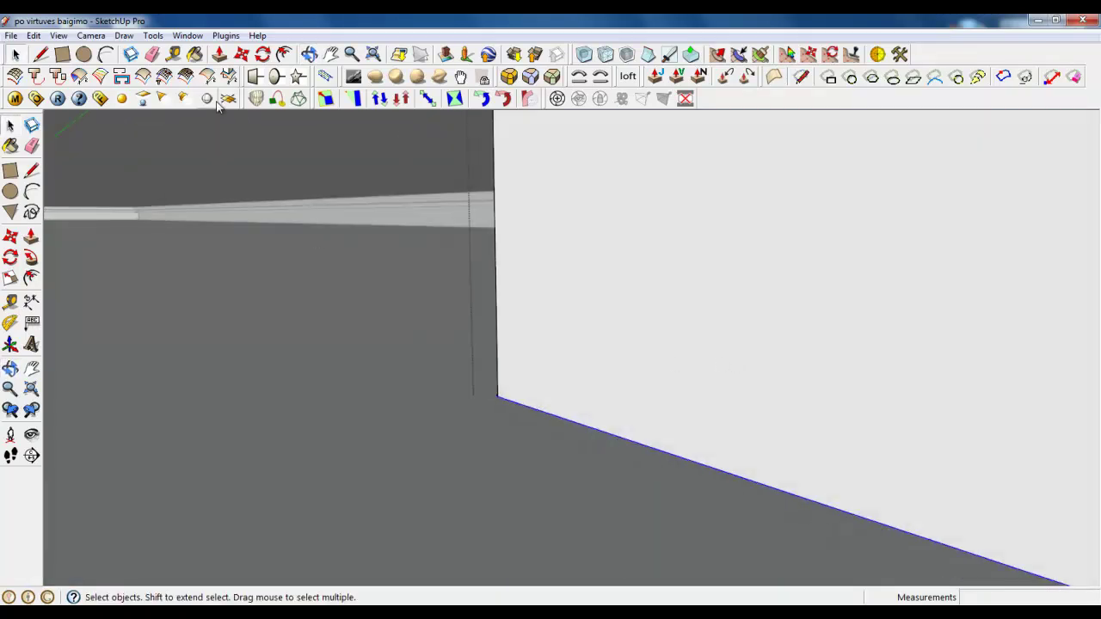
click(242, 54)
click(499, 395)
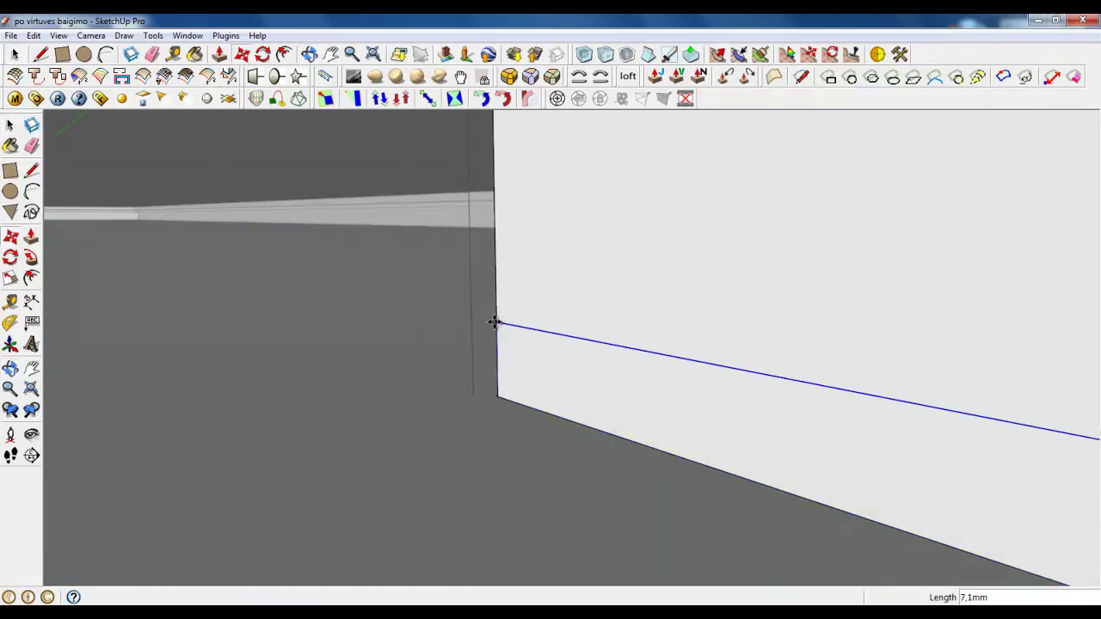
click(494, 319)
- Examine the divided foot from several angles and distances, checking its bottom edge, lower band and side face
scroll(326, 305, down, 5)
scroll(327, 305, down, 3)
middle_drag(327, 306, 386, 298)
scroll(464, 473, down, 2)
scroll(386, 297, up, 2)
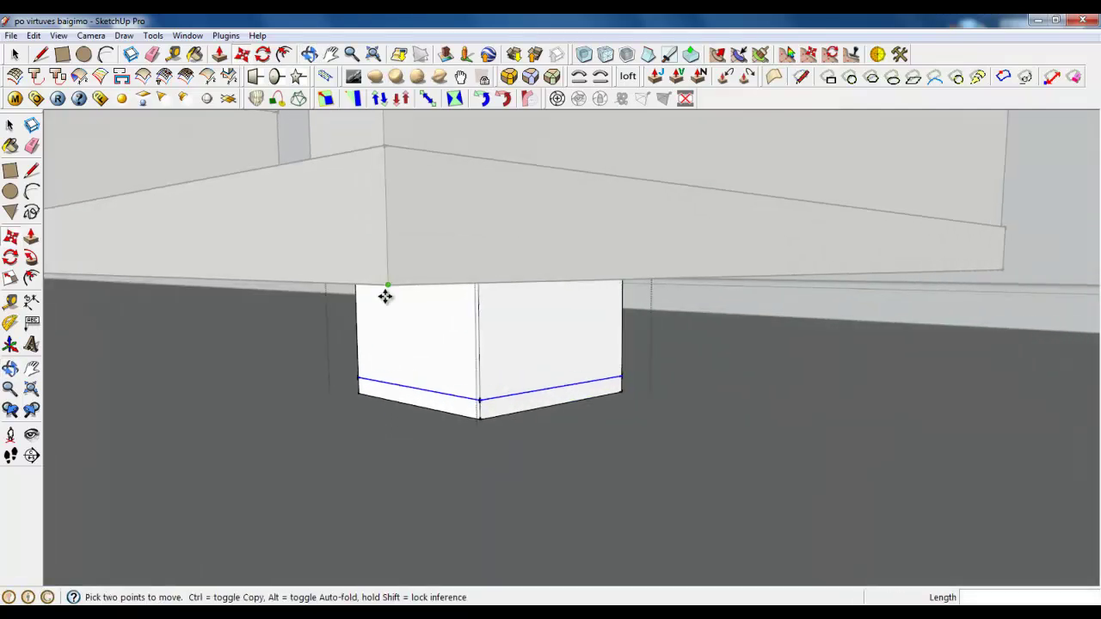
scroll(379, 334, up, 2)
scroll(439, 353, up, 1)
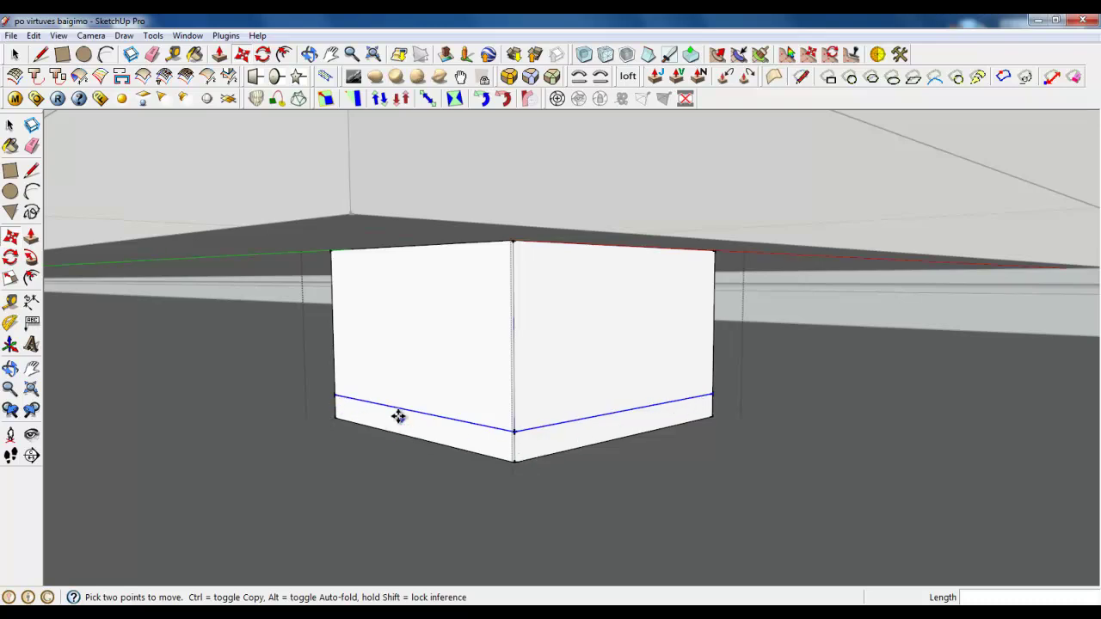
middle_drag(380, 435, 694, 420)
middle_drag(309, 439, 728, 479)
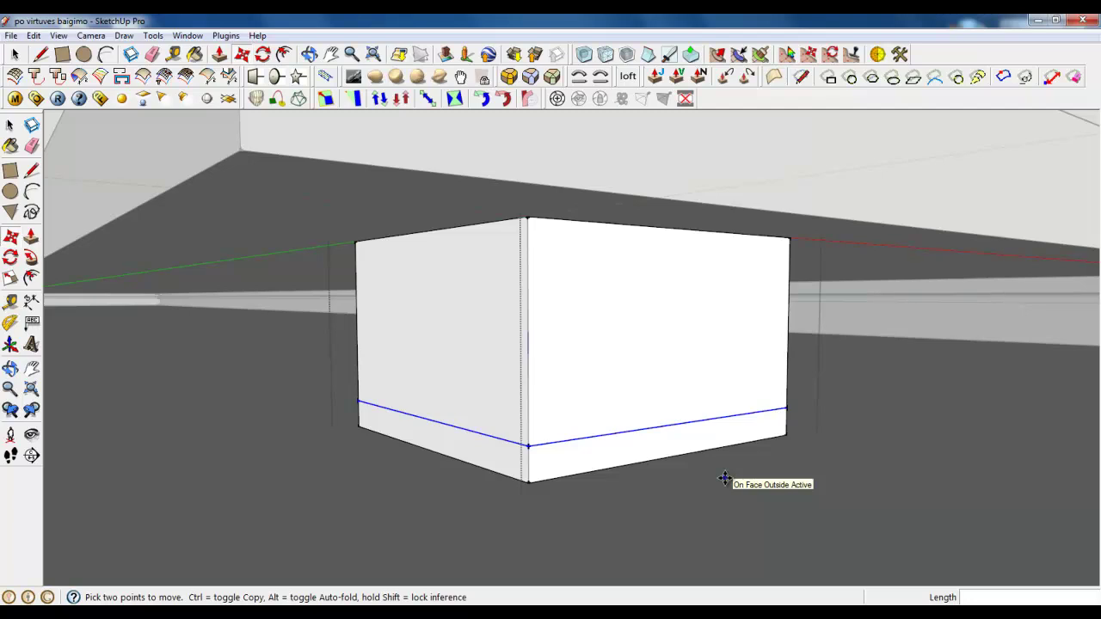
middle_drag(725, 479, 712, 488)
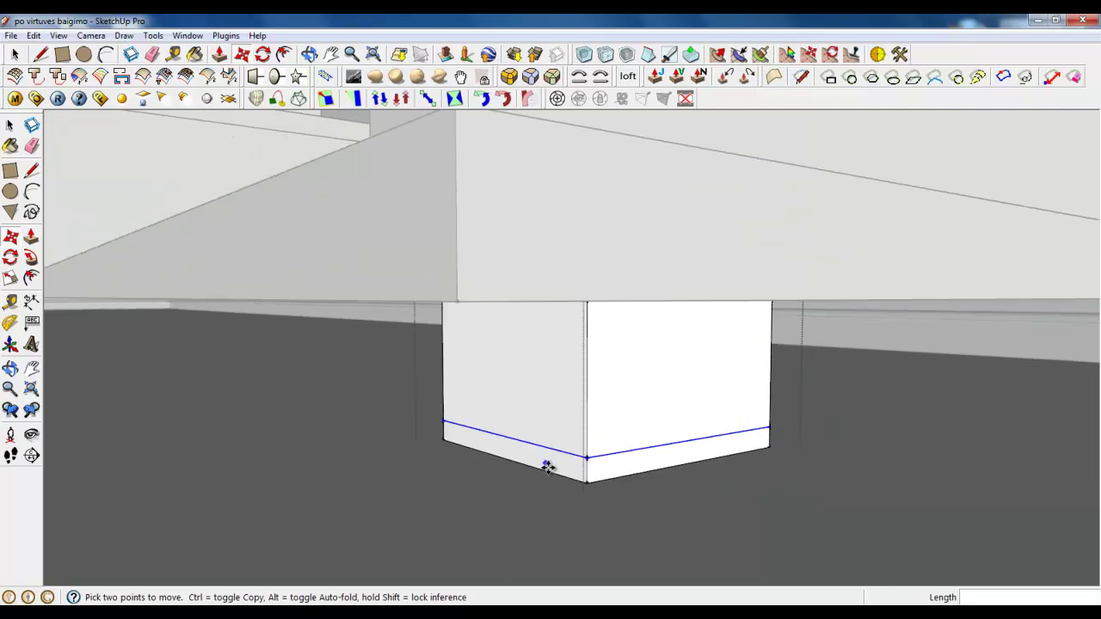
scroll(653, 484, down, 3)
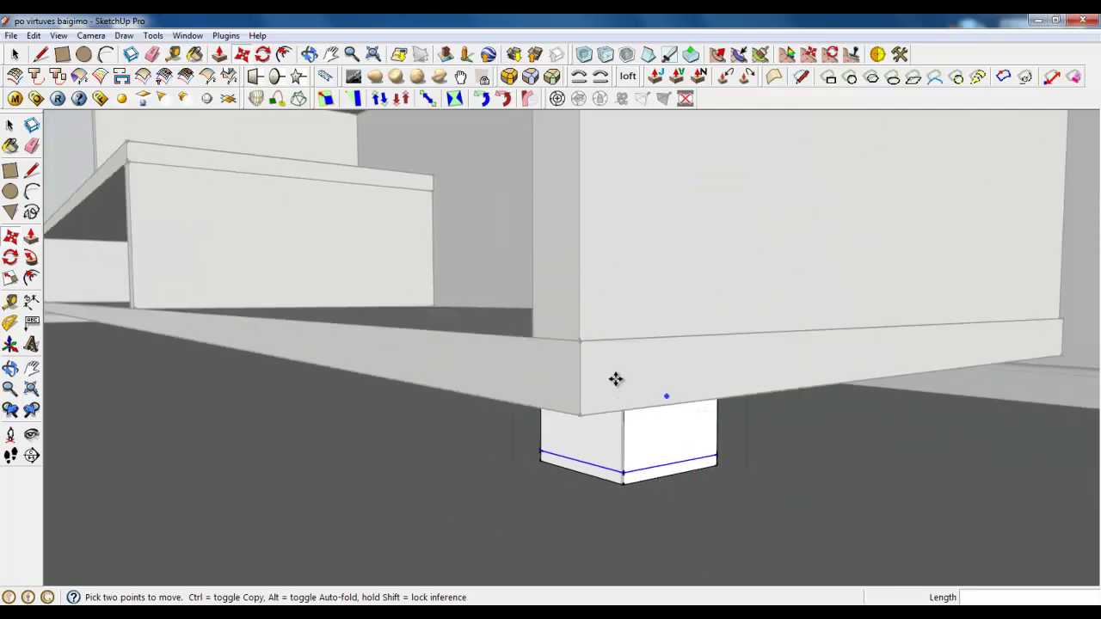
scroll(570, 531, up, 2)
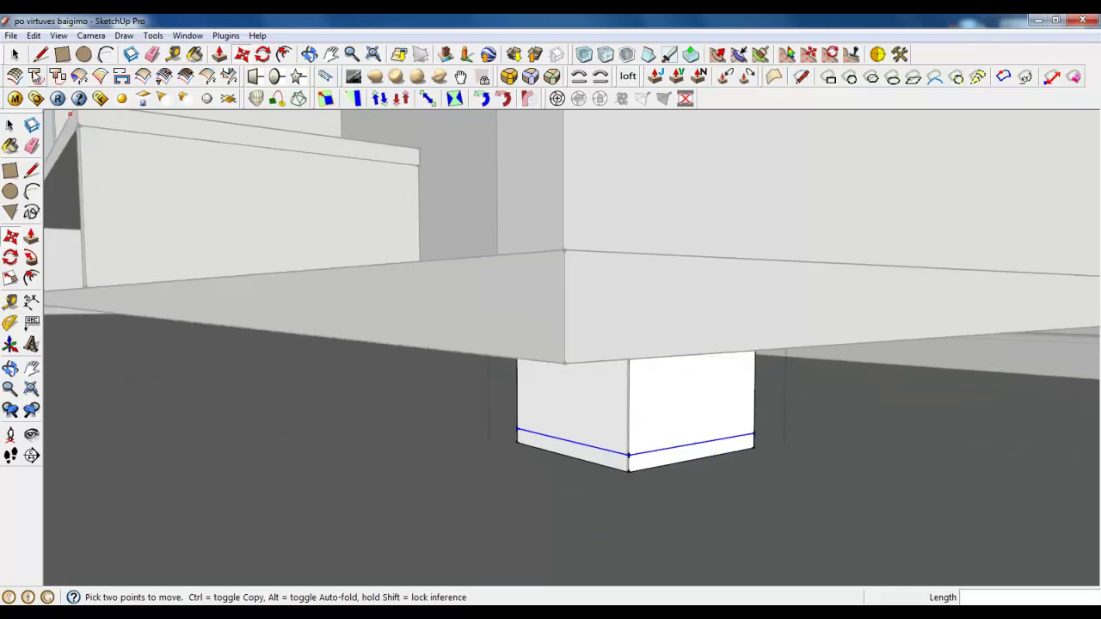
key(space)
scroll(788, 532, up, 3)
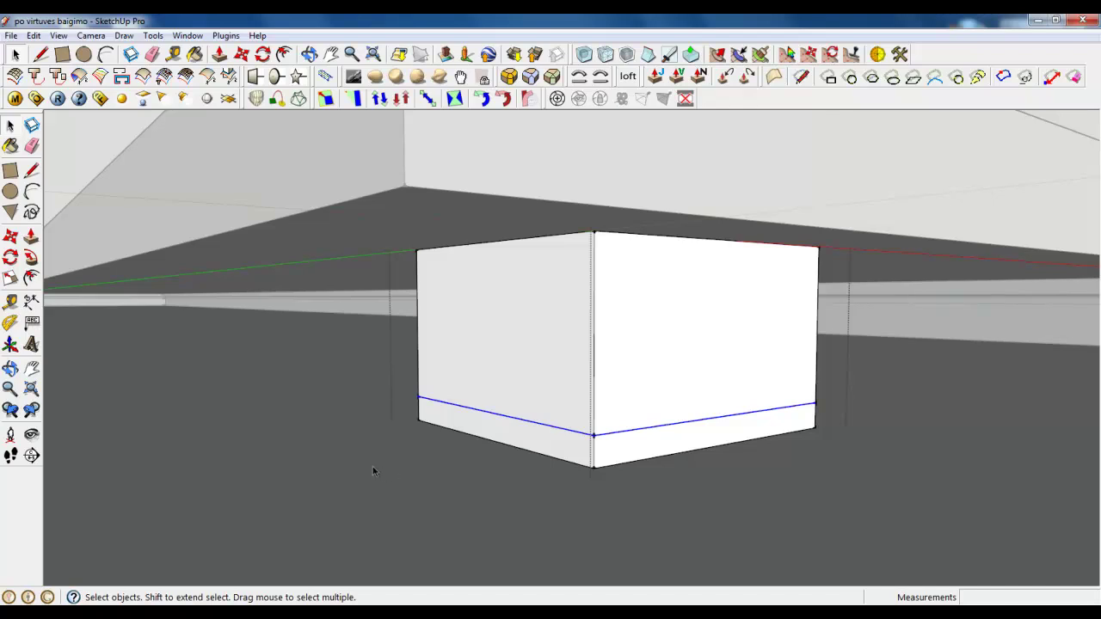
scroll(368, 464, down, 2)
scroll(607, 459, up, 3)
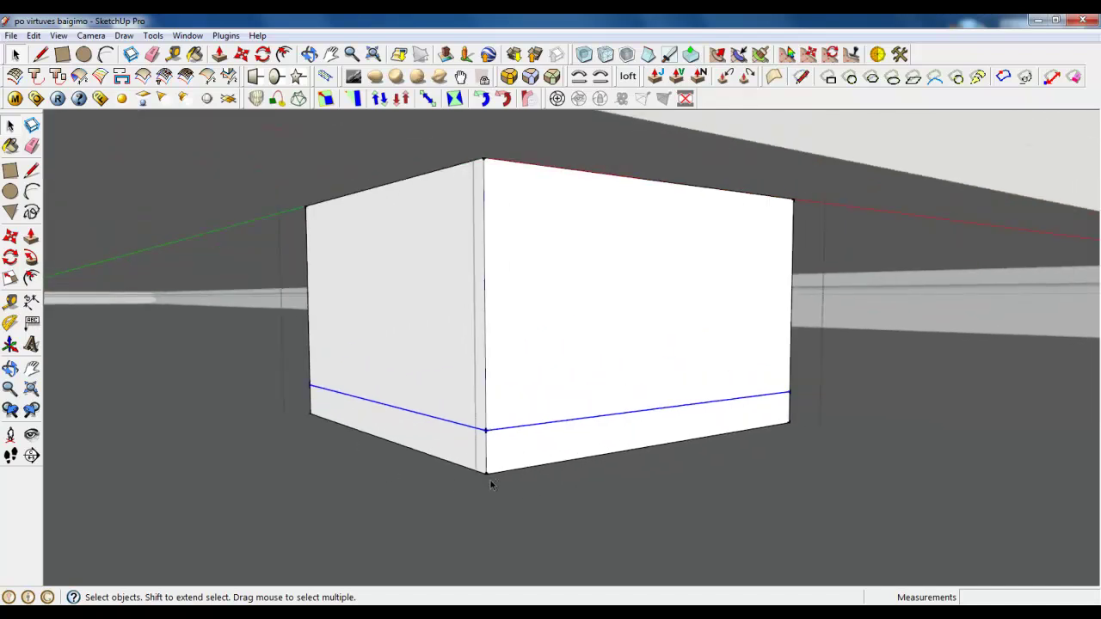
scroll(563, 481, down, 2)
click(514, 469)
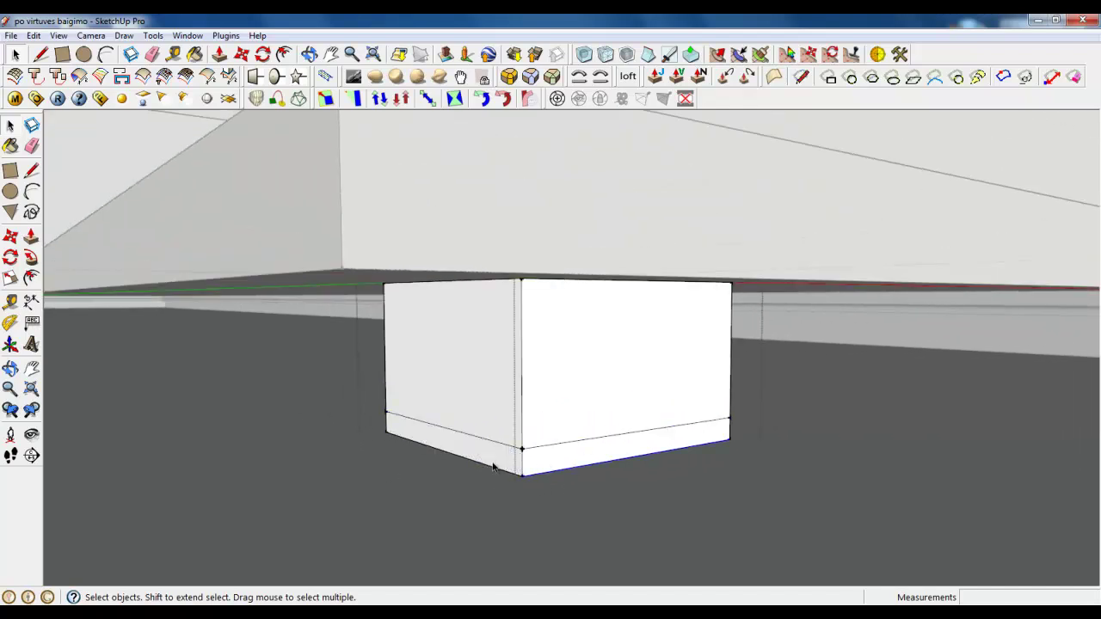
scroll(516, 472, up, 2)
scroll(516, 471, up, 1)
click(553, 457)
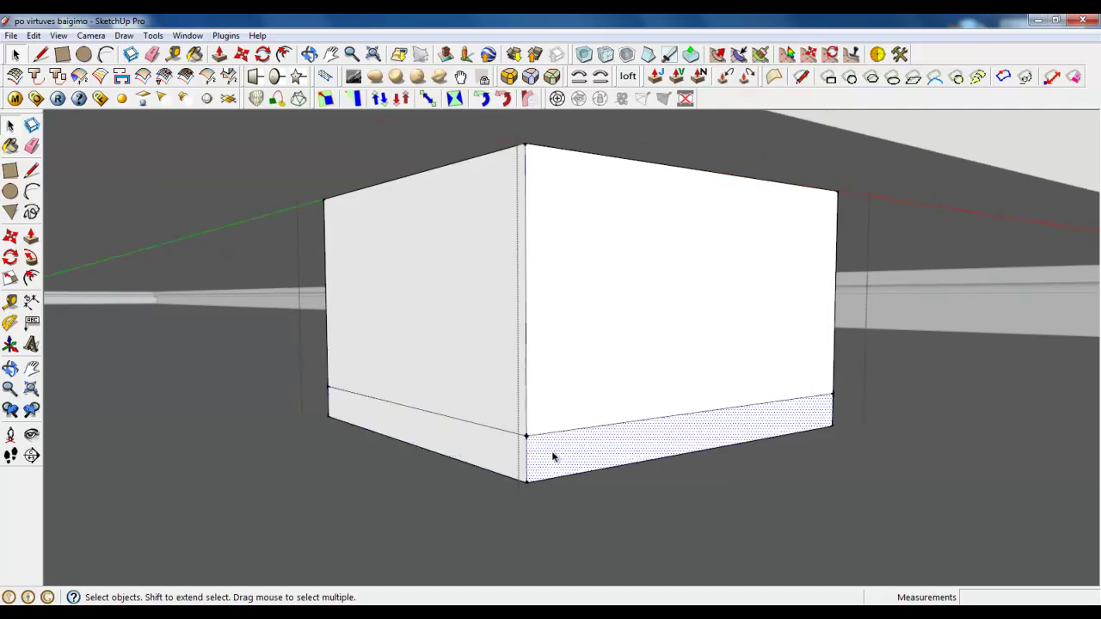
click(507, 396)
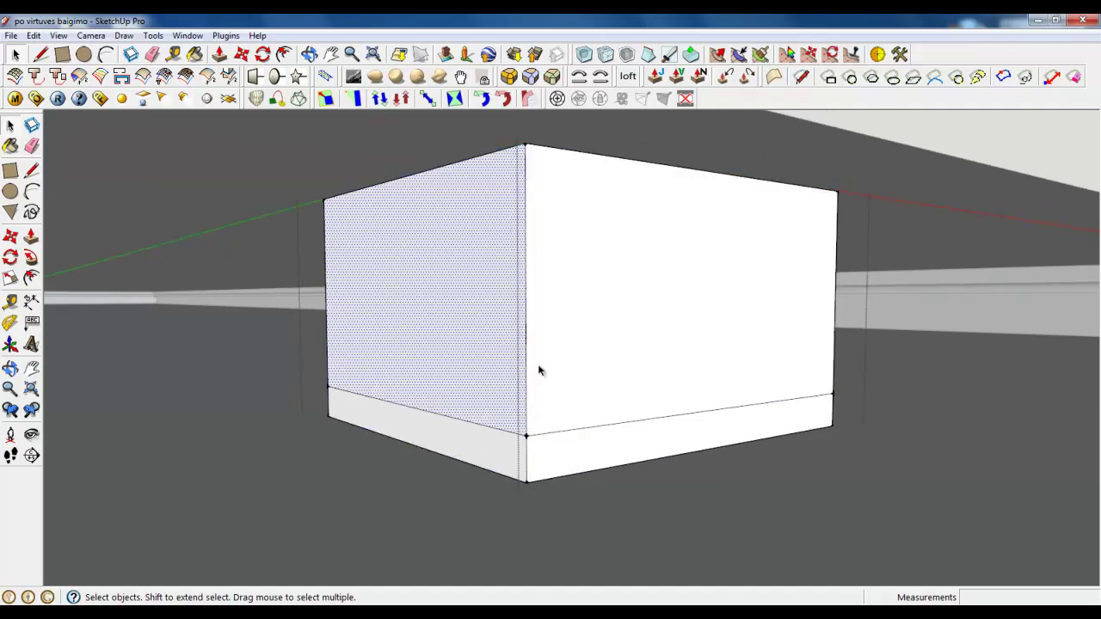
scroll(633, 449, down, 2)
scroll(516, 462, down, 2)
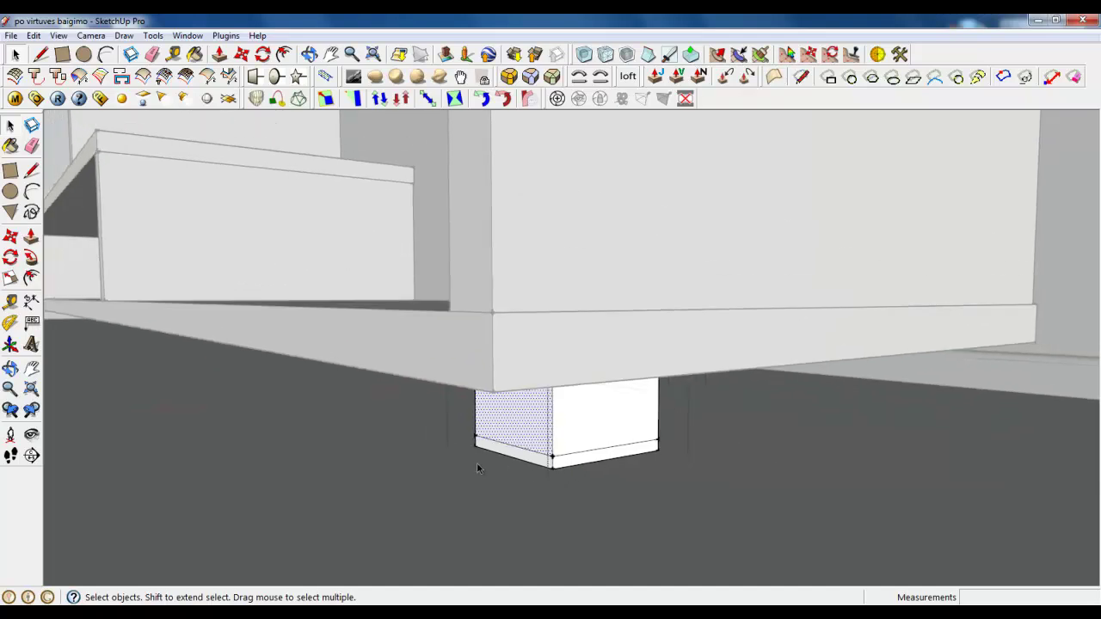
- Close the foot group and select the whole foot
right_click(478, 462)
click(512, 472)
scroll(719, 543, down, 2)
click(628, 495)
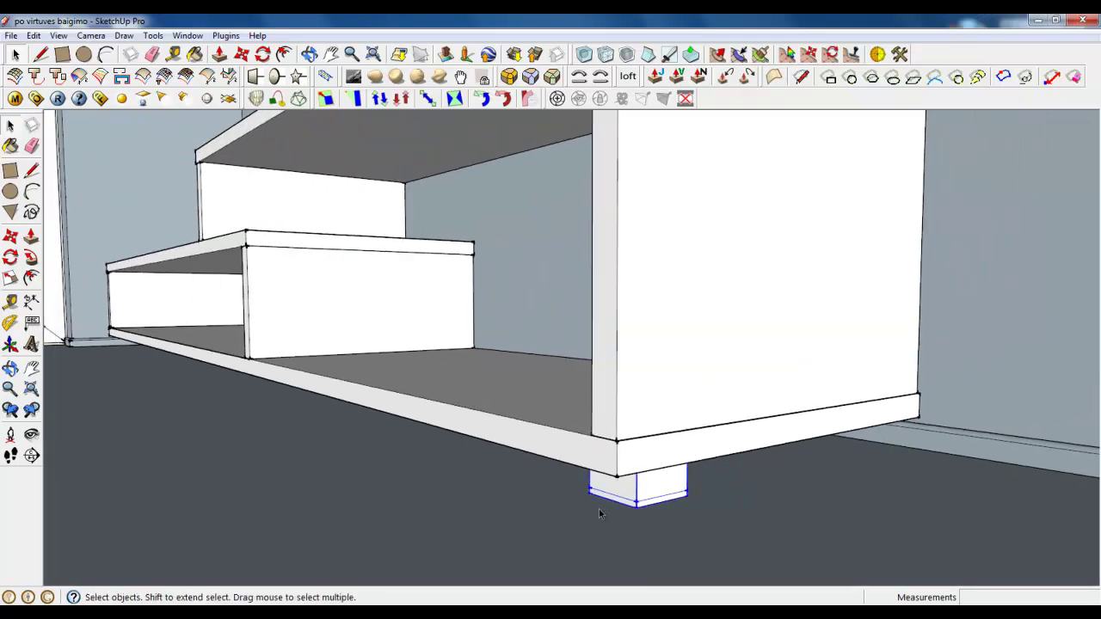
middle_drag(627, 495, 791, 475)
click(242, 54)
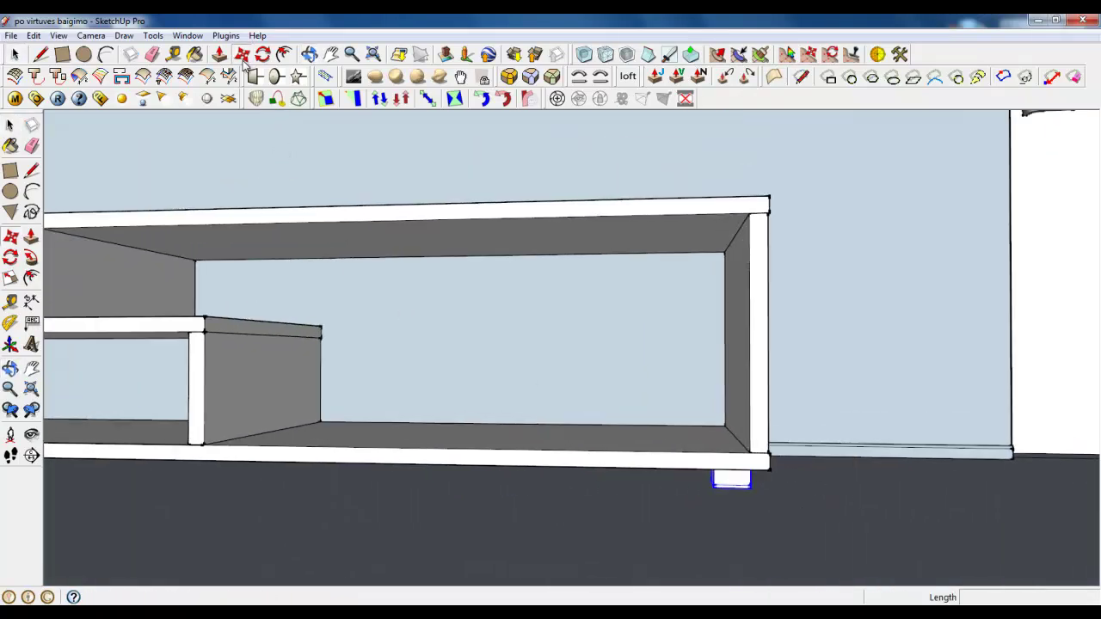
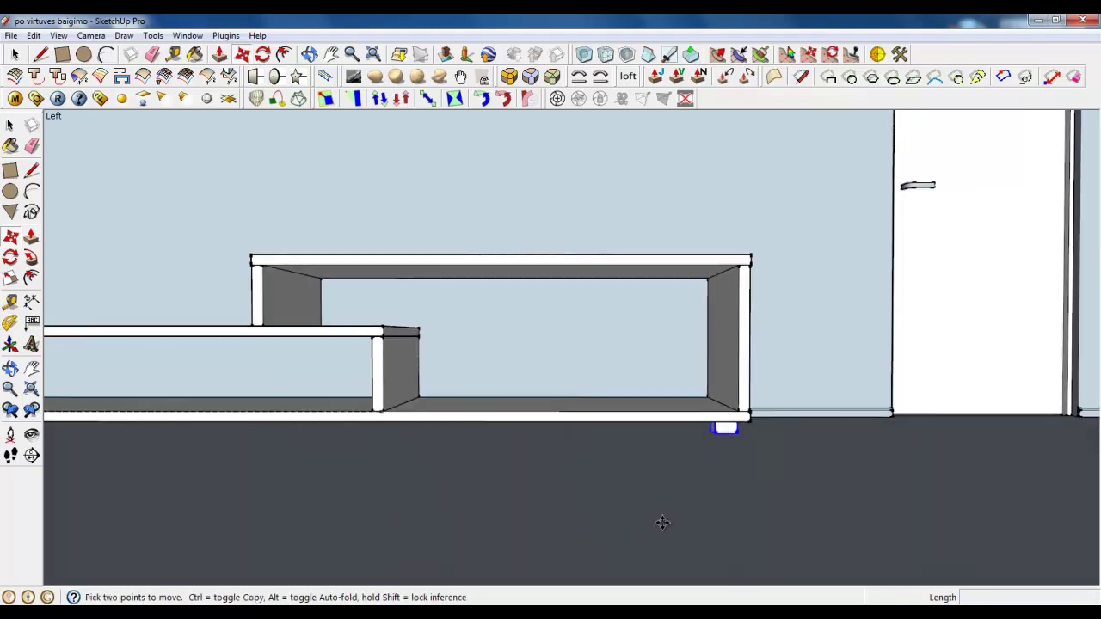
click(662, 523)
key(ctrl)
middle_drag(794, 499, 560, 582)
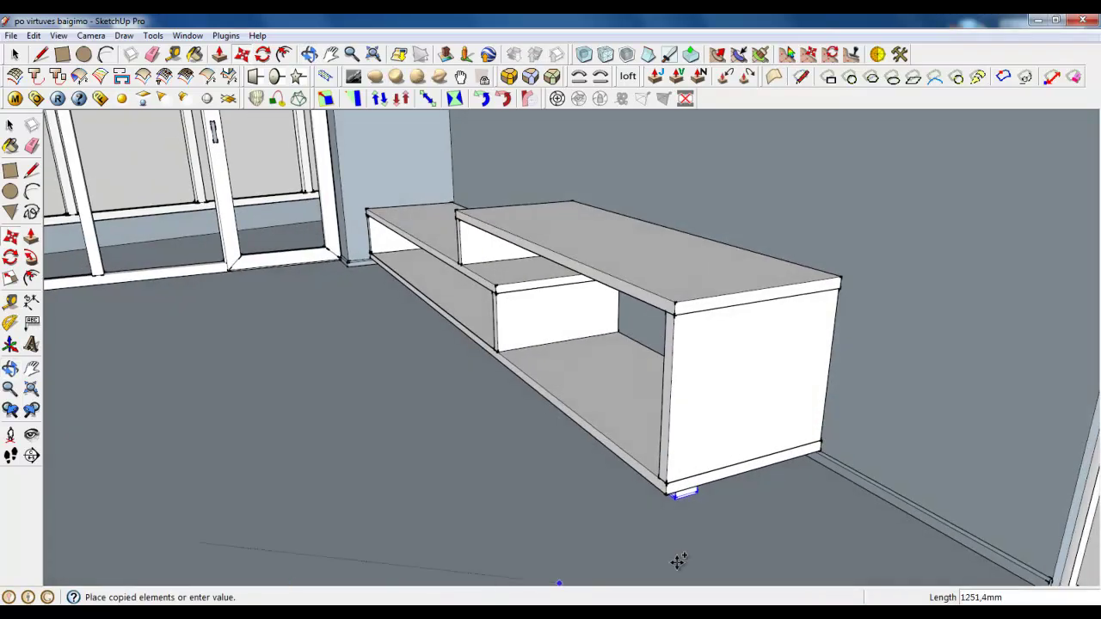
scroll(744, 552, up, 3)
click(16, 54)
- Copy the front foot back toward the wall, placing the copy under the bottom slab's rear door-side corner
scroll(902, 479, up, 3)
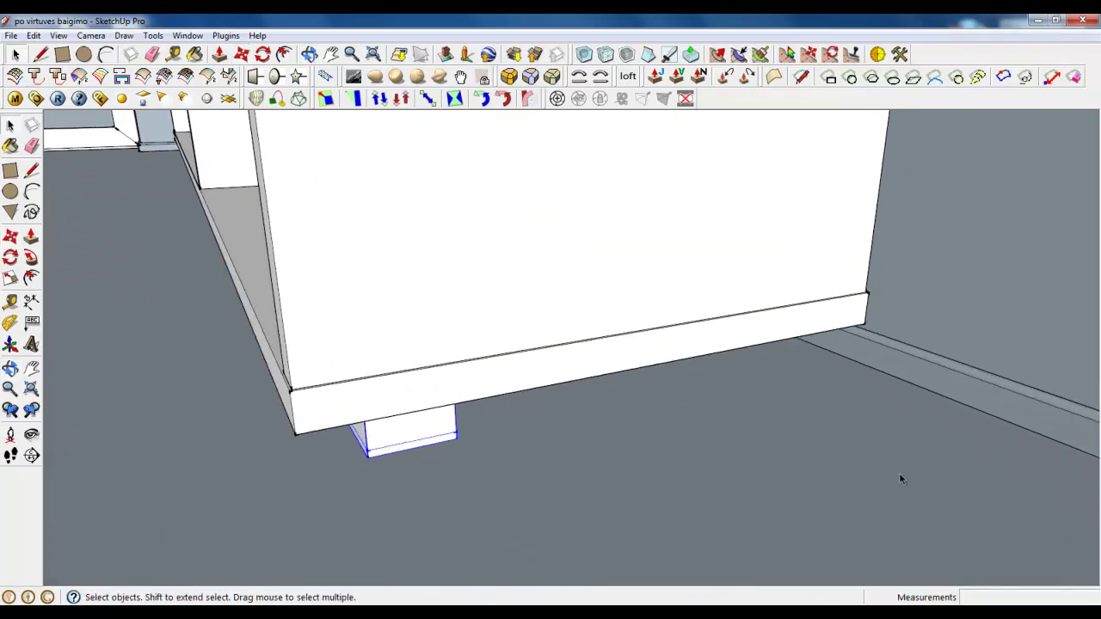
click(241, 53)
click(403, 421)
key(ctrl)
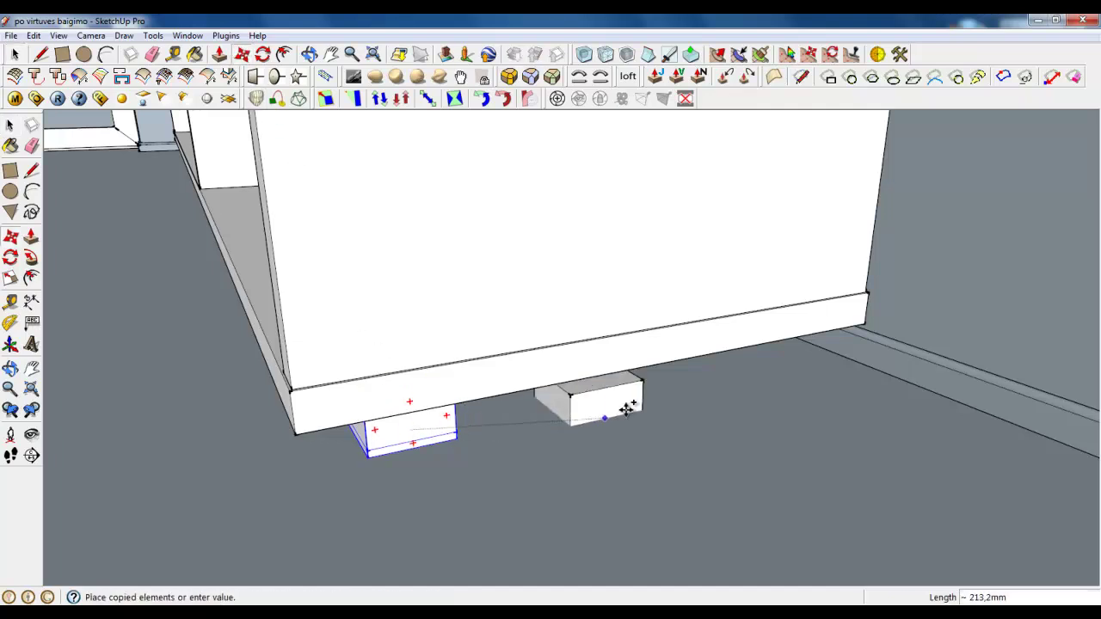
click(779, 357)
key(space)
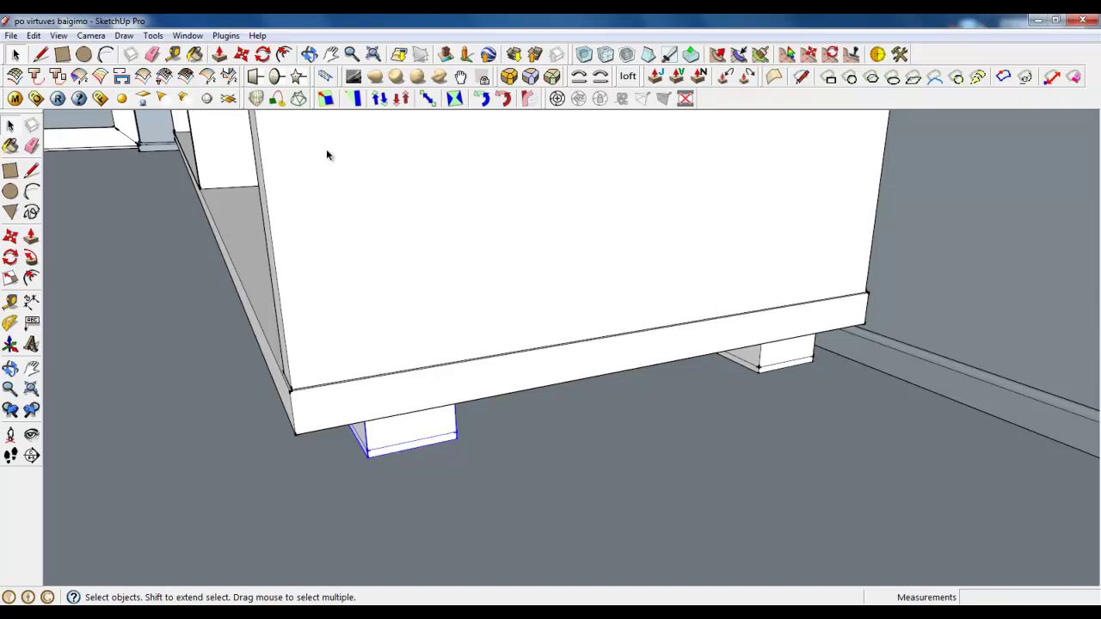
- Copy the front foot along the green axis to sit under the middle of the bottom slab's front
scroll(822, 454, down, 5)
middle_drag(254, 416, 657, 445)
scroll(774, 449, down, 4)
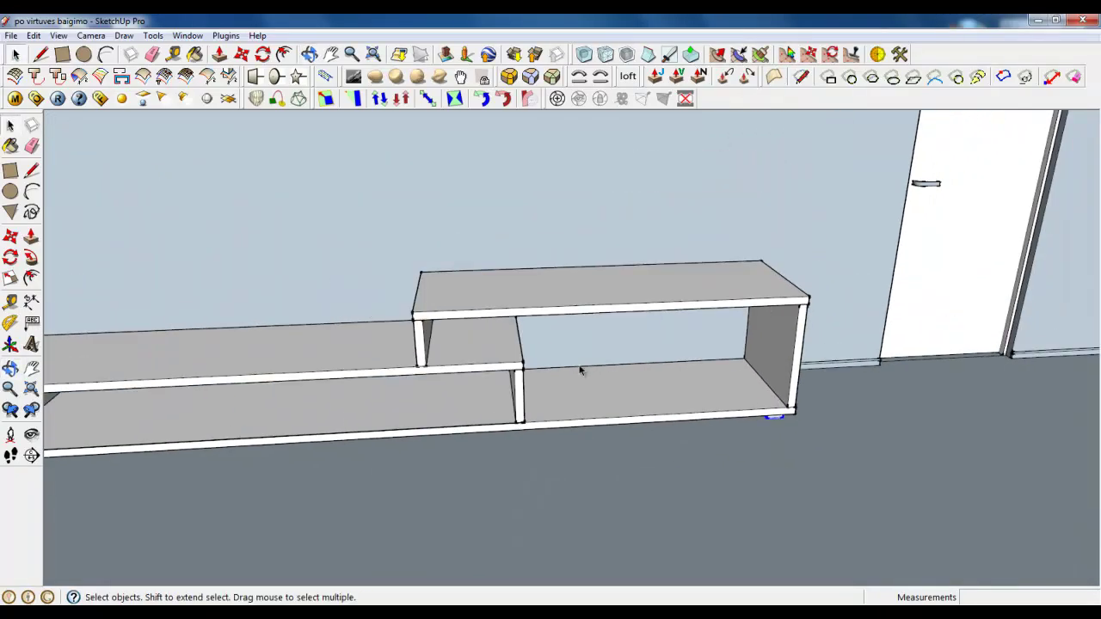
click(242, 55)
scroll(686, 219, down, 3)
click(706, 440)
key(ctrl)
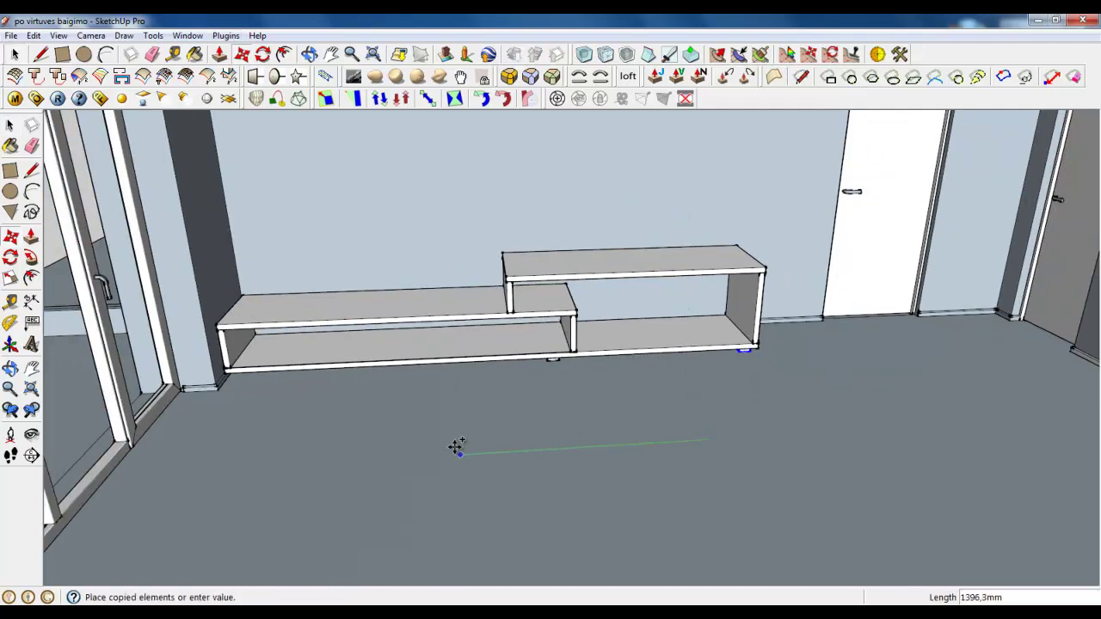
click(394, 453)
- Copy the middle front foot further along the green axis to near the bottom slab's window-side end
click(493, 469)
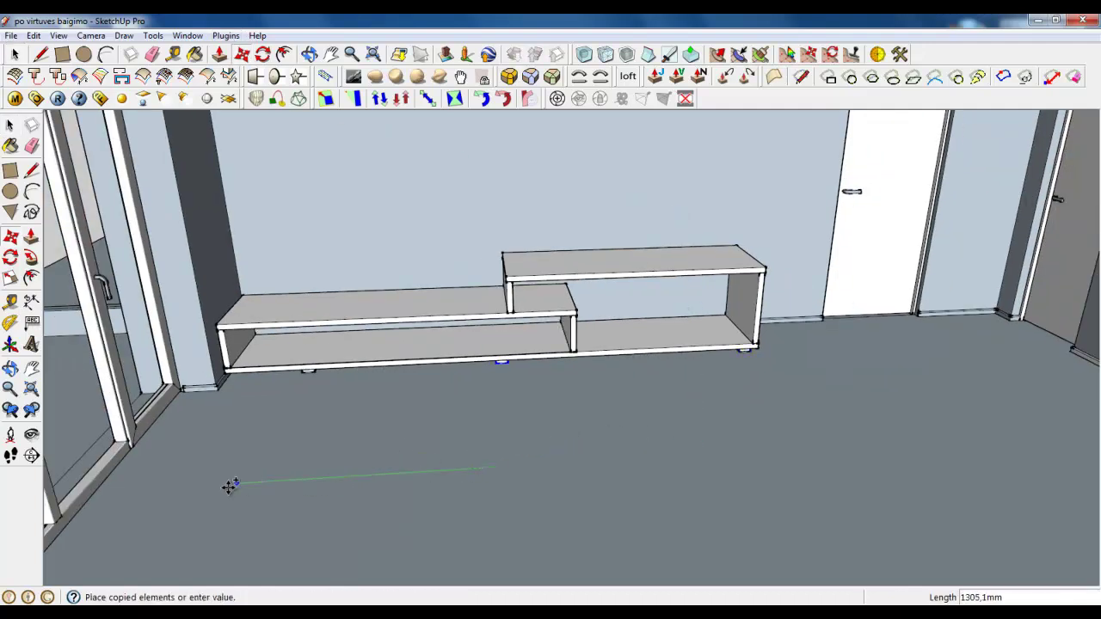
click(158, 492)
scroll(639, 401, up, 2)
middle_drag(639, 400, 341, 418)
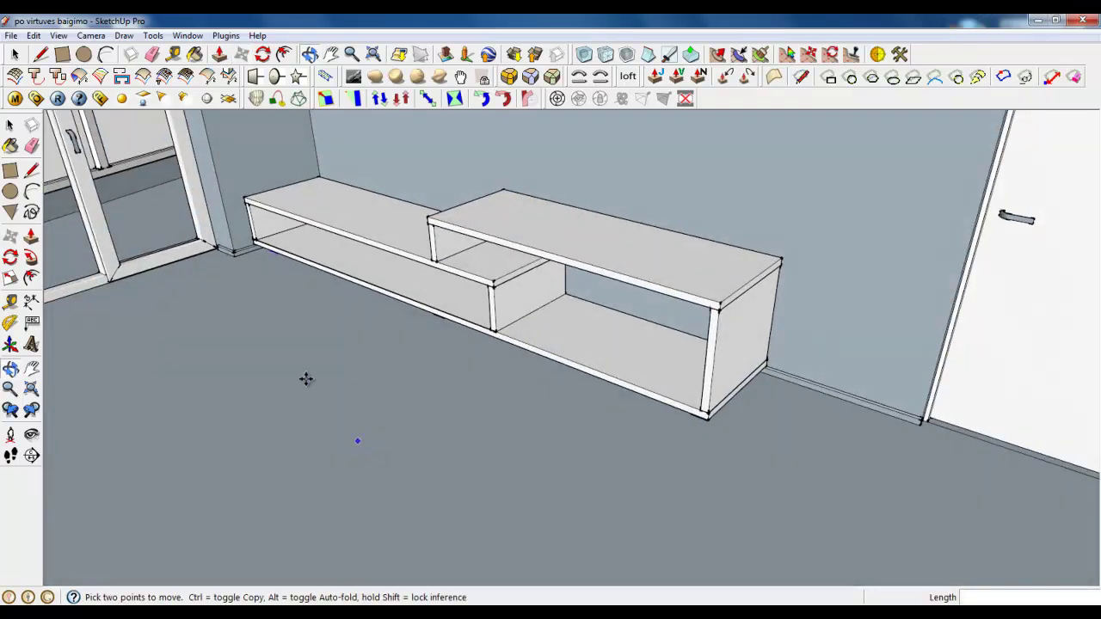
key(space)
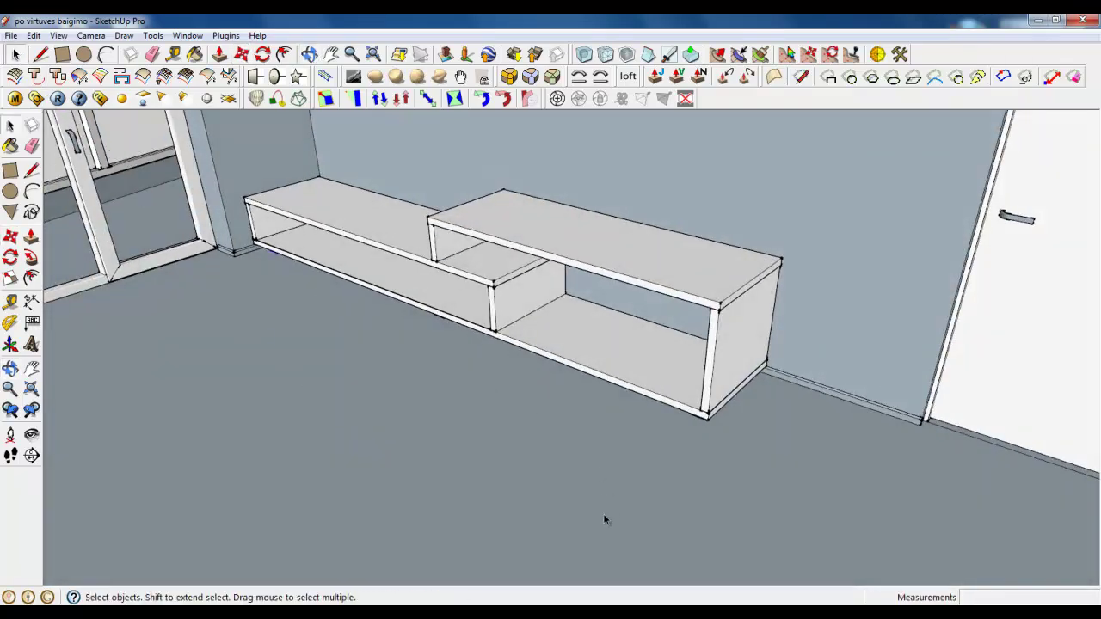
- Open the topmost shelf's group for editing and select all of its faces and edges
scroll(598, 514, down, 1)
scroll(598, 515, down, 3)
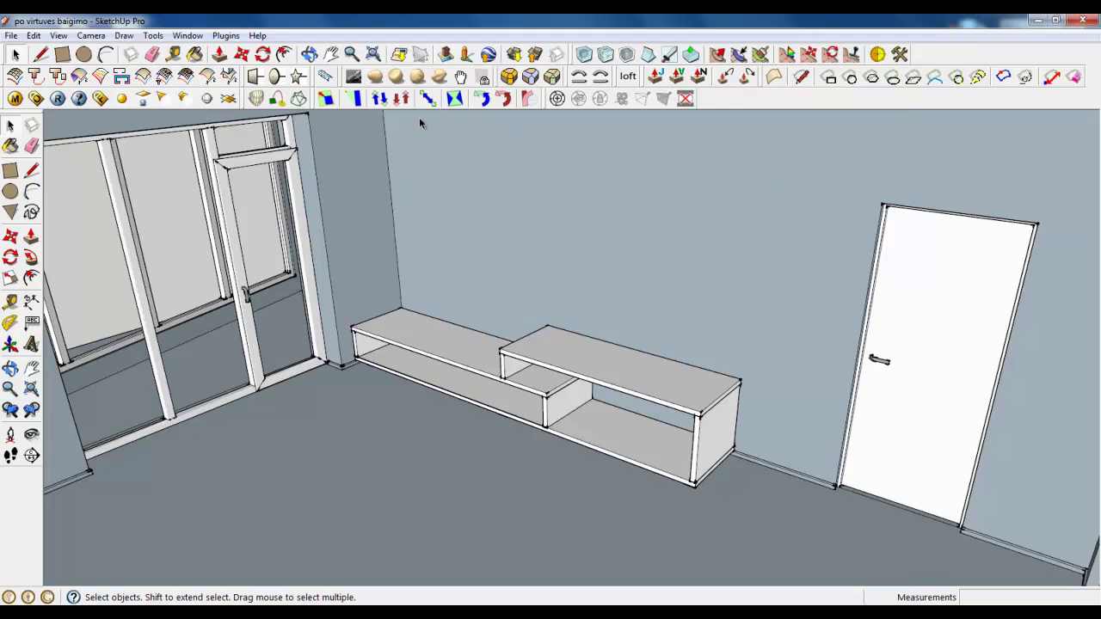
scroll(542, 430, up, 4)
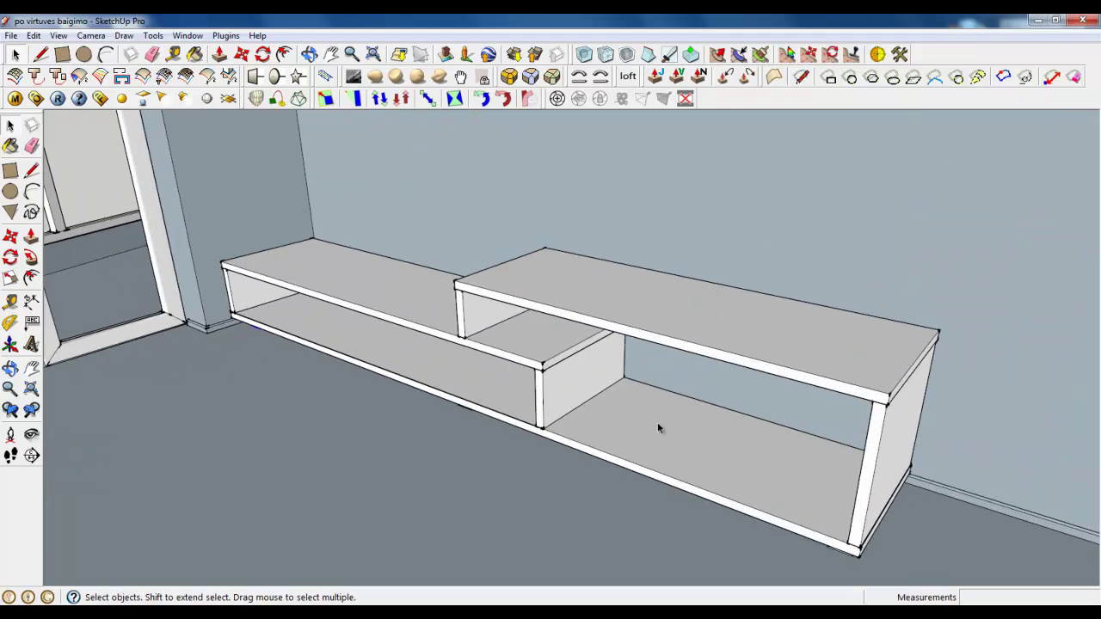
scroll(641, 464, down, 2)
double_click(667, 359)
scroll(671, 370, up, 3)
click(589, 335)
double_click(590, 335)
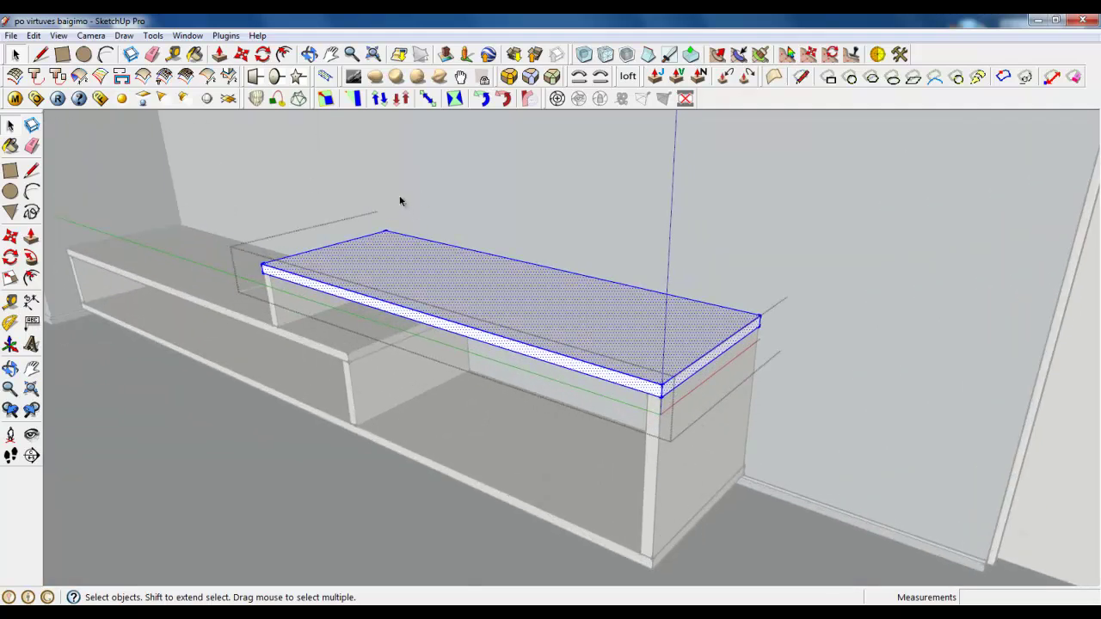
- Round all edges of the topmost shelf with Round Corner at a 1 mm offset and 3 segments, and close its group
click(507, 78)
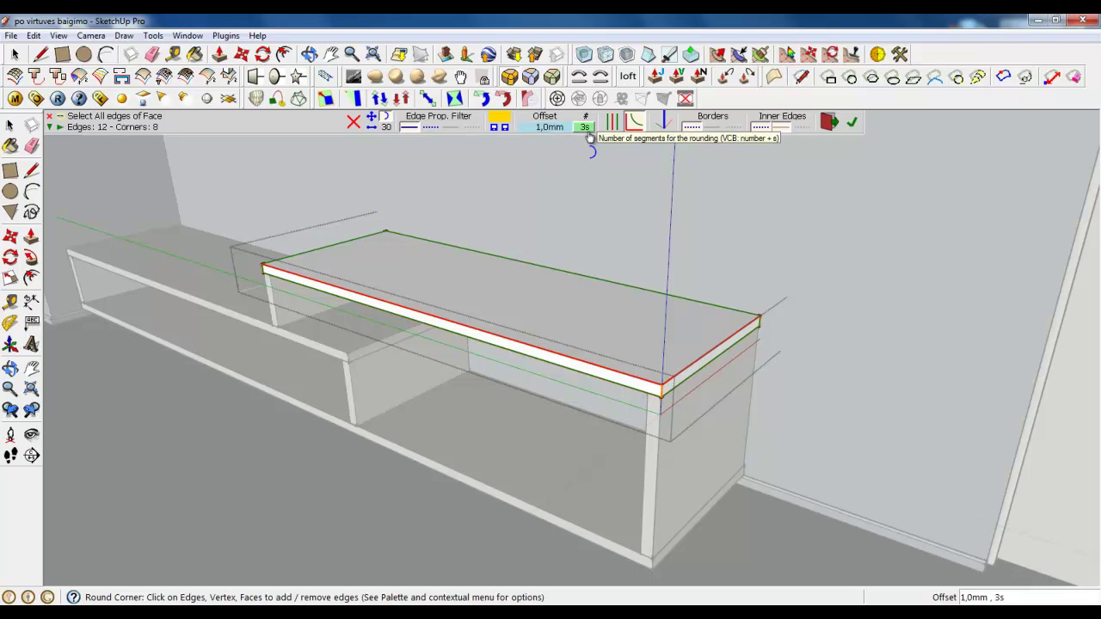
click(853, 123)
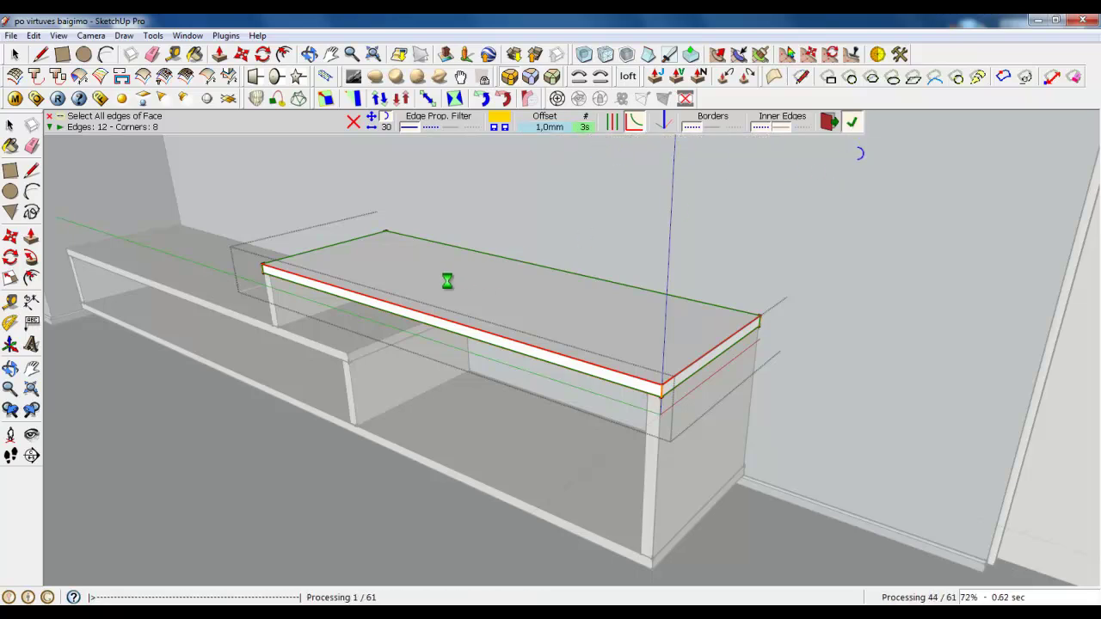
scroll(825, 312, down, 2)
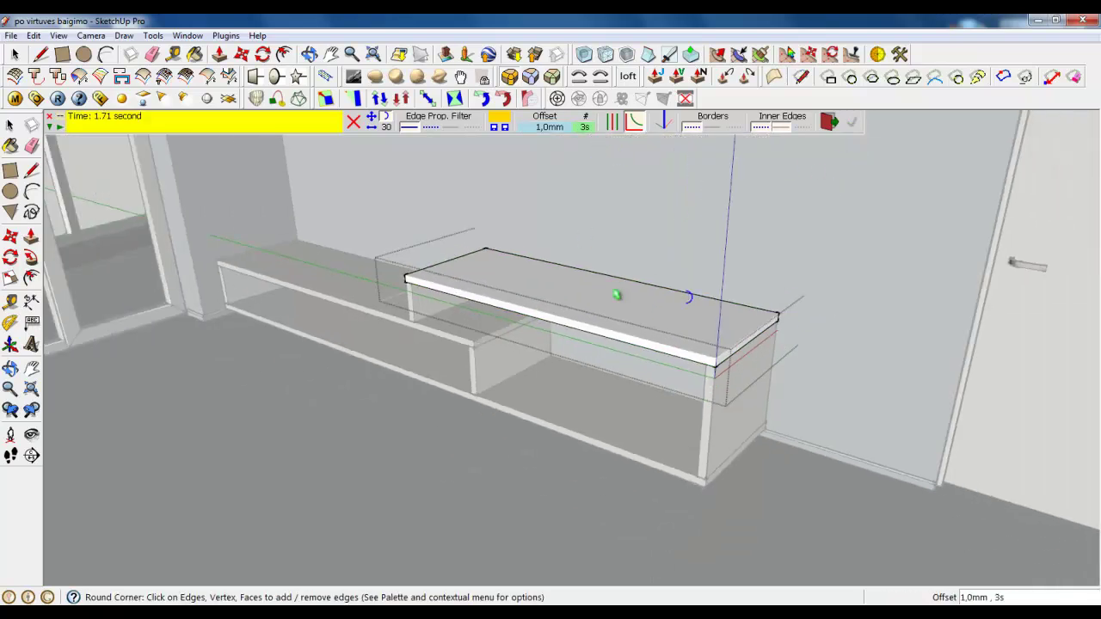
click(14, 54)
right_click(472, 237)
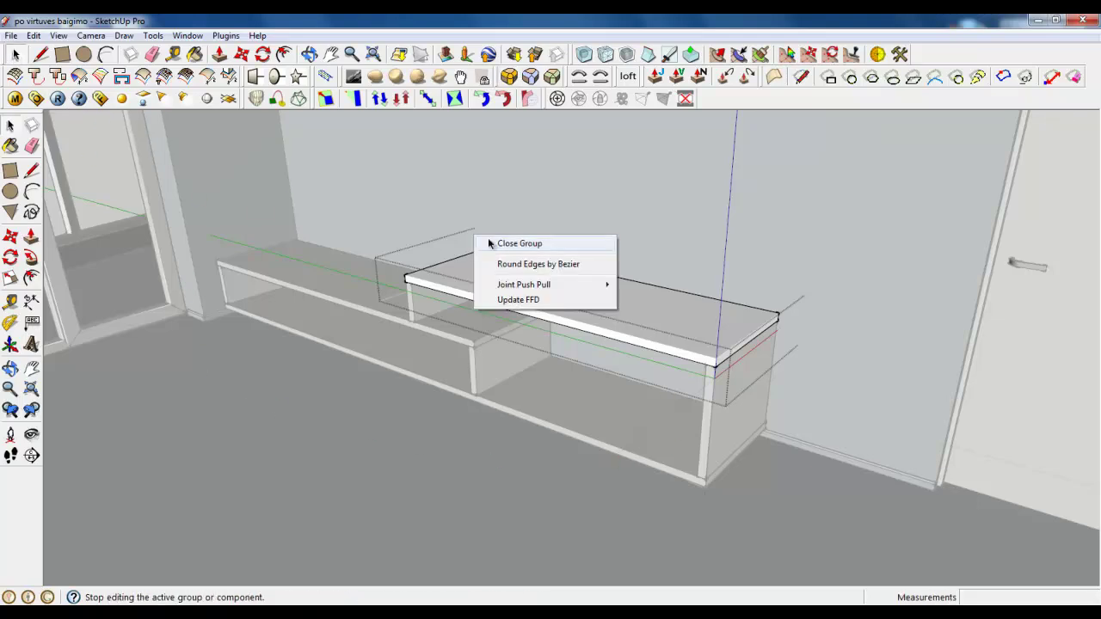
click(496, 243)
scroll(514, 285, up, 3)
middle_drag(611, 359, 445, 243)
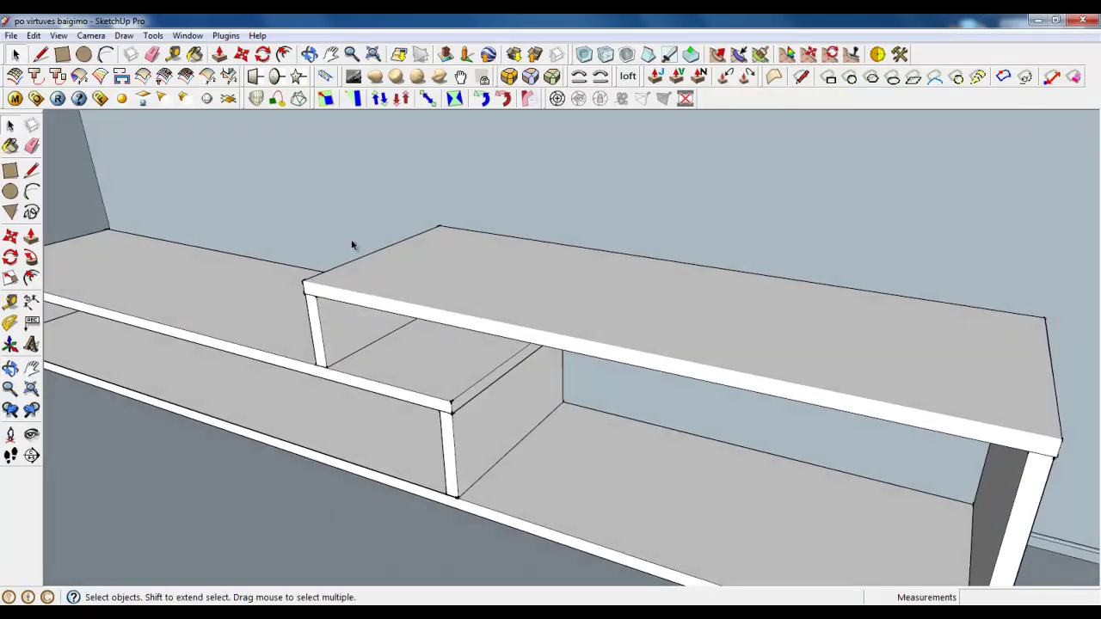
- Draw a vertical reference line up the back wall from the topmost shelf's door-side back corner
scroll(662, 371, down, 3)
scroll(741, 544, down, 3)
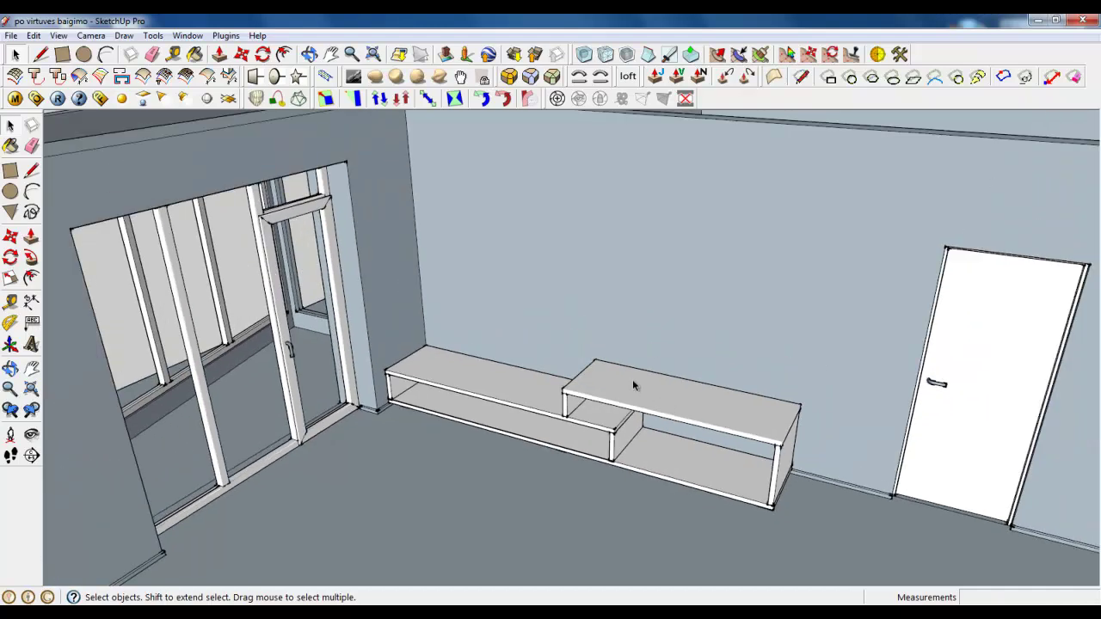
scroll(753, 345, down, 3)
middle_drag(848, 310, 861, 328)
scroll(653, 465, down, 3)
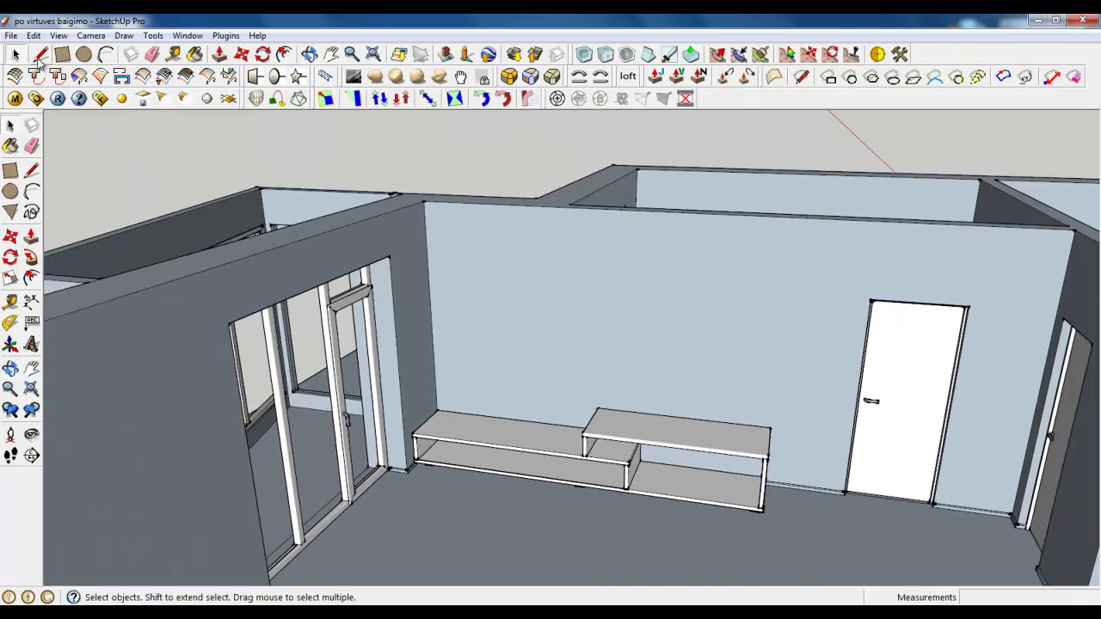
click(40, 55)
scroll(828, 438, up, 5)
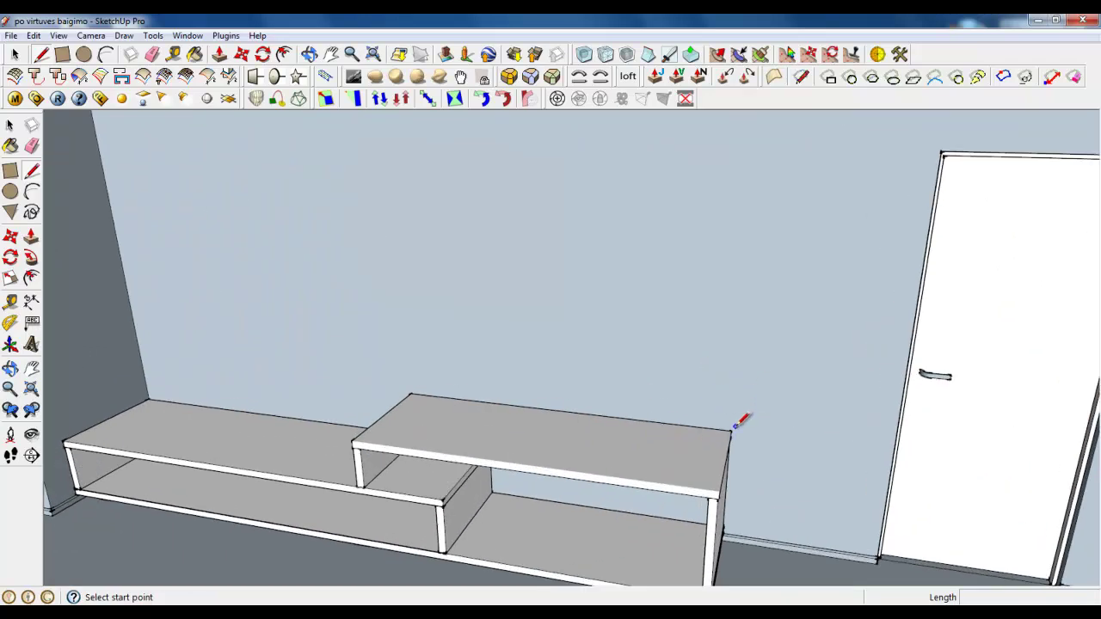
scroll(758, 430, up, 3)
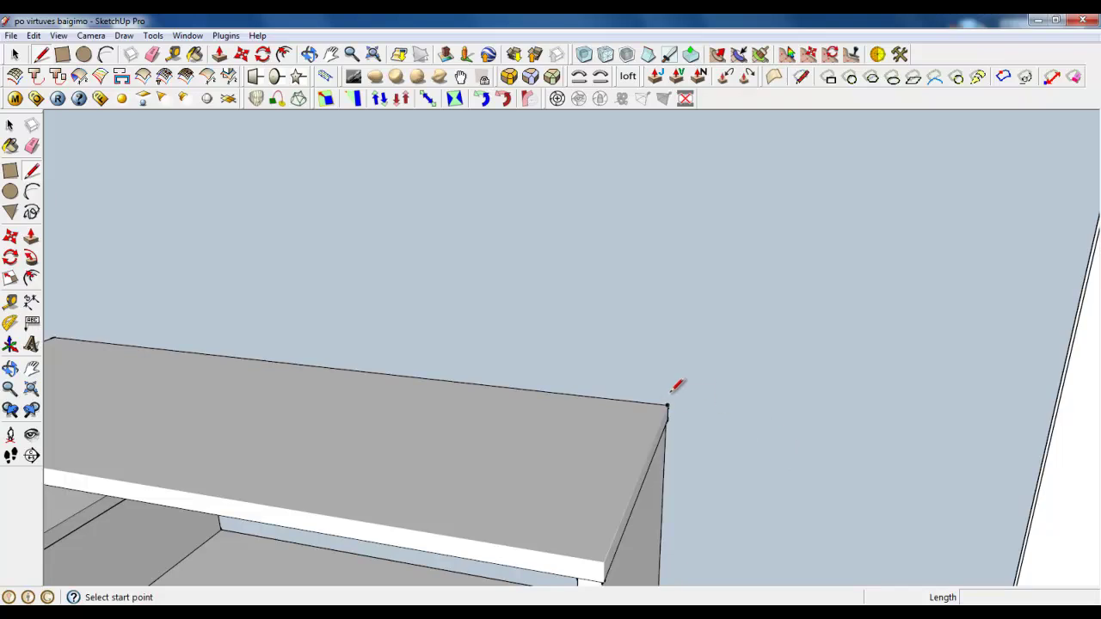
click(667, 405)
scroll(701, 305, down, 5)
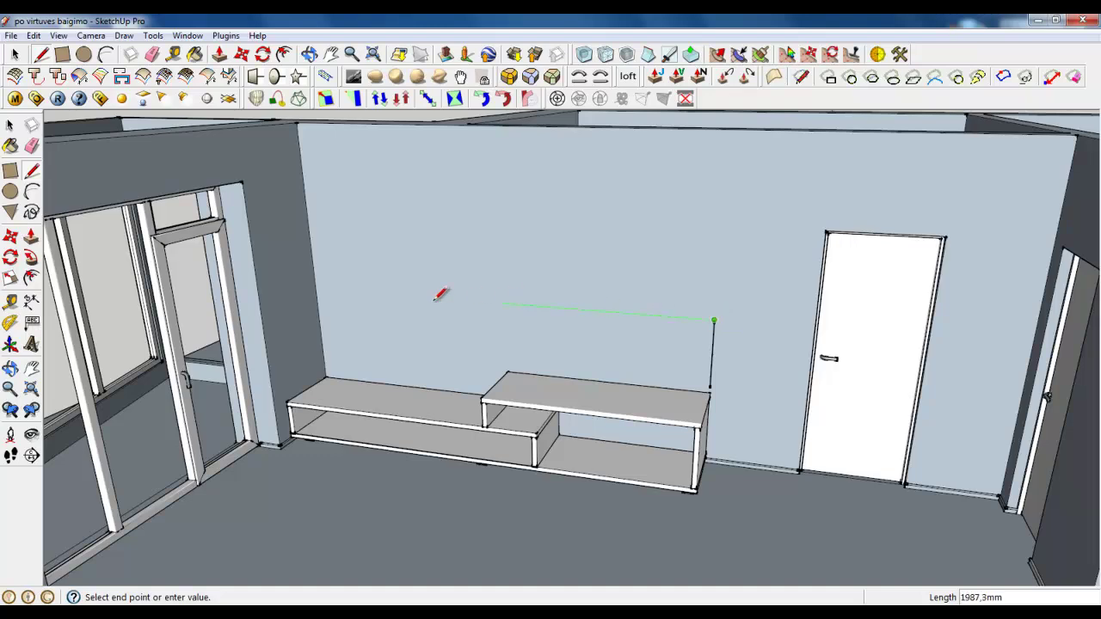
- Draw a wide rectangle on the back wall above the shelf unit, from the window-side corner to the unit's door-side end
scroll(332, 288, up, 3)
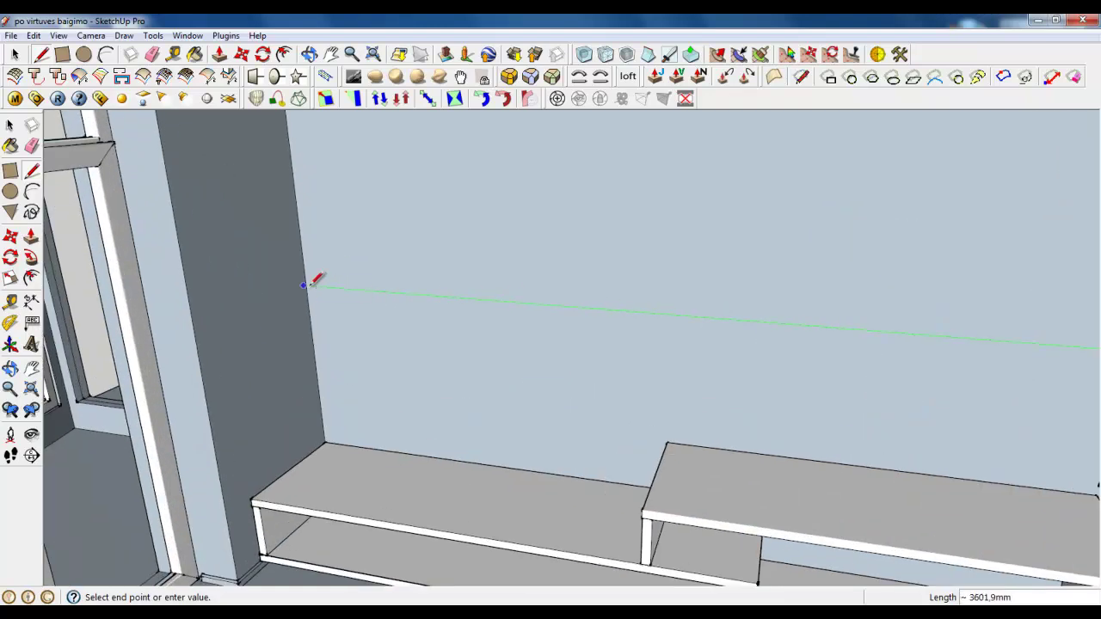
scroll(316, 281, up, 3)
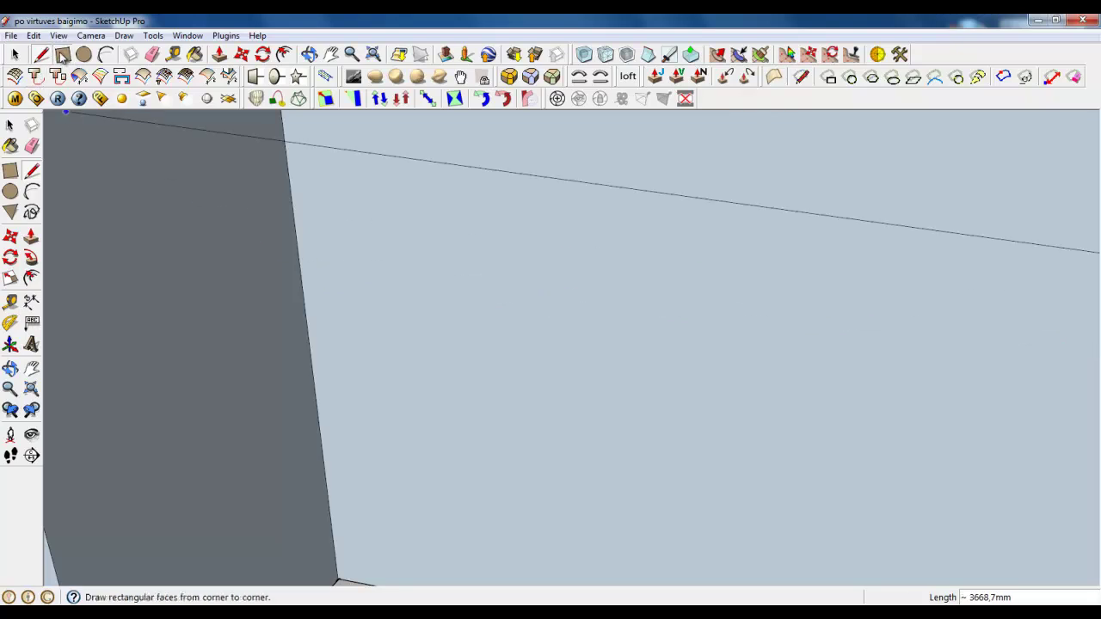
click(62, 54)
click(318, 304)
scroll(317, 304, down, 5)
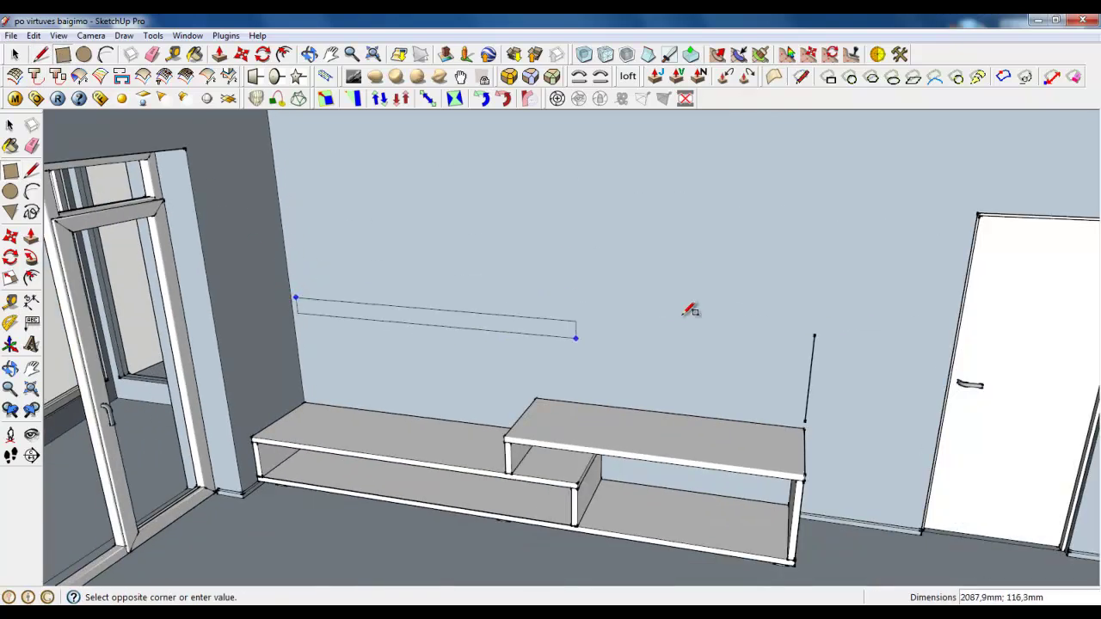
click(827, 229)
click(14, 54)
click(590, 263)
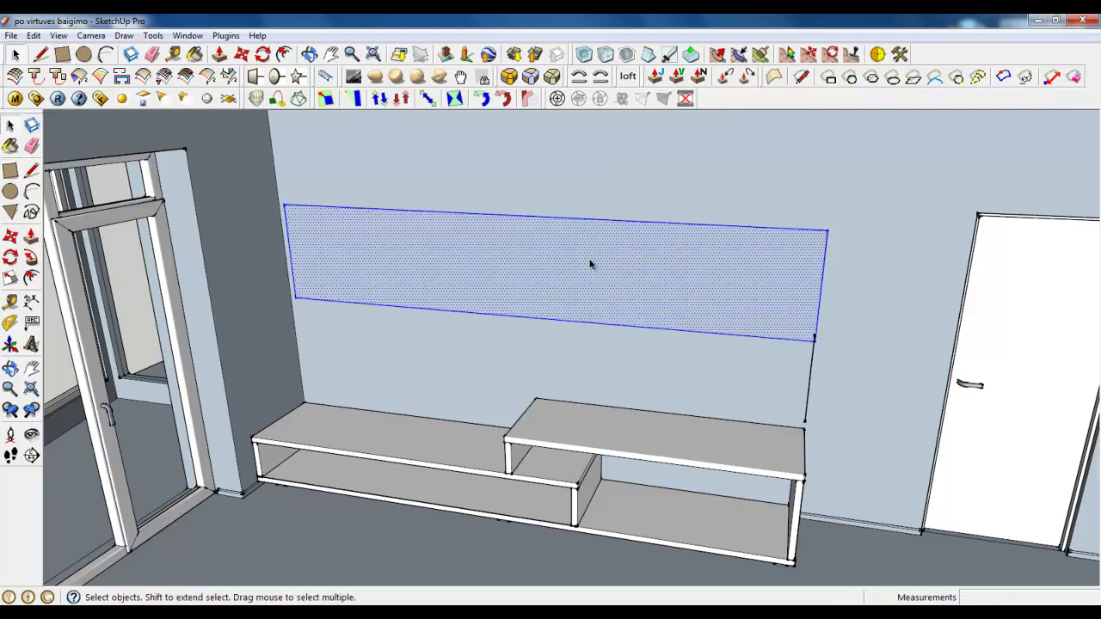
- Delete the vertical reference line between the topmost shelf and the wall rectangle
scroll(817, 342, up, 5)
click(786, 306)
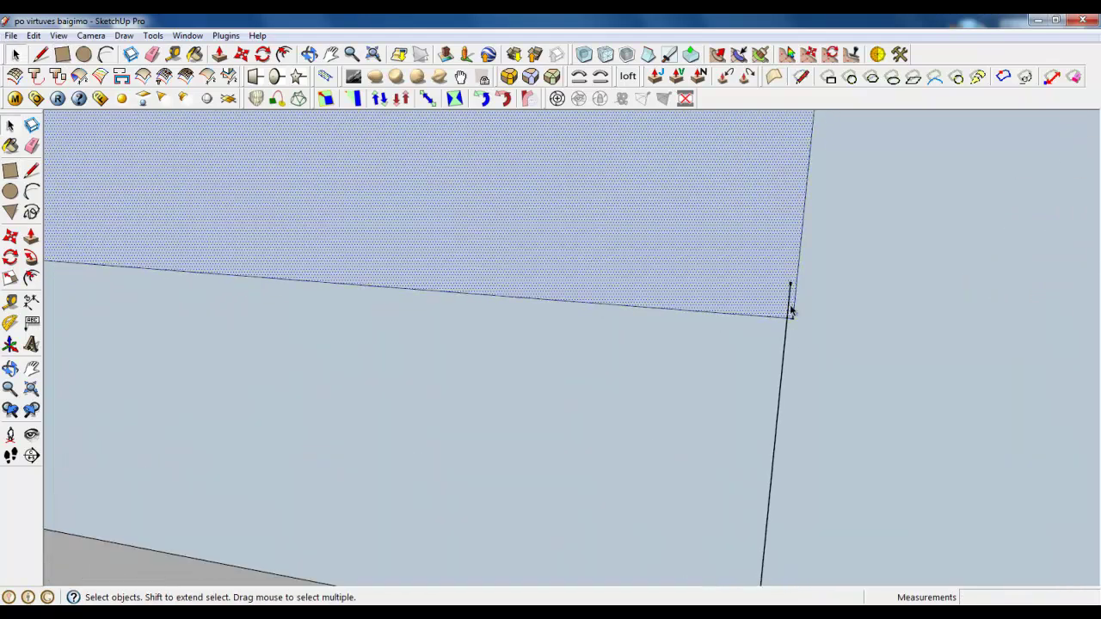
key(Delete)
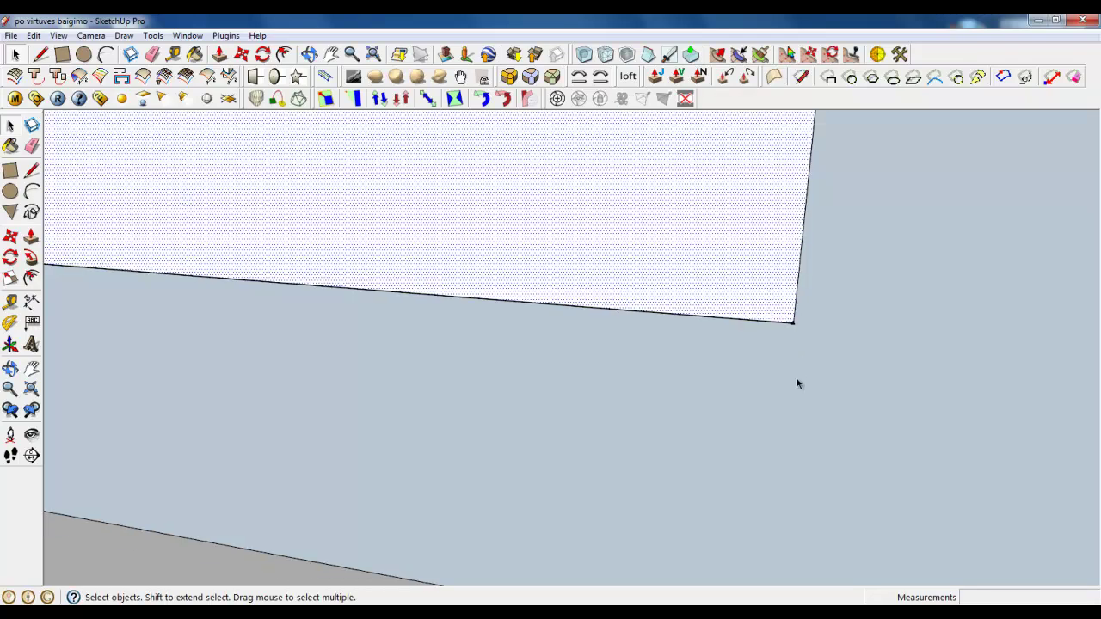
scroll(750, 386, down, 3)
key(ctrl+z)
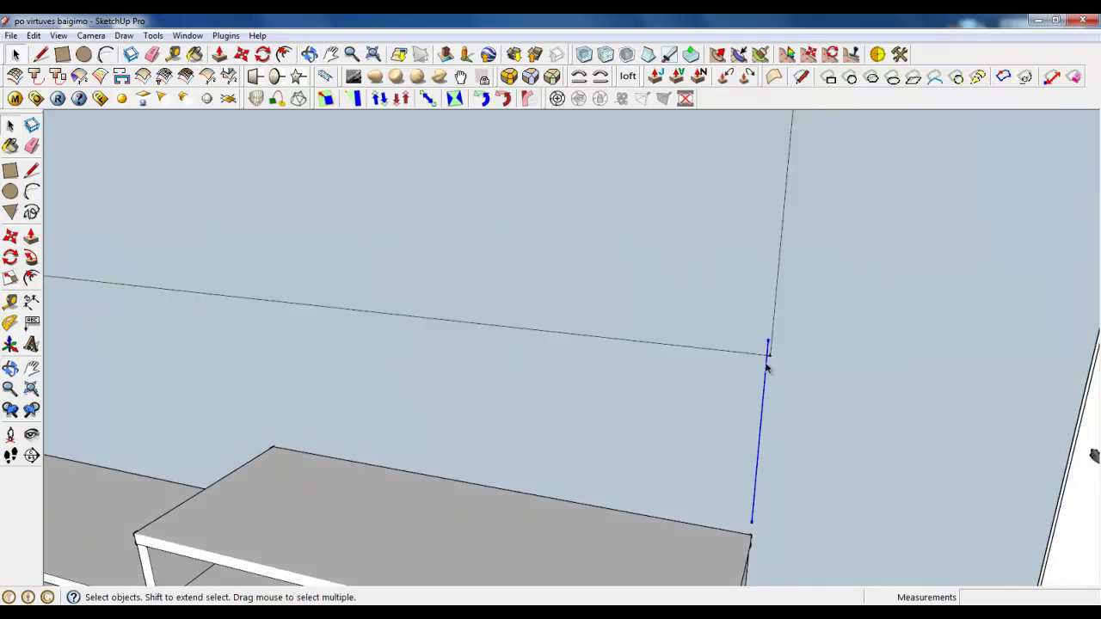
scroll(776, 402, down, 4)
- Make the wall rectangle and its edges a group and open that group for editing
double_click(725, 319)
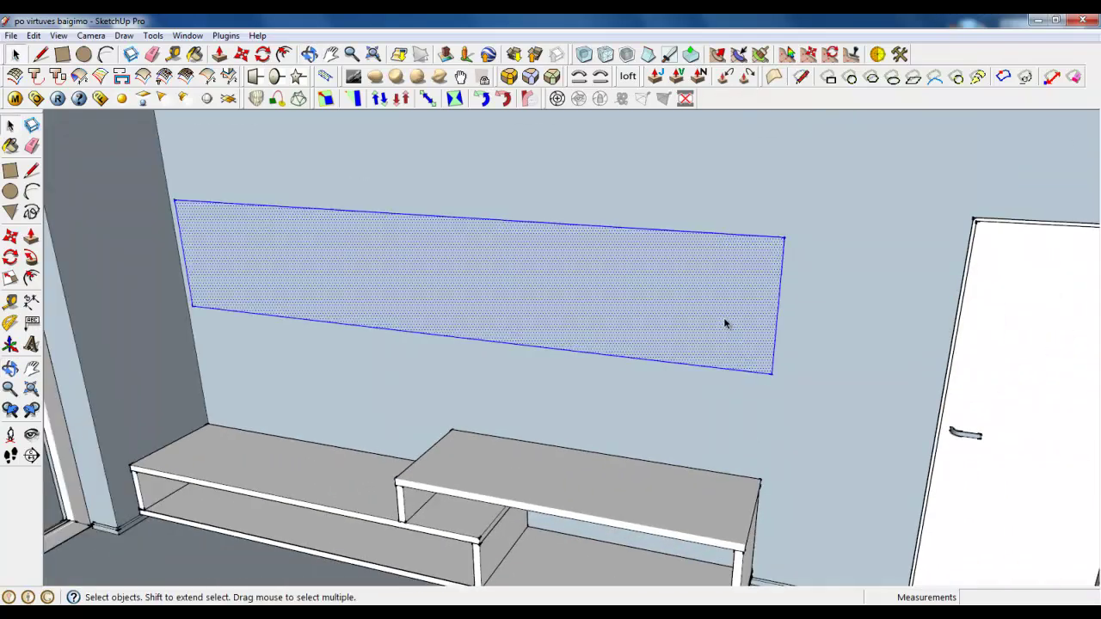
right_click(705, 294)
click(740, 413)
double_click(696, 345)
scroll(696, 346, down, 3)
- Extrude the wall rectangle 250 mm with Push/Pull to form a hanging cabinet box
middle_drag(695, 345, 740, 386)
scroll(742, 428, up, 2)
key(p)
drag(567, 289, 625, 301)
text(250)
key(Return)
- Push/Pull a face of the wall cabinet box by 50 mm
scroll(799, 257, up, 3)
middle_drag(800, 257, 567, 209)
drag(448, 278, 439, 277)
key(Return)
middle_drag(439, 278, 649, 360)
scroll(322, 292, up, 3)
middle_drag(253, 282, 791, 442)
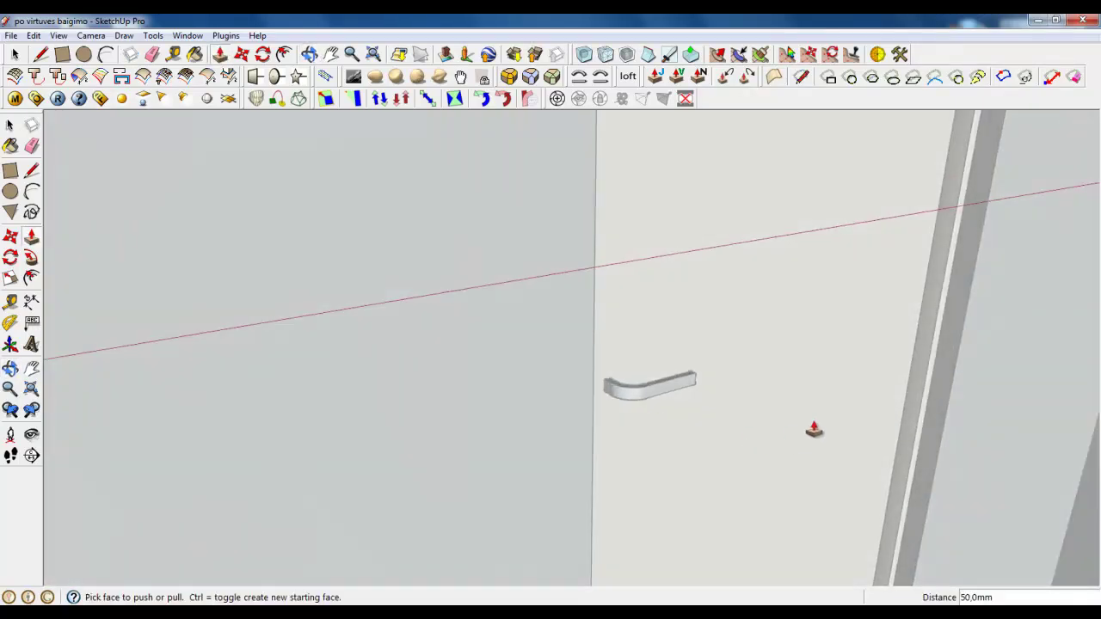
scroll(826, 376, down, 4)
- Push the wall cabinet's front face back by about 117 mm and close its group
drag(696, 315, 700, 331)
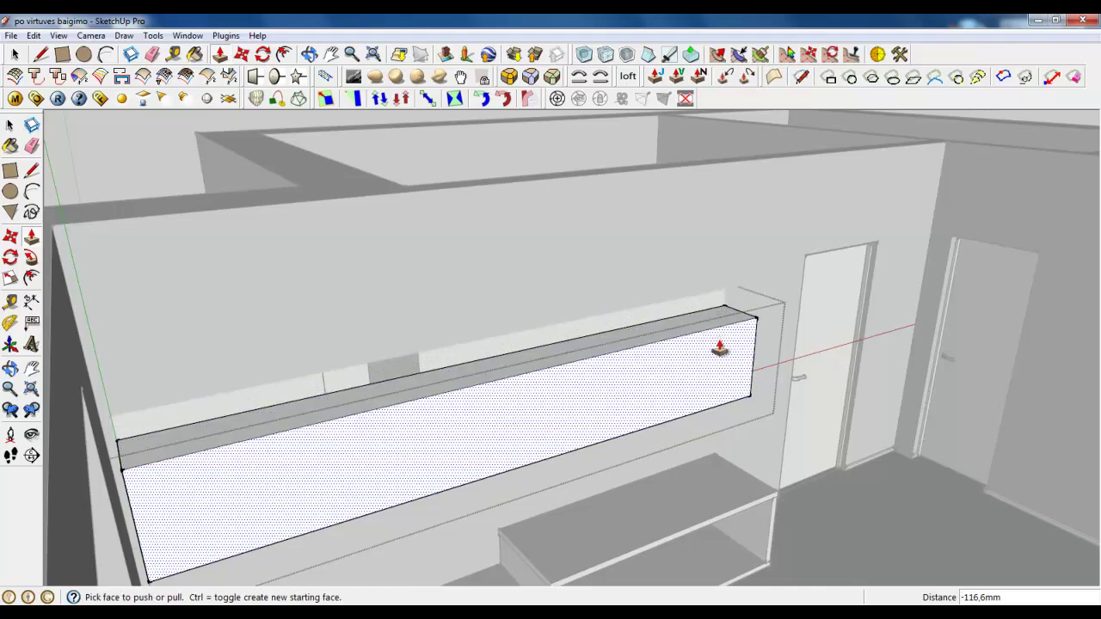
middle_drag(722, 349, 575, 351)
scroll(793, 297, down, 4)
right_click(731, 301)
click(757, 302)
middle_drag(757, 302, 536, 344)
scroll(650, 359, up, 3)
middle_drag(650, 359, 444, 342)
key(p)
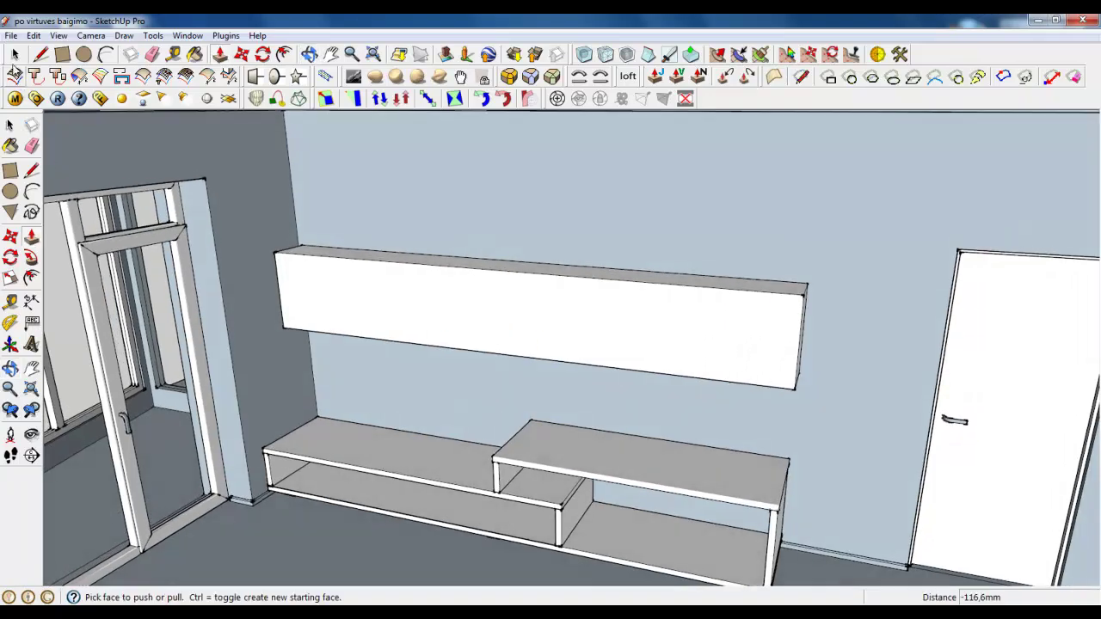
key(space)
- Open the wall cabinet's group and draw a line across its underside, aligned with the topmost shelf's window-side end
scroll(515, 301, down, 5)
middle_drag(504, 302, 430, 320)
key(l)
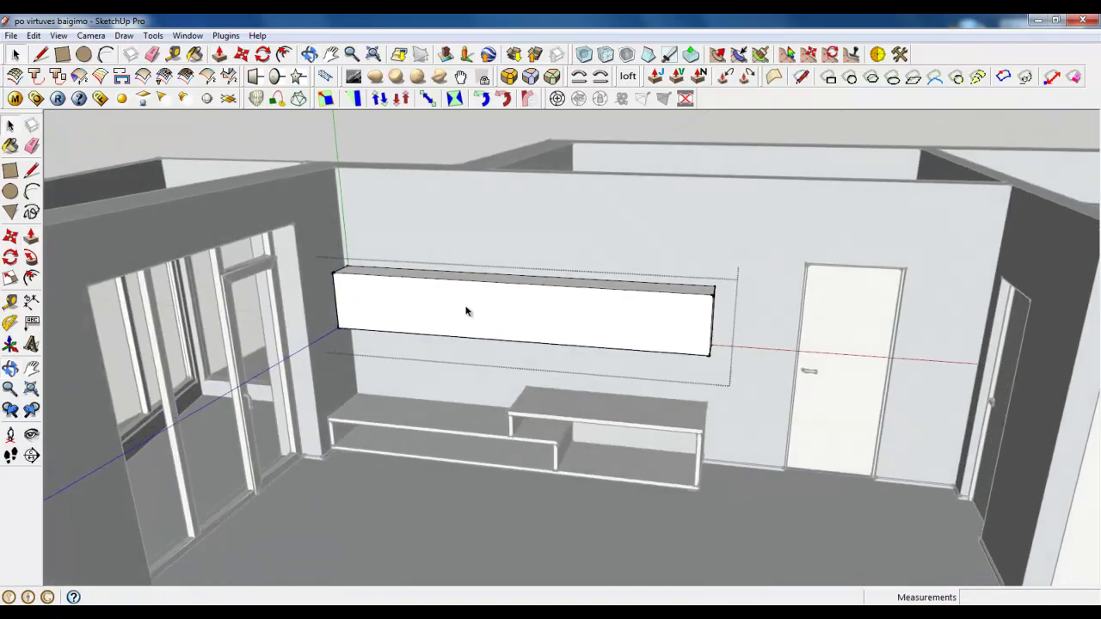
scroll(422, 324, up, 3)
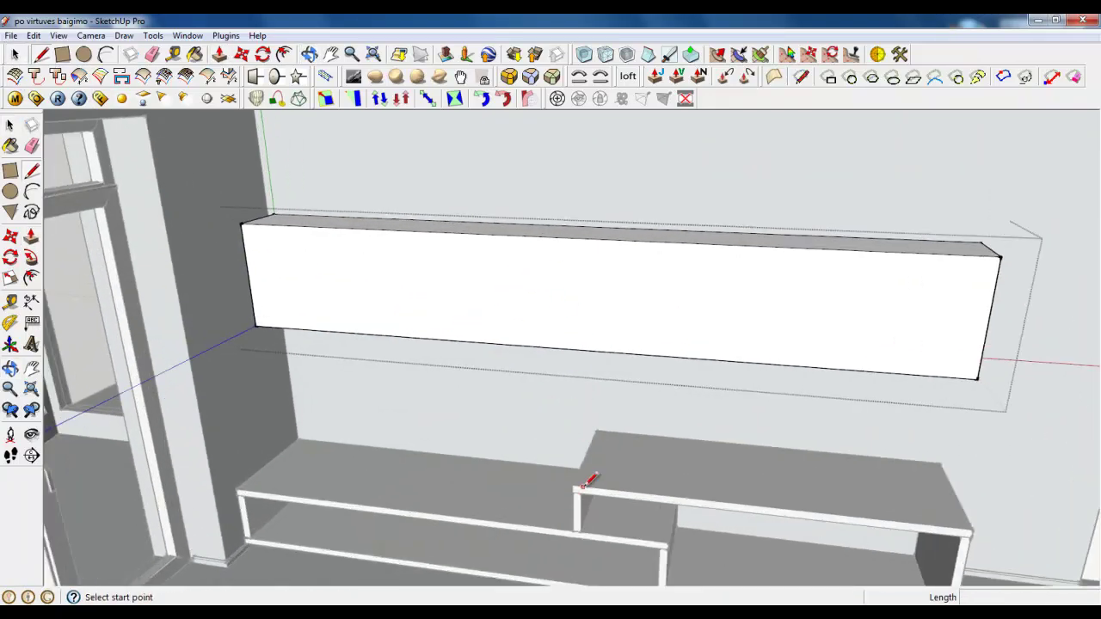
scroll(614, 382, up, 3)
middle_drag(614, 381, 654, 335)
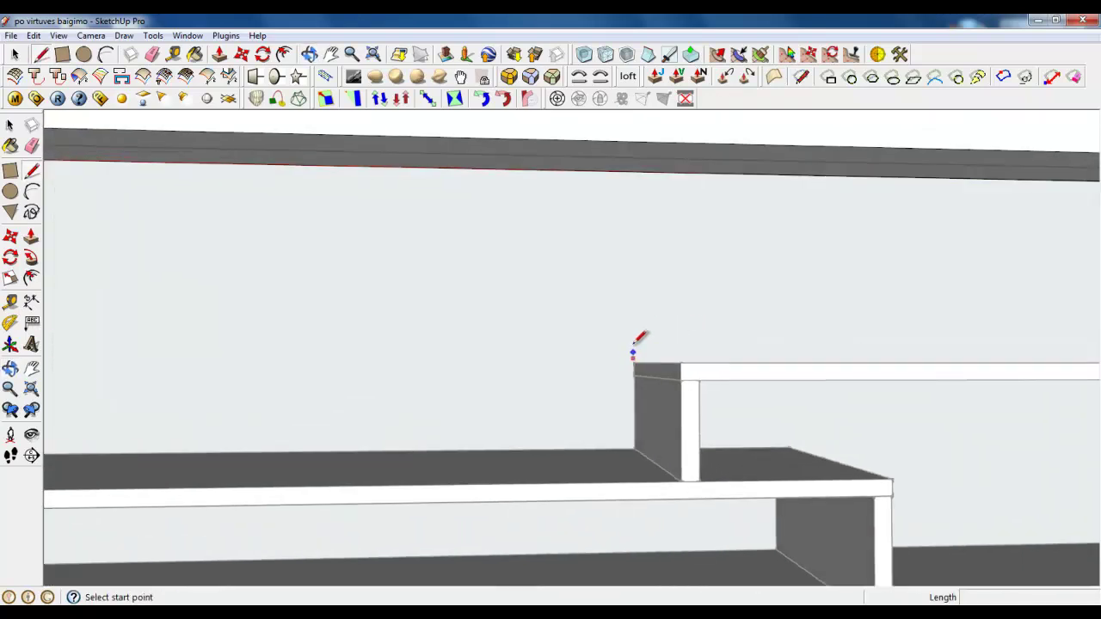
click(633, 169)
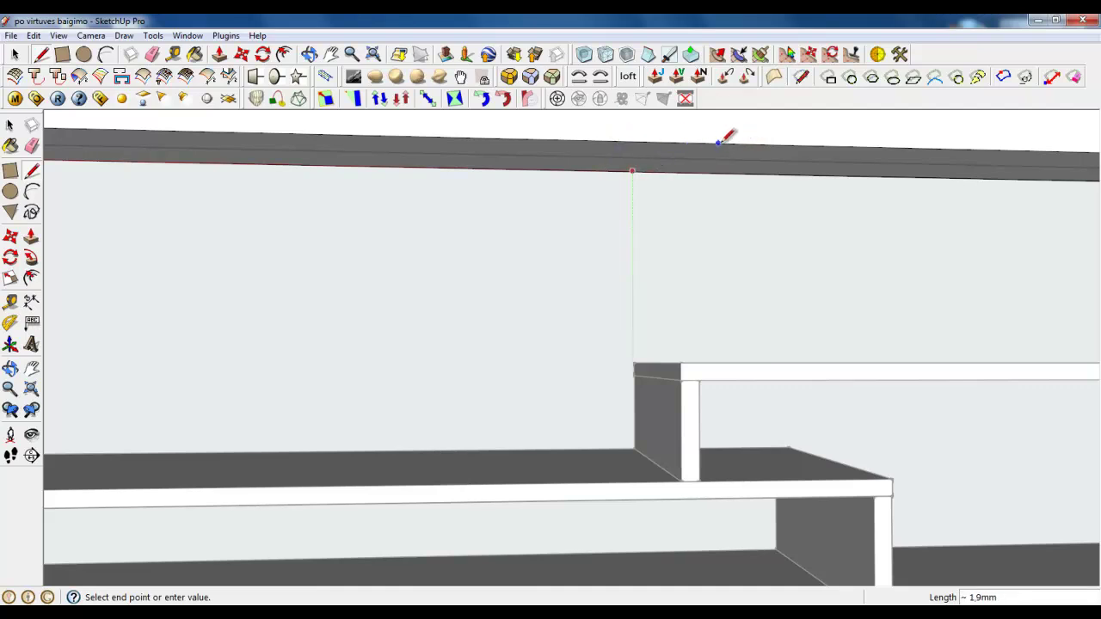
- Push the underside's window-side section up about 550 mm through the cabinet to remove that part, and close the group
scroll(585, 381, down, 4)
middle_drag(529, 254, 538, 306)
key(p)
click(545, 237)
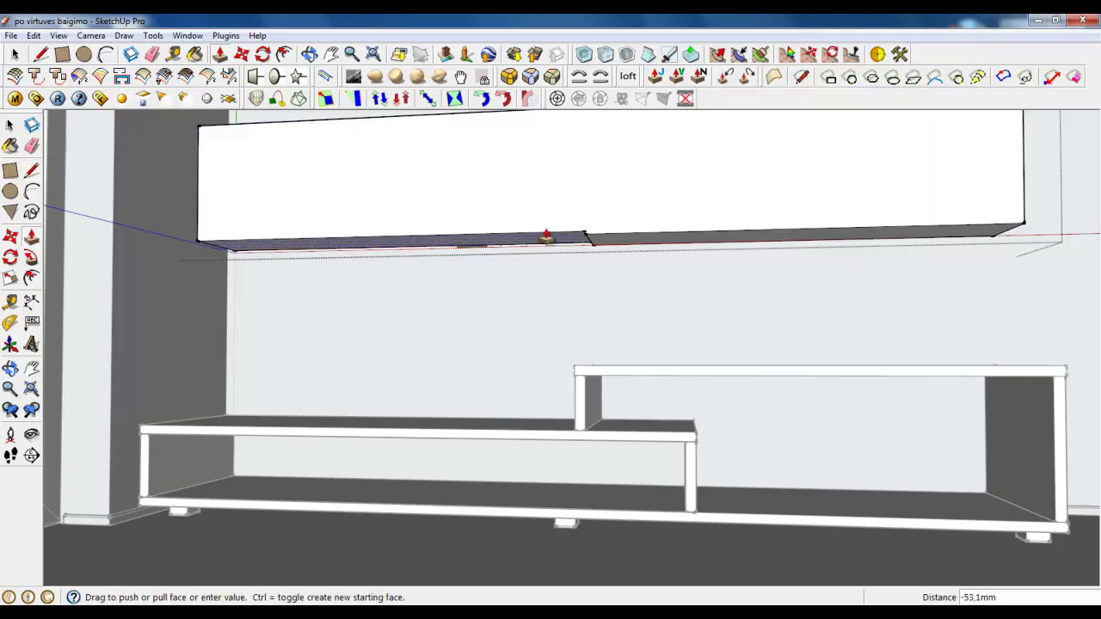
click(467, 124)
mouse_move(700, 253)
middle_down()
mouse_move(761, 422)
mouse_move(585, 356)
mouse_move(682, 327)
middle_up()
scroll(748, 309, up, 3)
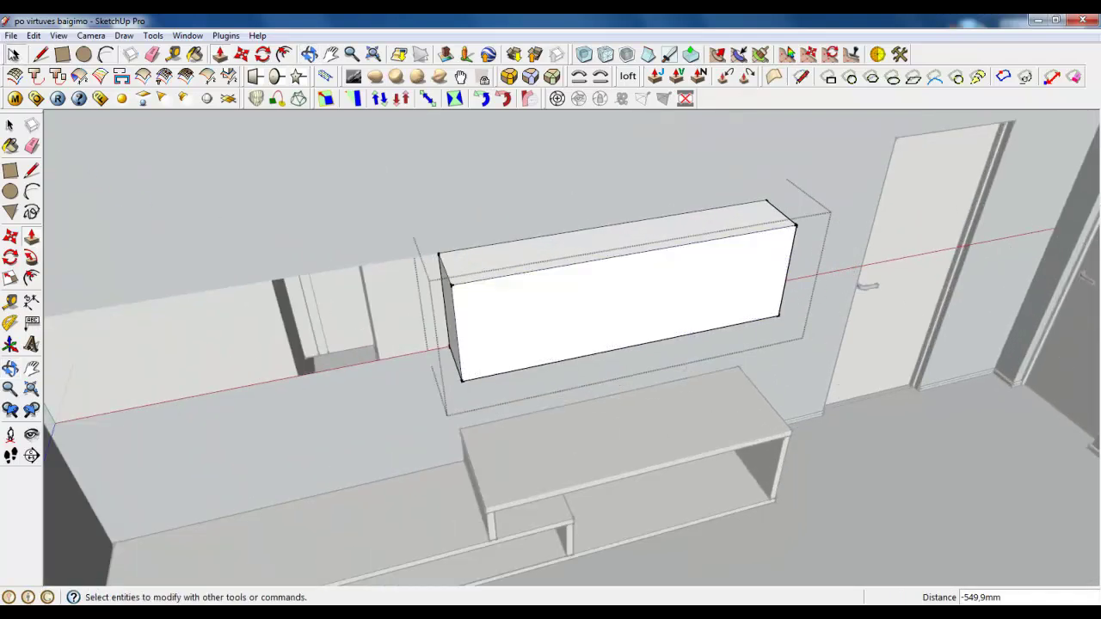
key(space)
right_click(364, 226)
click(400, 234)
- Draw a rectangle of about 41 by 285 mm low on the wall cabinet's window-side end face
scroll(688, 321, down, 4)
middle_drag(680, 327, 577, 266)
scroll(494, 305, up, 3)
middle_drag(516, 316, 670, 333)
double_click(664, 259)
scroll(714, 250, up, 3)
click(62, 54)
scroll(671, 288, up, 2)
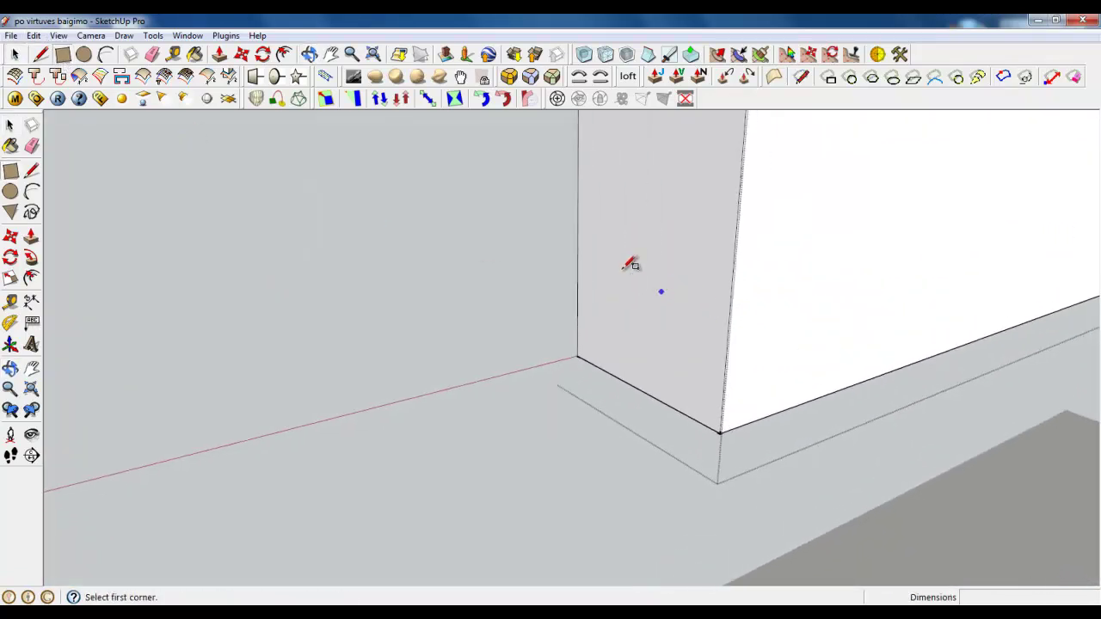
click(577, 251)
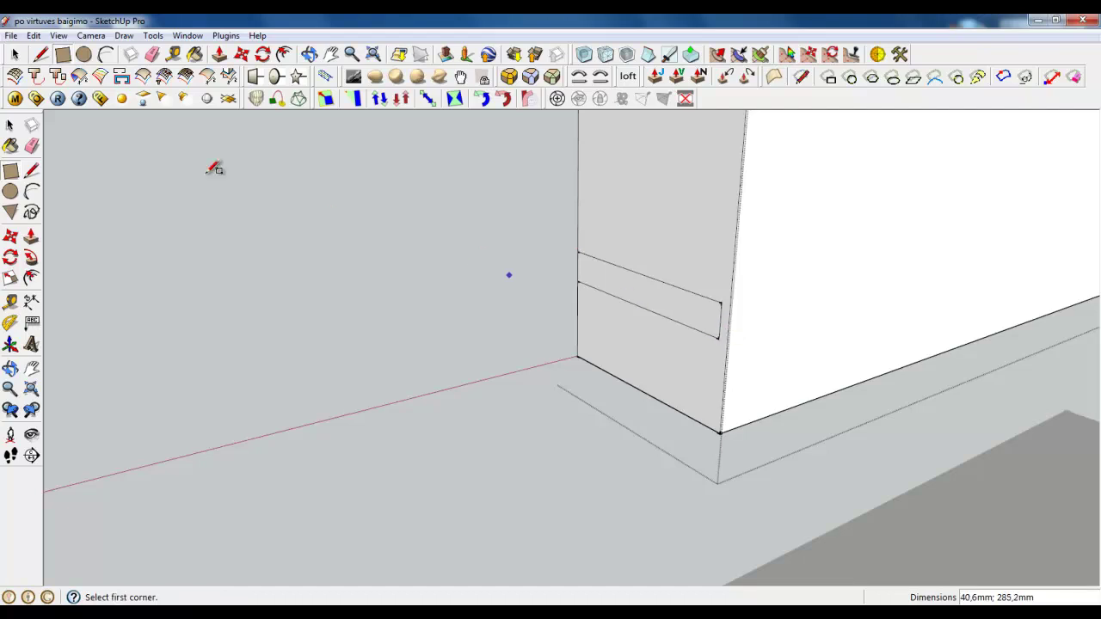
- Make the thin rectangle on the cabinet's end face a group and open that group for editing
key(space)
scroll(676, 300, up, 2)
right_click(678, 295)
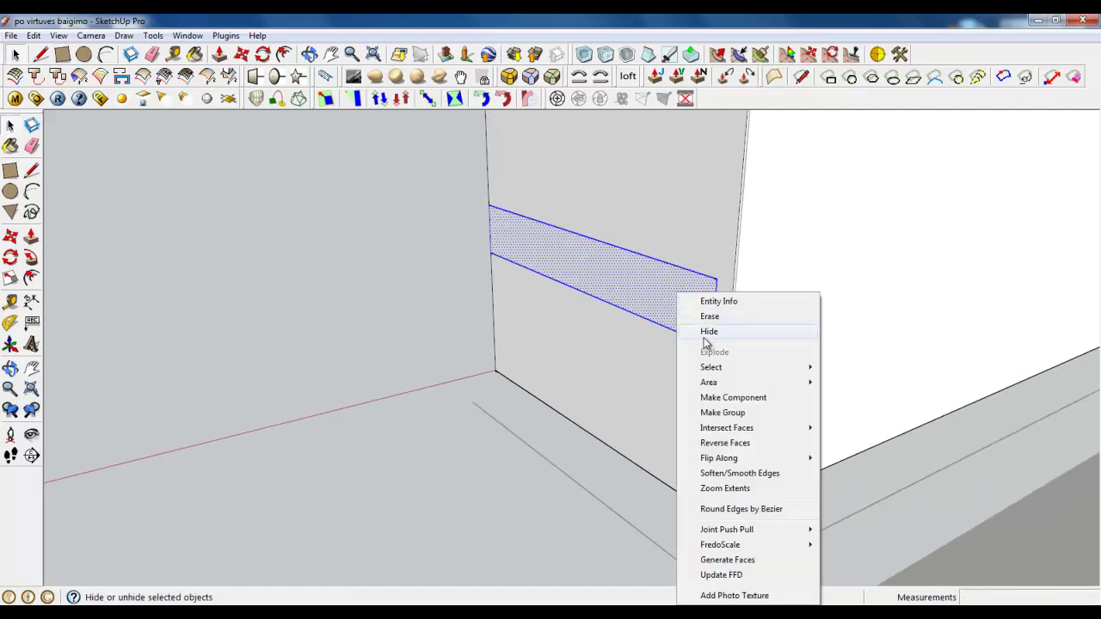
click(727, 412)
double_click(669, 294)
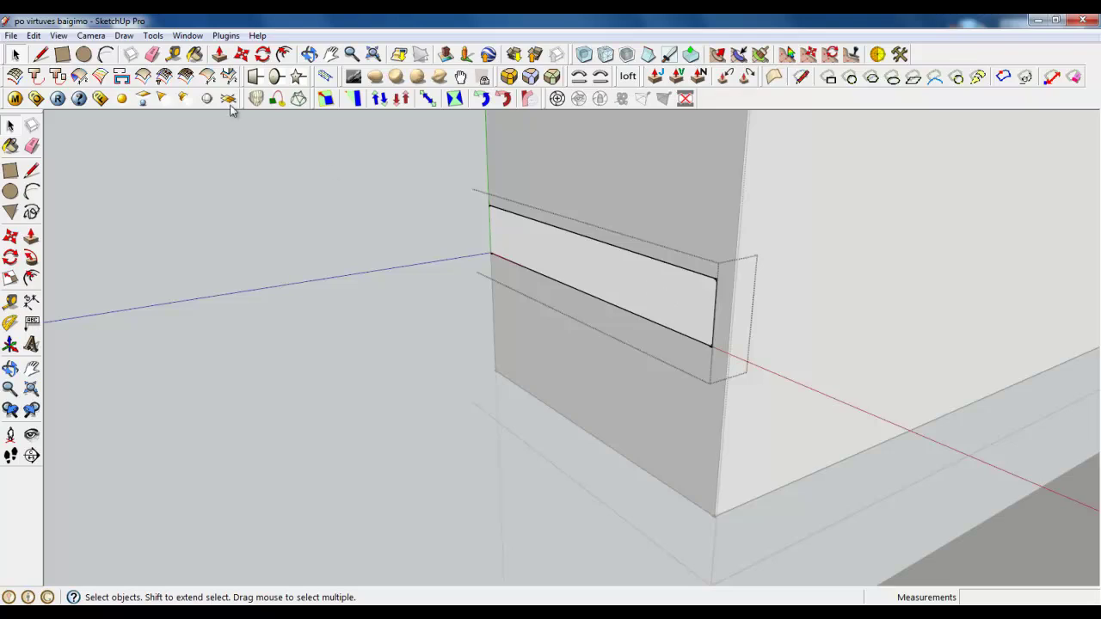
- Extrude the thin rectangle about 1121 mm along the wall towards the window to form a hanging shelf
click(220, 54)
click(584, 271)
scroll(507, 485, down, 6)
middle_drag(525, 427, 378, 447)
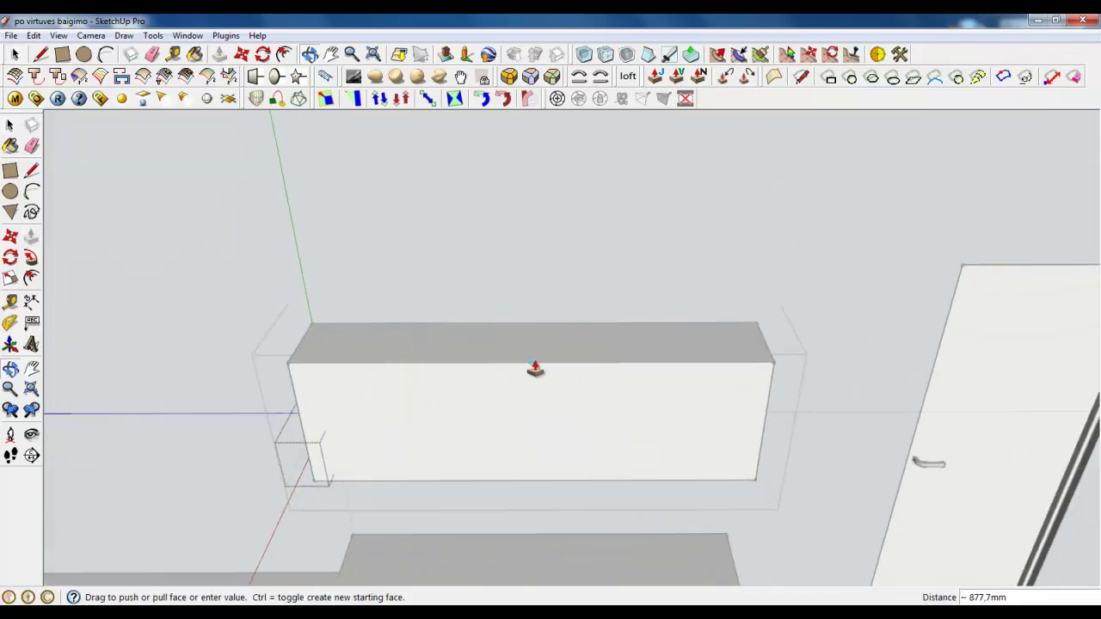
scroll(533, 365, down, 3)
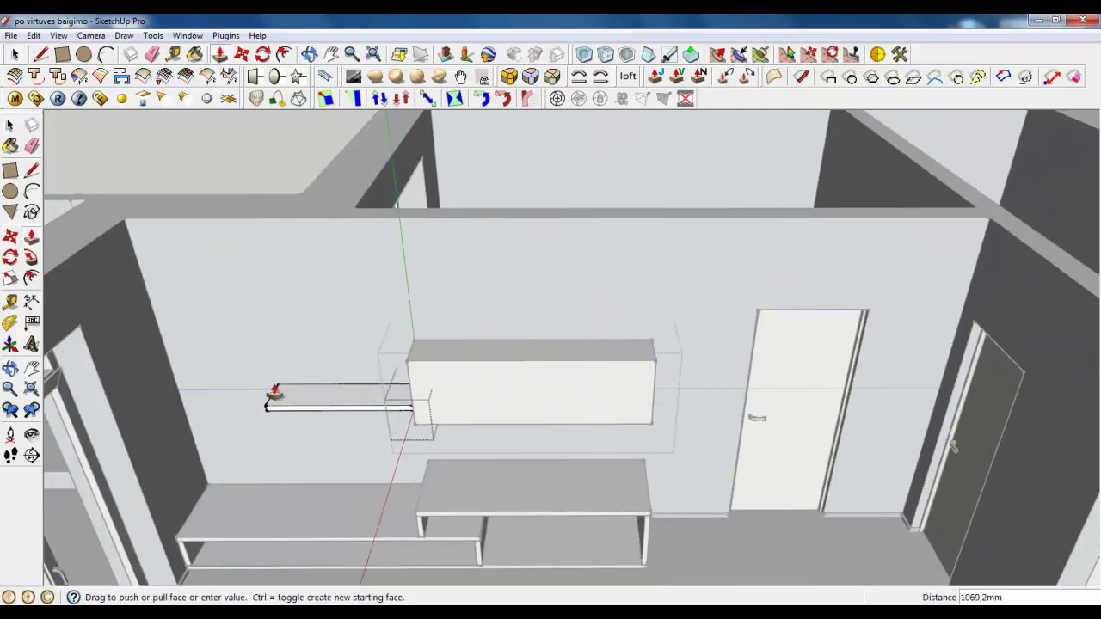
scroll(267, 392, up, 5)
middle_drag(295, 418, 486, 413)
click(487, 413)
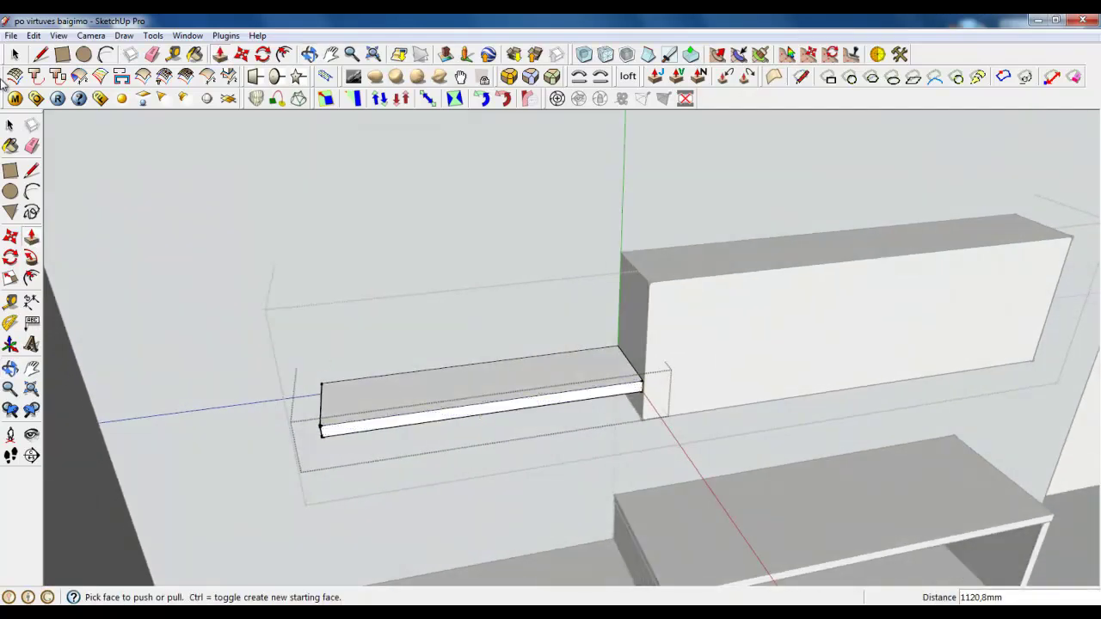
- Round all edges of the hanging shelf with Round Corner at a 1 mm offset and 3 segments, and close its group
key(space)
scroll(341, 383, up, 3)
drag(188, 200, 851, 488)
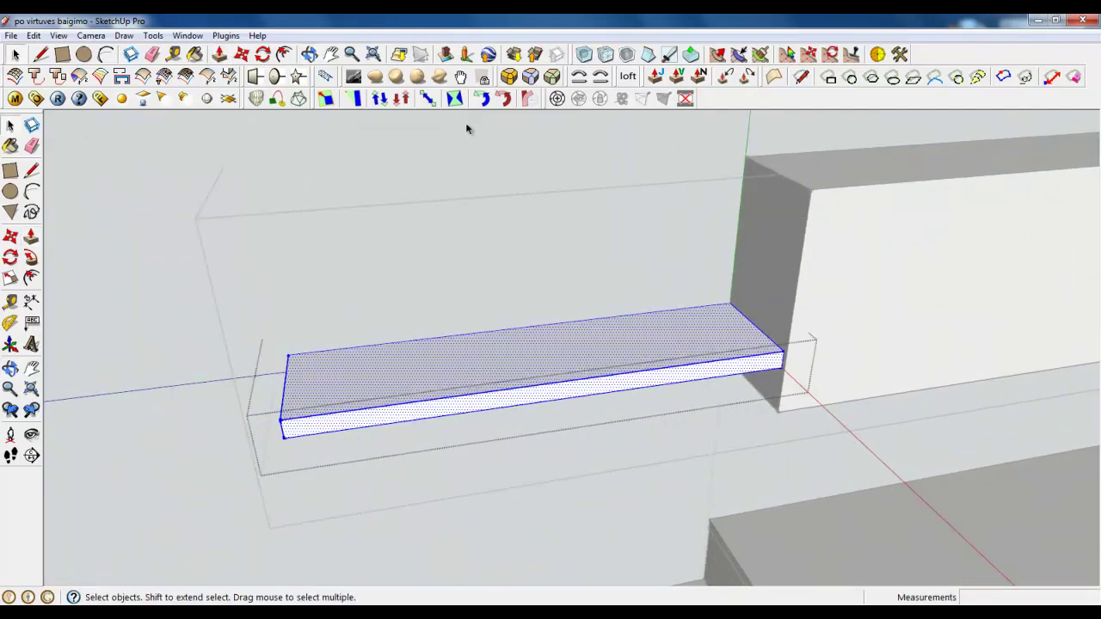
click(510, 78)
click(849, 123)
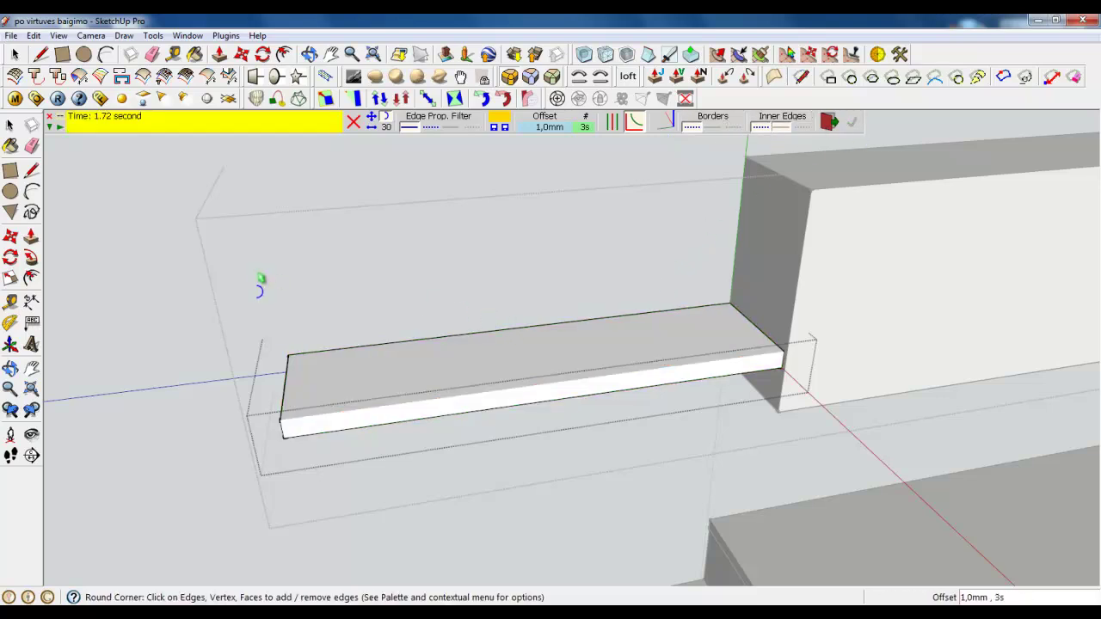
click(12, 54)
right_click(193, 154)
click(222, 161)
- Copy the hanging shelf 250 mm straight up beside the wall cabinet
click(457, 367)
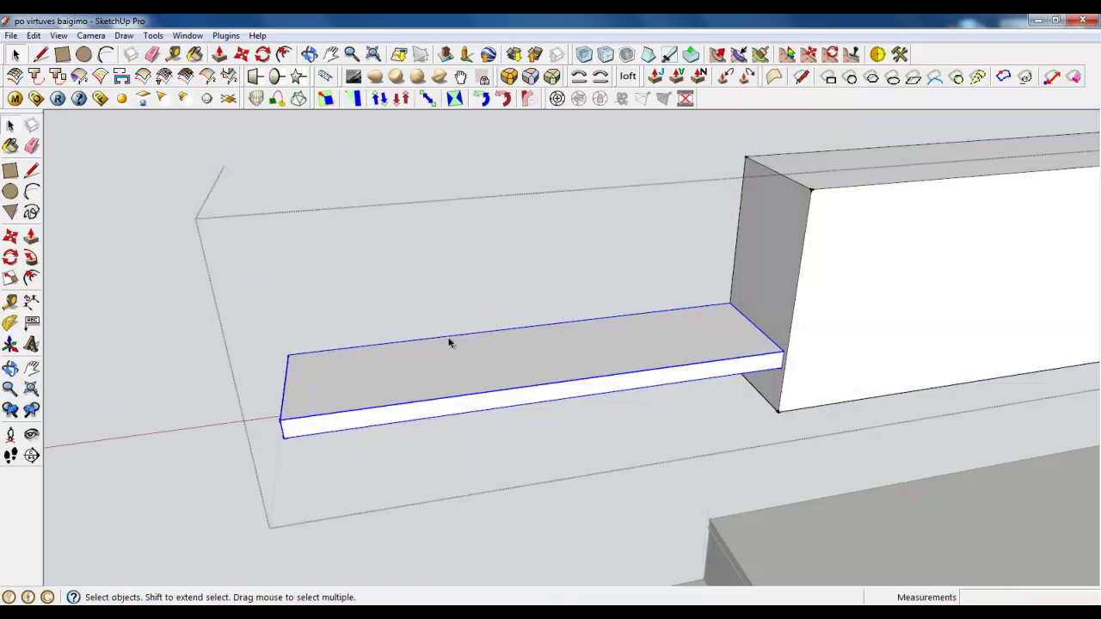
click(220, 54)
click(242, 54)
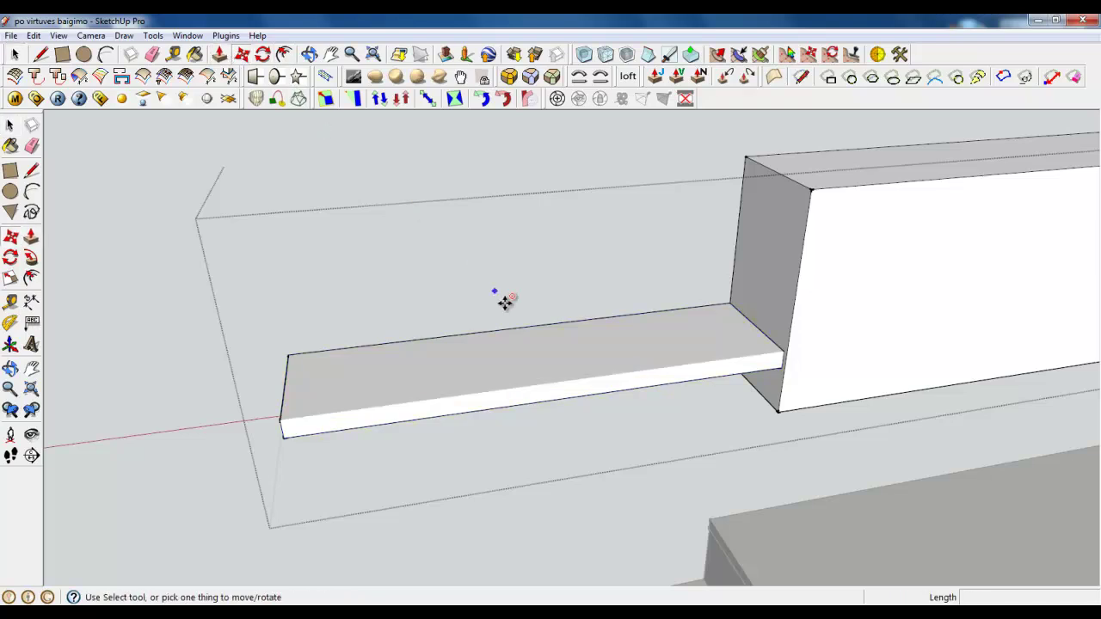
click(537, 370)
key(ctrl)
click(536, 256)
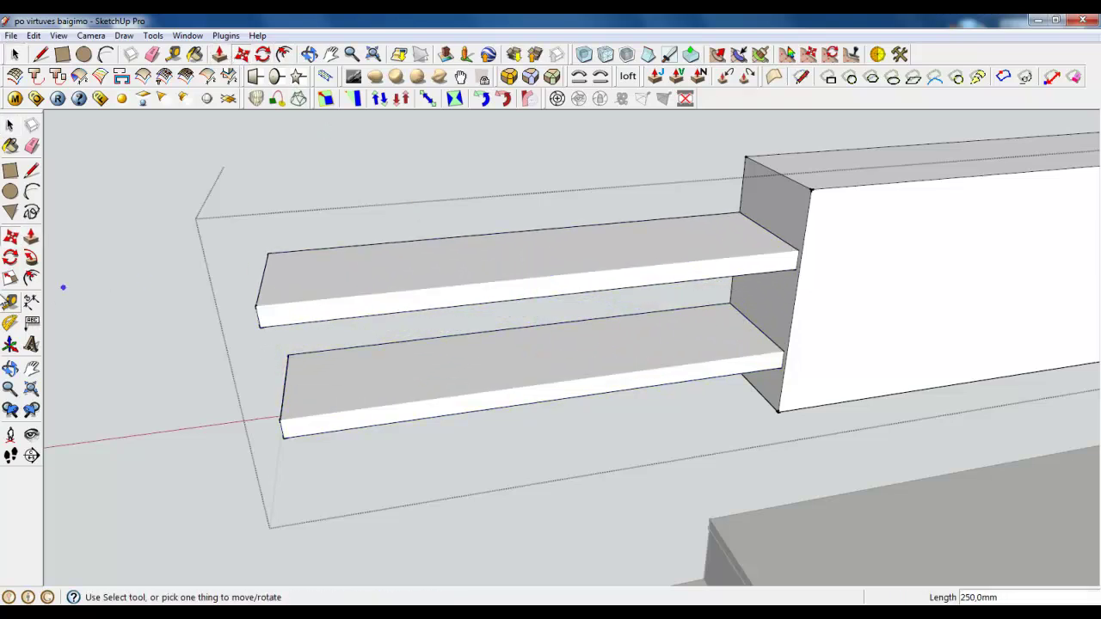
- Shorten the upper hanging shelf from its window-side end to about half the lower shelf's length with Scale
click(9, 278)
middle_drag(370, 331, 551, 260)
click(448, 264)
drag(359, 284, 562, 317)
middle_drag(654, 295, 484, 342)
scroll(450, 322, down, 6)
click(19, 54)
scroll(443, 265, down, 3)
scroll(484, 342, up, 3)
scroll(481, 355, up, 5)
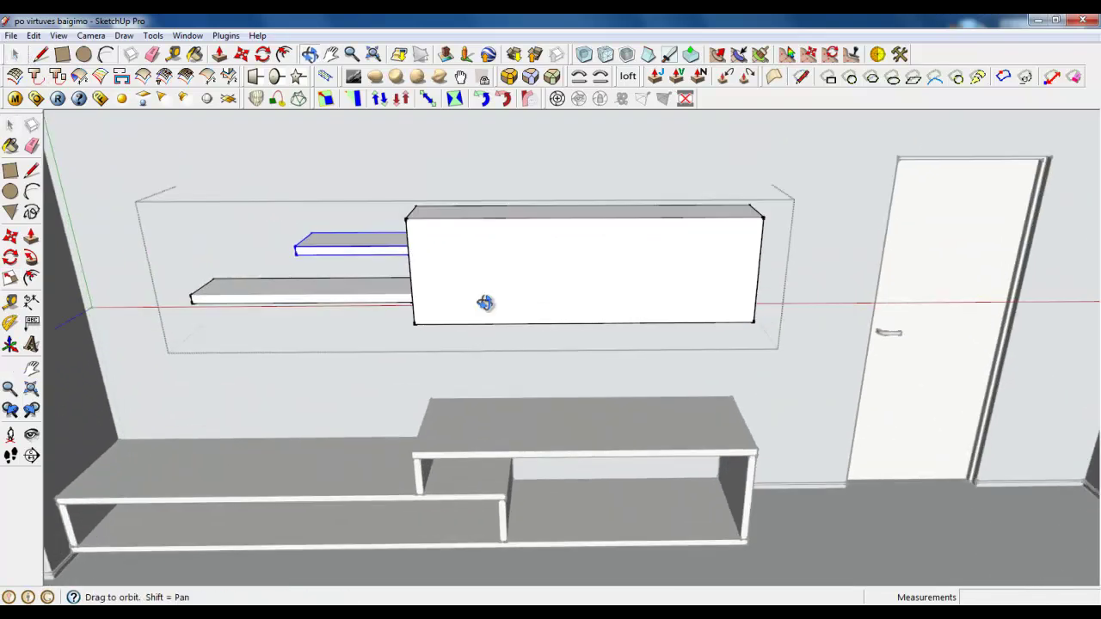
- Divide the top front edge of the wall cabinet into 3 equal segments
middle_drag(607, 229, 588, 183)
scroll(516, 284, up, 1)
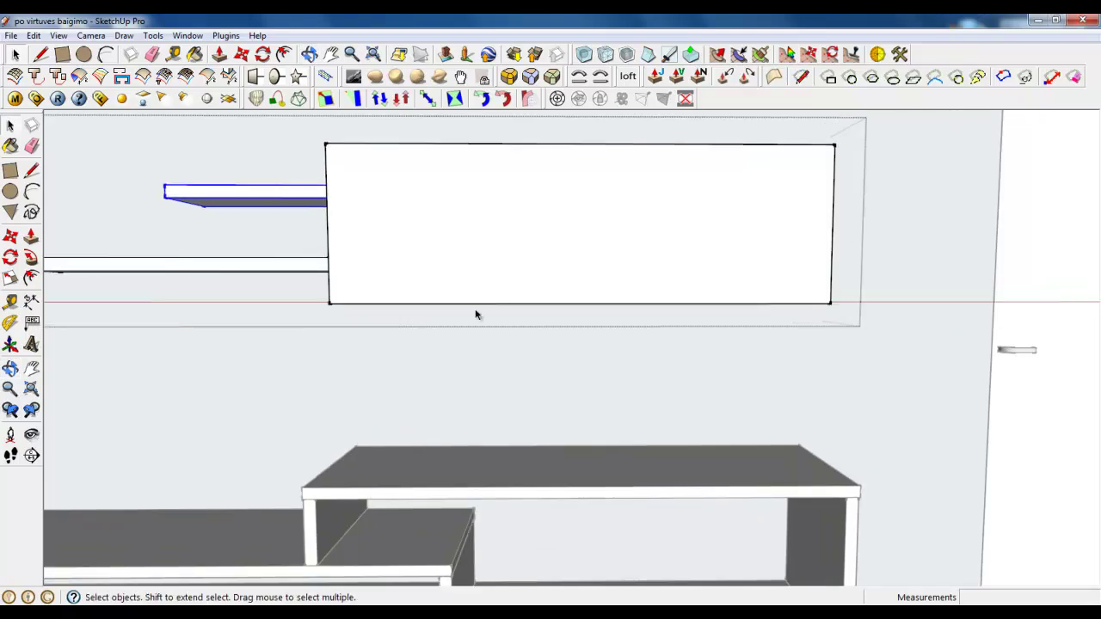
click(447, 218)
scroll(381, 233, up, 3)
mouse_move(381, 233)
middle_down()
mouse_move(585, 280)
mouse_move(381, 243)
middle_up()
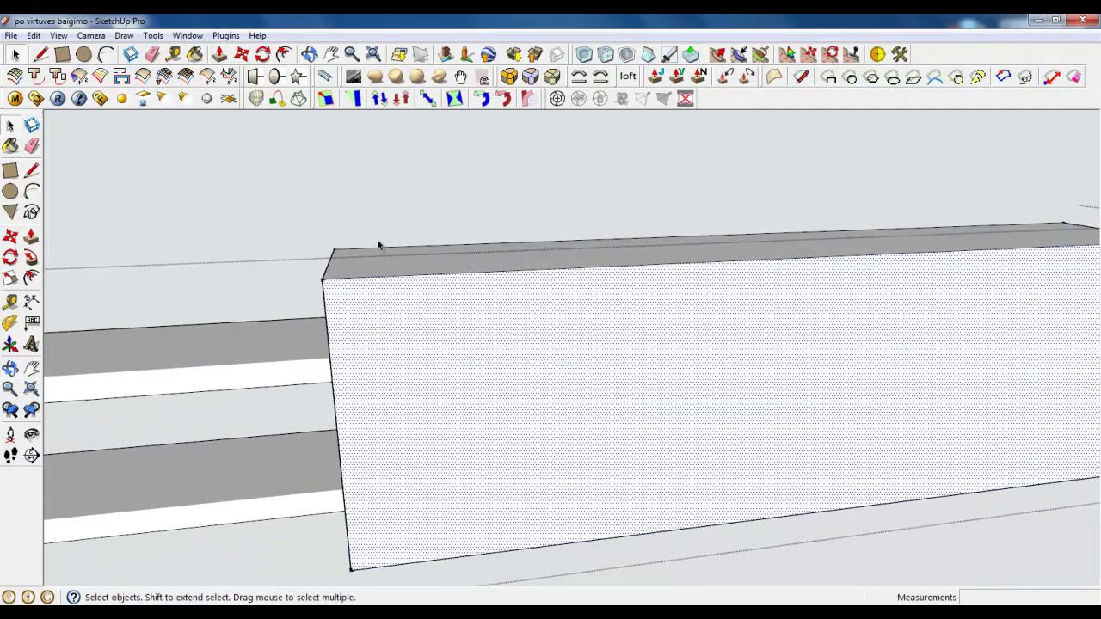
scroll(381, 244, down, 3)
right_click(494, 266)
click(524, 364)
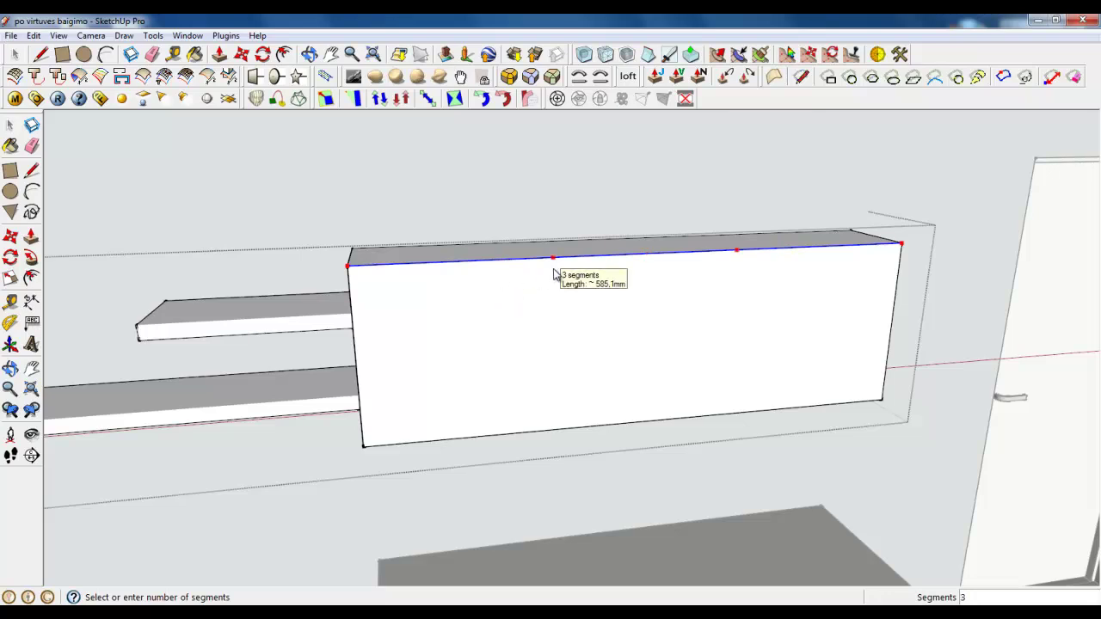
click(553, 274)
- Draw two vertical lines from the division points to the cabinet's lower front edge, splitting the front into three doors
click(41, 54)
click(554, 255)
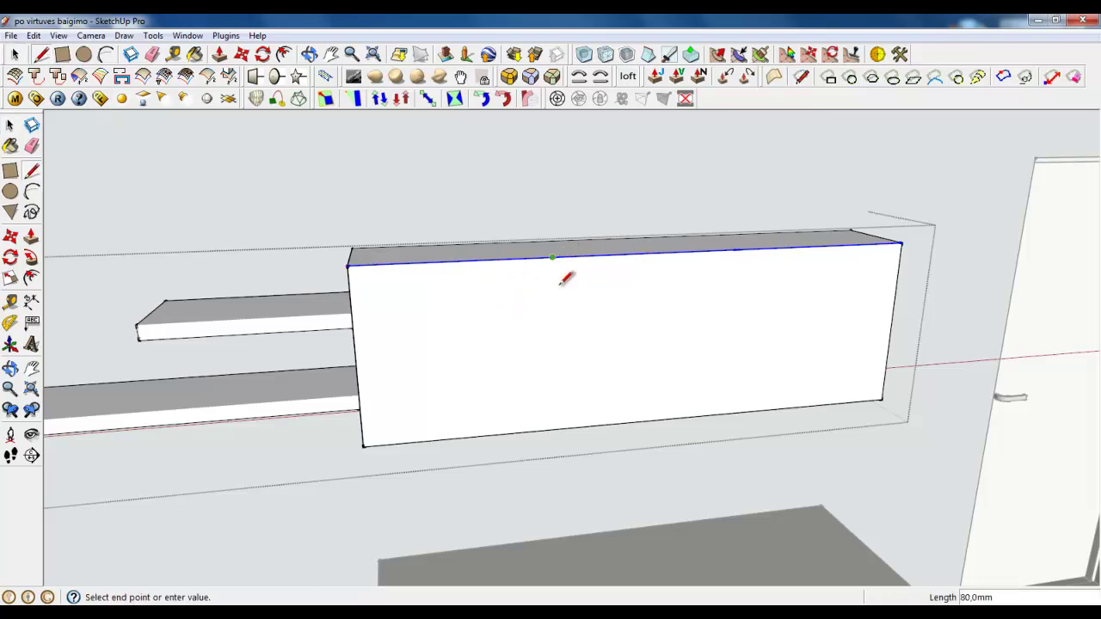
click(556, 429)
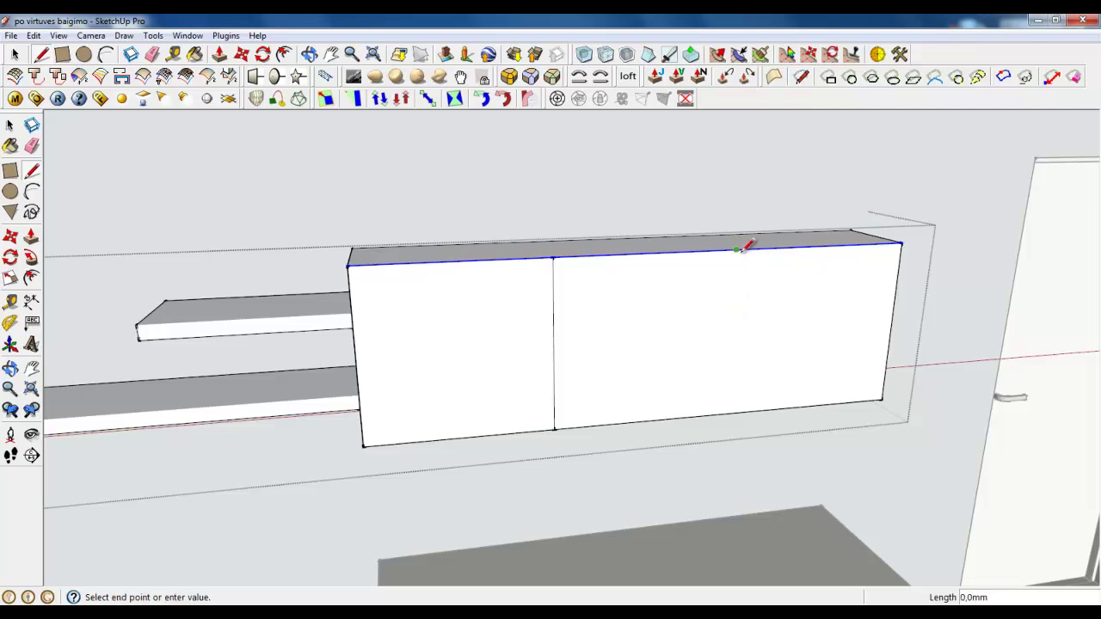
click(727, 413)
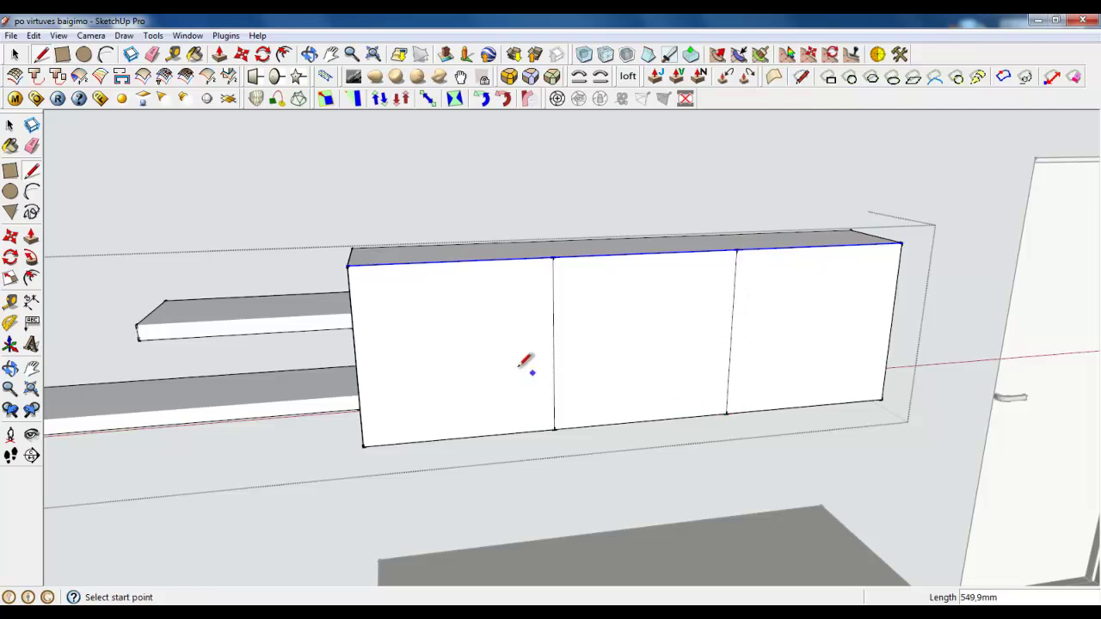
- Offset the outline of each of the three cabinet door faces inward by 3 mm
click(277, 76)
scroll(364, 221, up, 2)
click(392, 271)
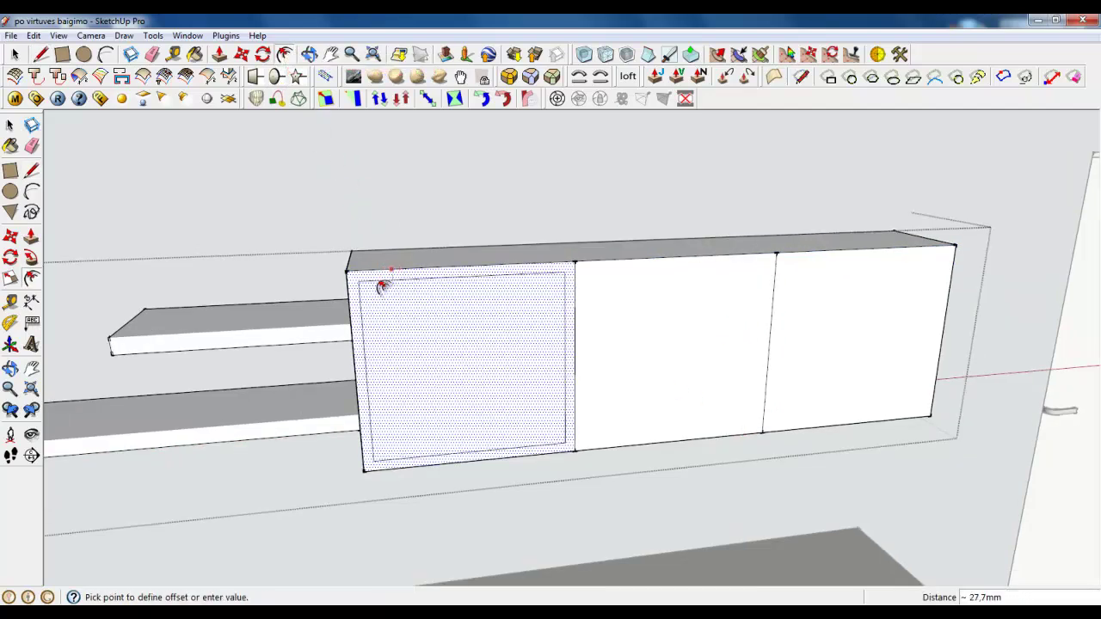
text(3)
key(Return)
click(707, 258)
text(3)
key(Return)
click(808, 254)
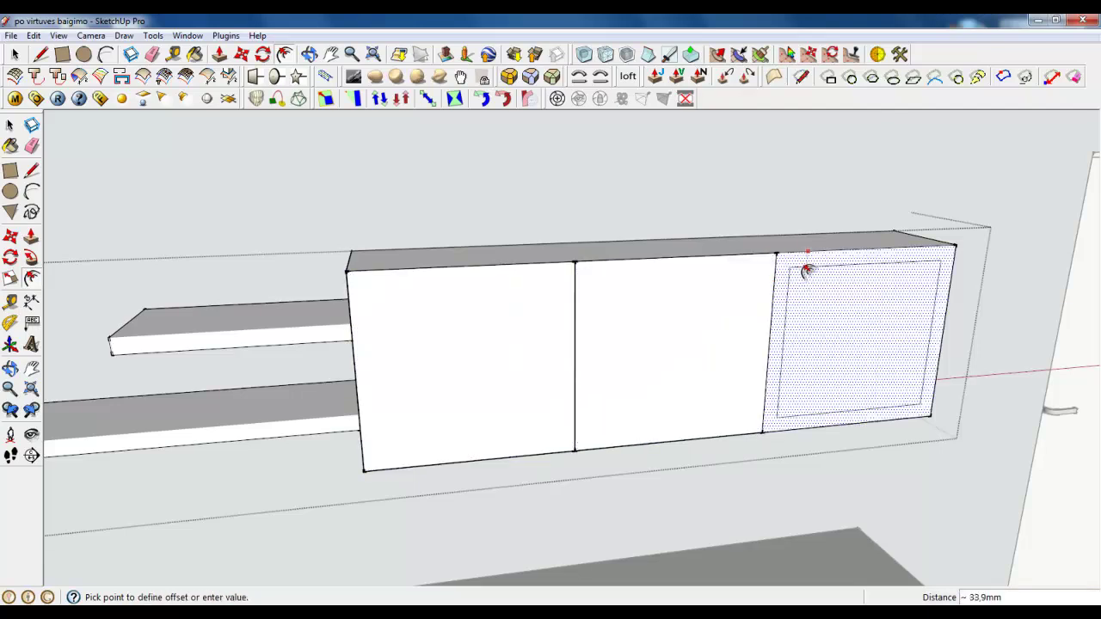
text(3)
key(Return)
scroll(435, 299, up, 2)
middle_drag(381, 293, 587, 327)
key(p)
click(381, 301)
key(ctrl+z)
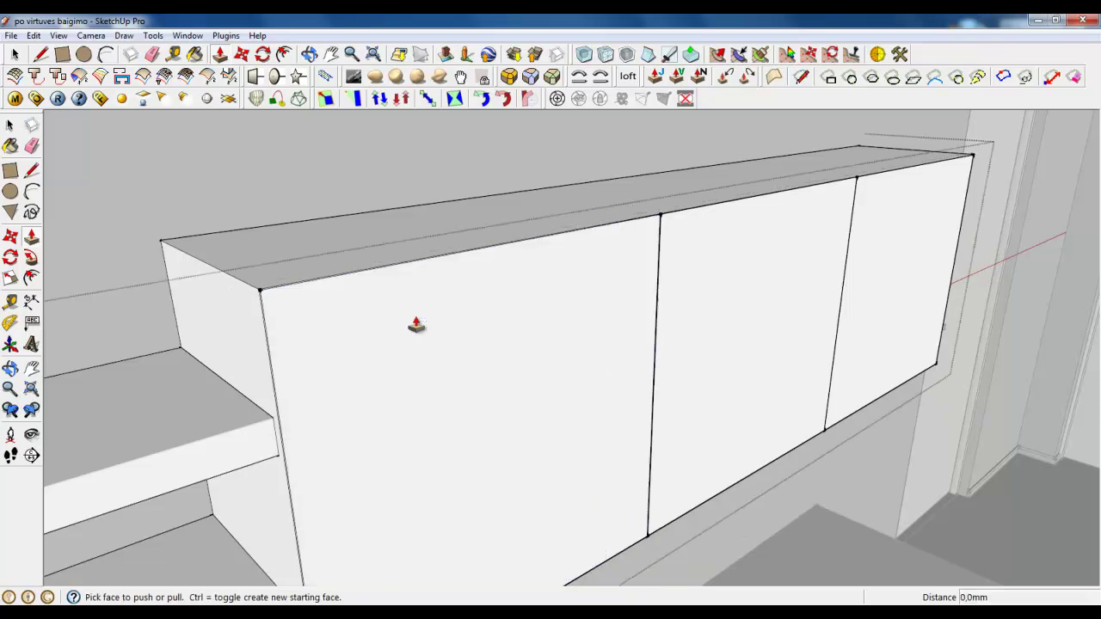
- Group the three inset door faces of the wall cabinet and open the group for editing
key(space)
click(605, 378)
ctrl+click(731, 353)
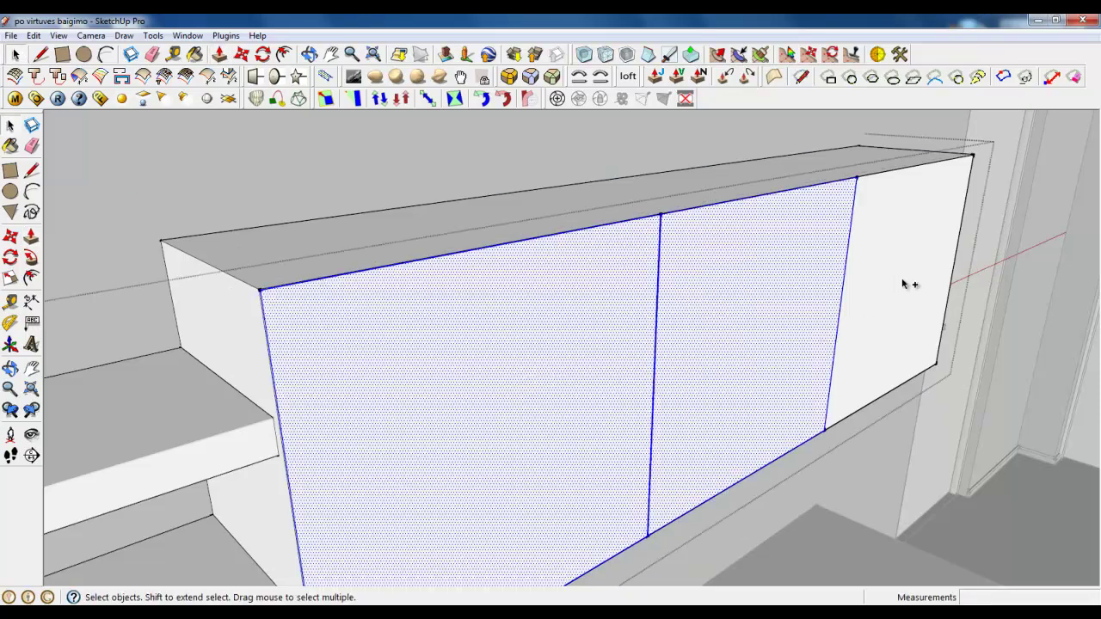
ctrl+click(860, 307)
right_click(741, 263)
click(783, 383)
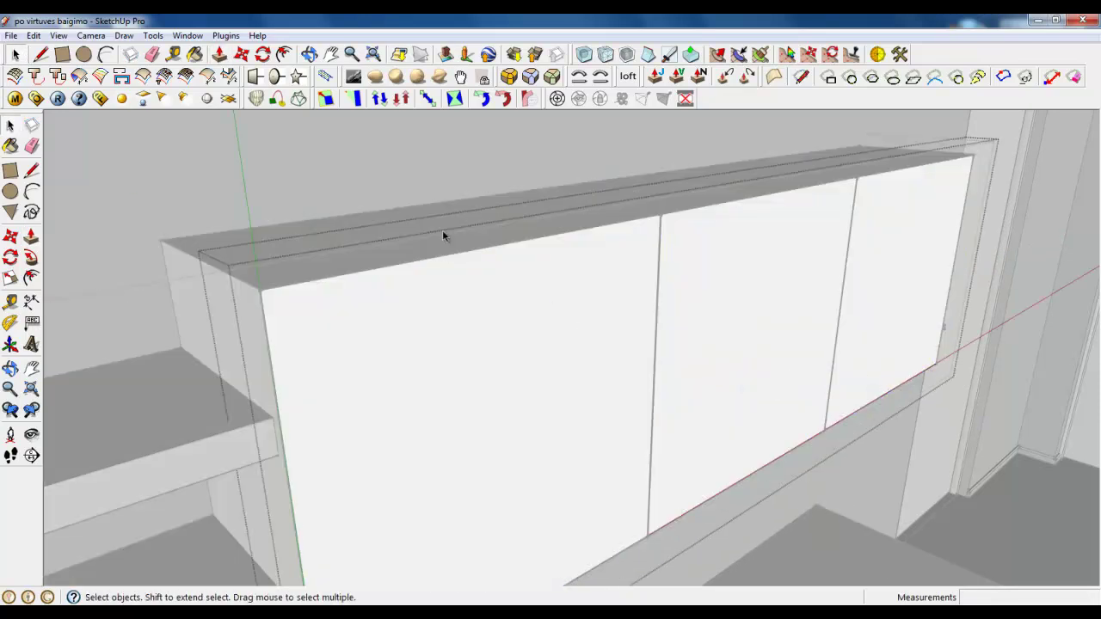
- Extrude each of the three cabinet door faces outward 16 mm
key(p)
click(495, 365)
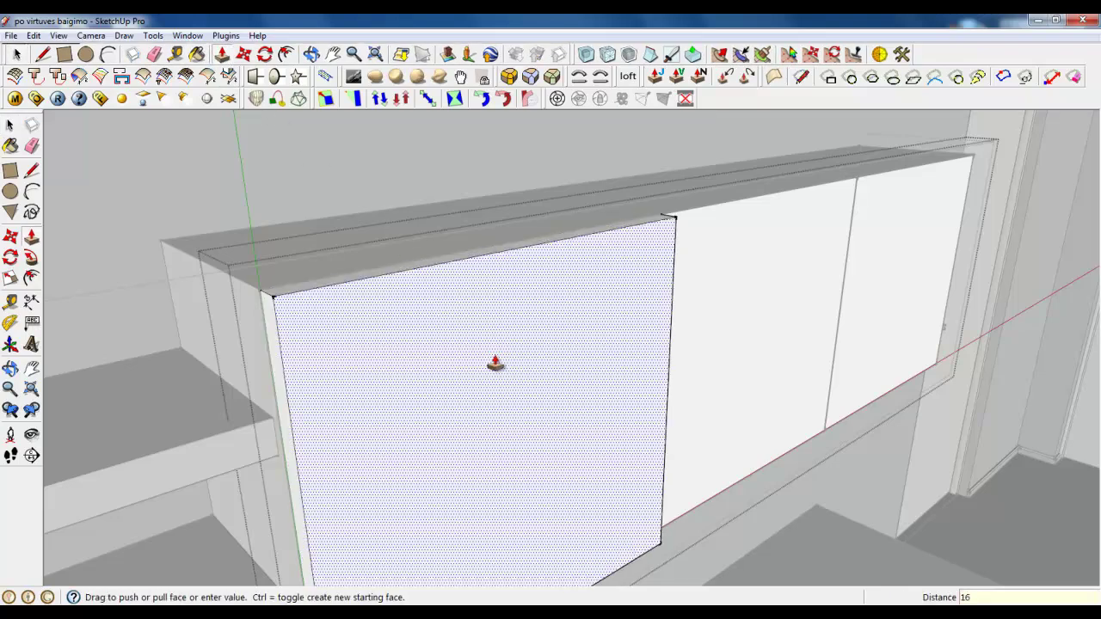
key(Return)
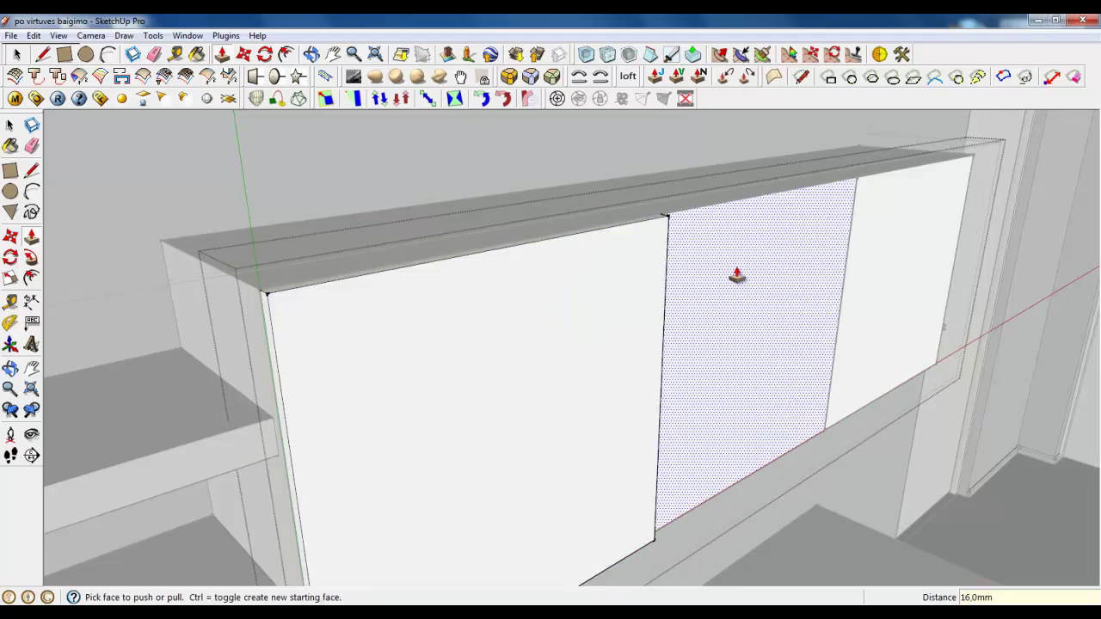
click(733, 260)
click(636, 267)
click(916, 217)
click(818, 234)
- Round the front edges of all three doors with Round Corner at a 3.6 mm offset and 6 segments, and close the door group
click(16, 54)
click(585, 352)
ctrl+click(739, 313)
ctrl+click(894, 268)
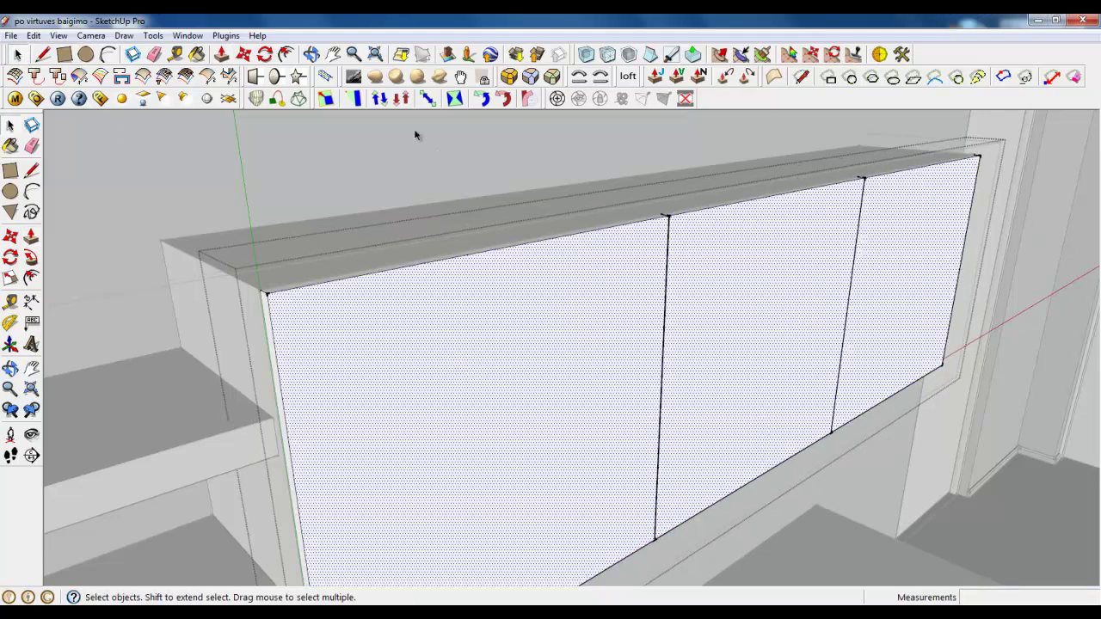
click(503, 97)
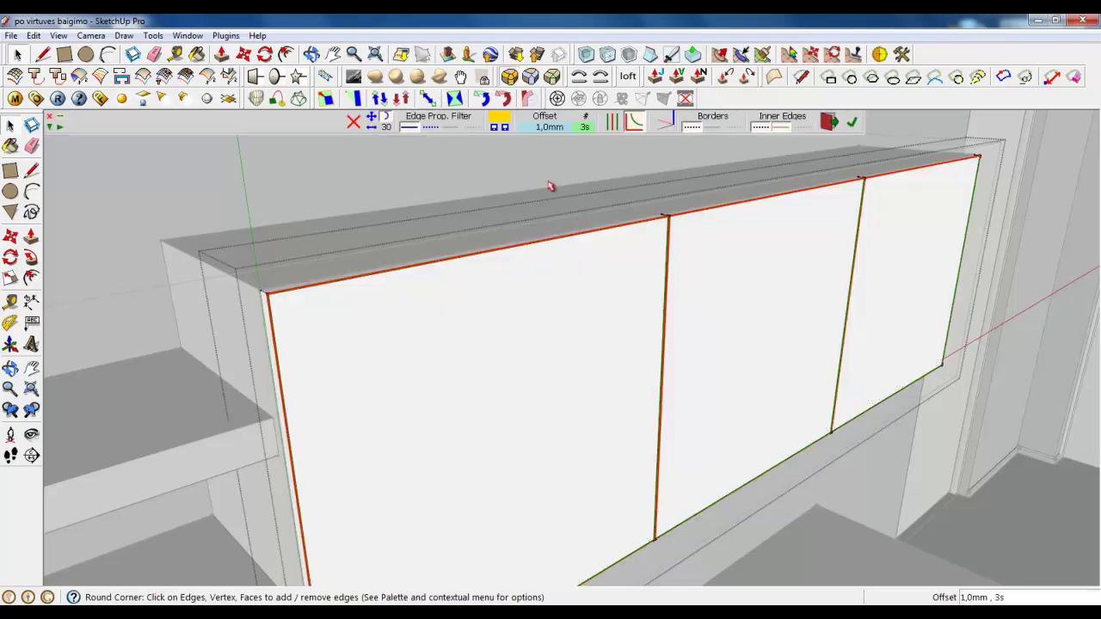
click(548, 126)
click(554, 260)
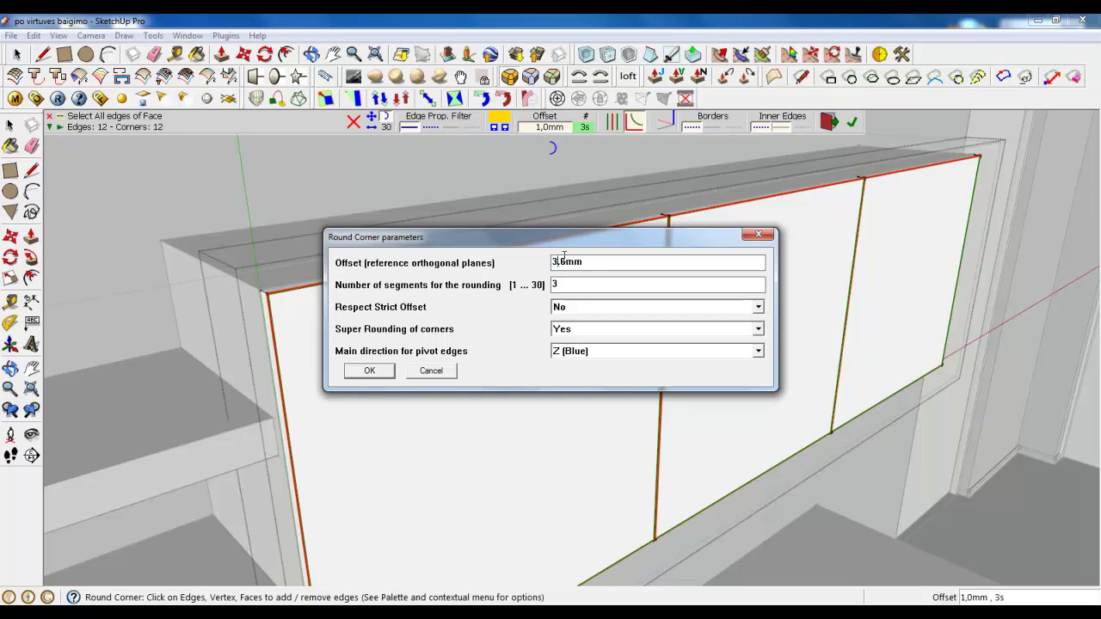
text(66)
click(370, 371)
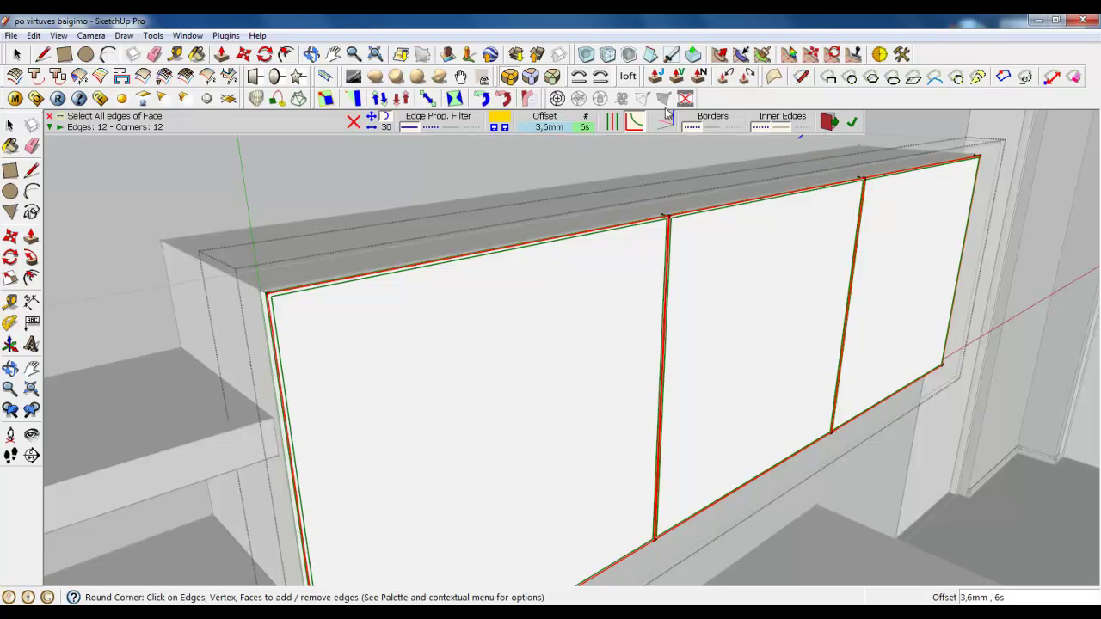
click(851, 121)
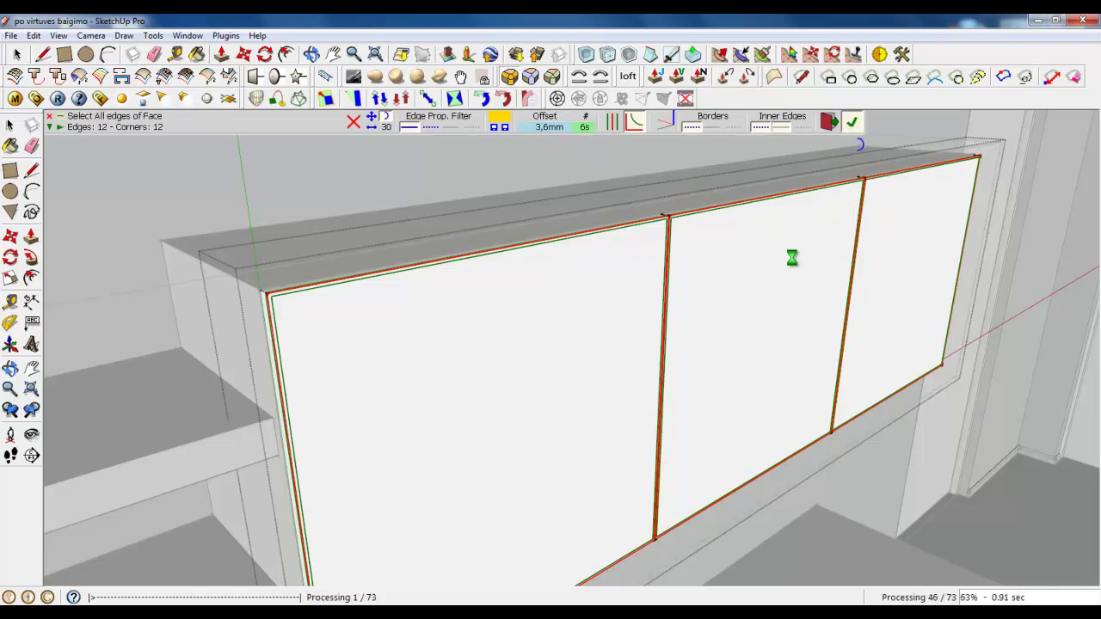
click(17, 54)
scroll(478, 250, down, 3)
middle_drag(584, 290, 507, 318)
right_click(421, 172)
click(442, 180)
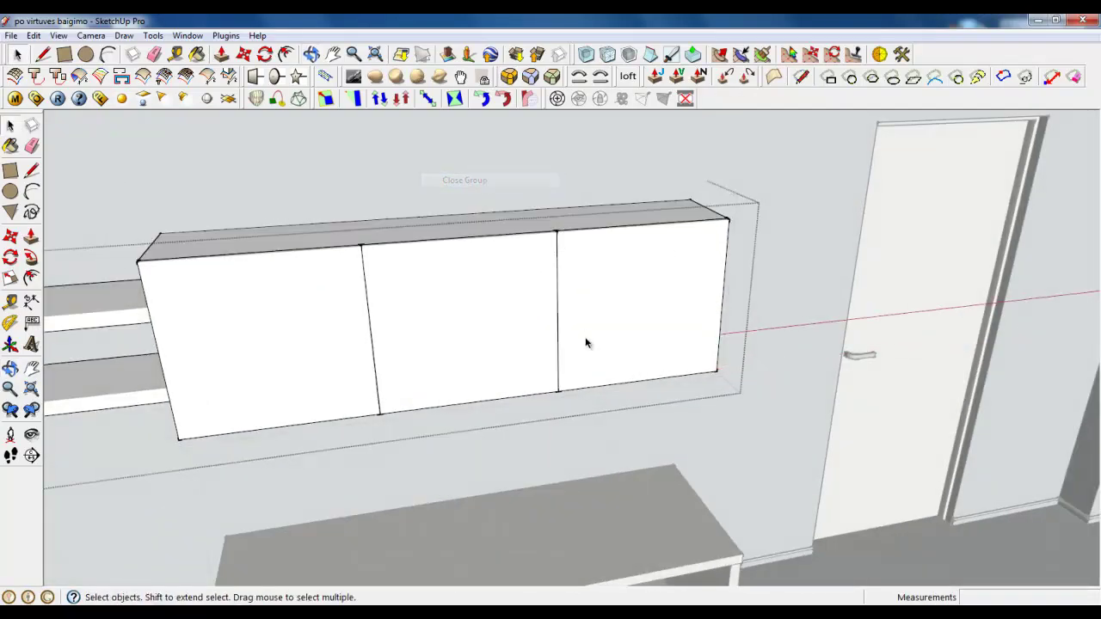
- Examine the shelf unit, the wall cabinet and the free floor area from several viewpoints around the room
scroll(581, 334, down, 4)
scroll(502, 248, down, 5)
middle_drag(590, 315, 388, 290)
scroll(434, 411, up, 3)
scroll(389, 290, up, 5)
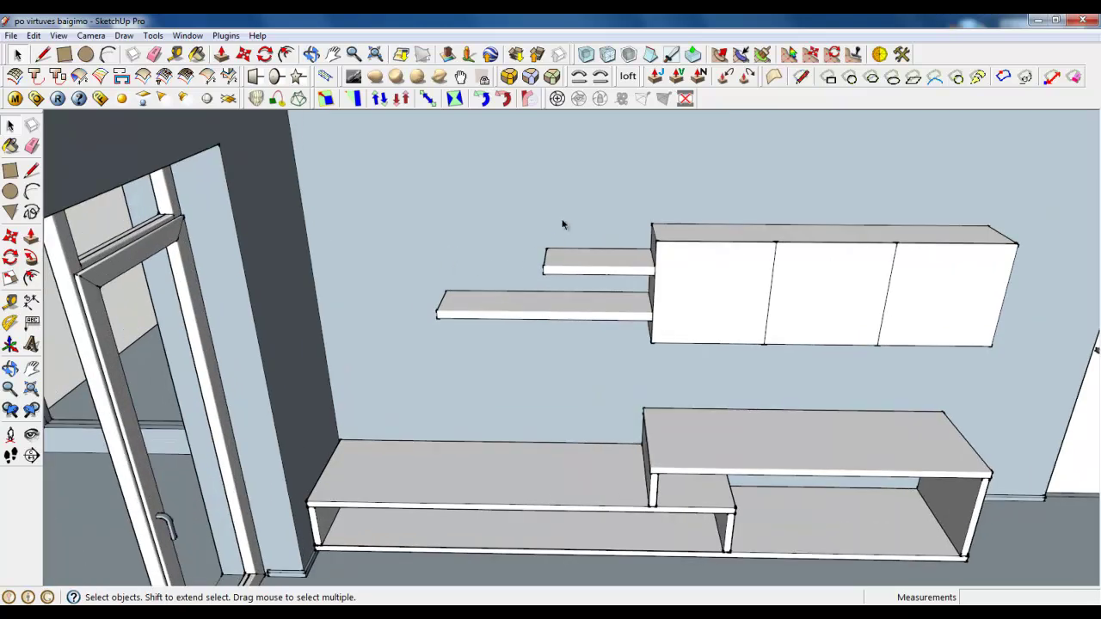
click(589, 373)
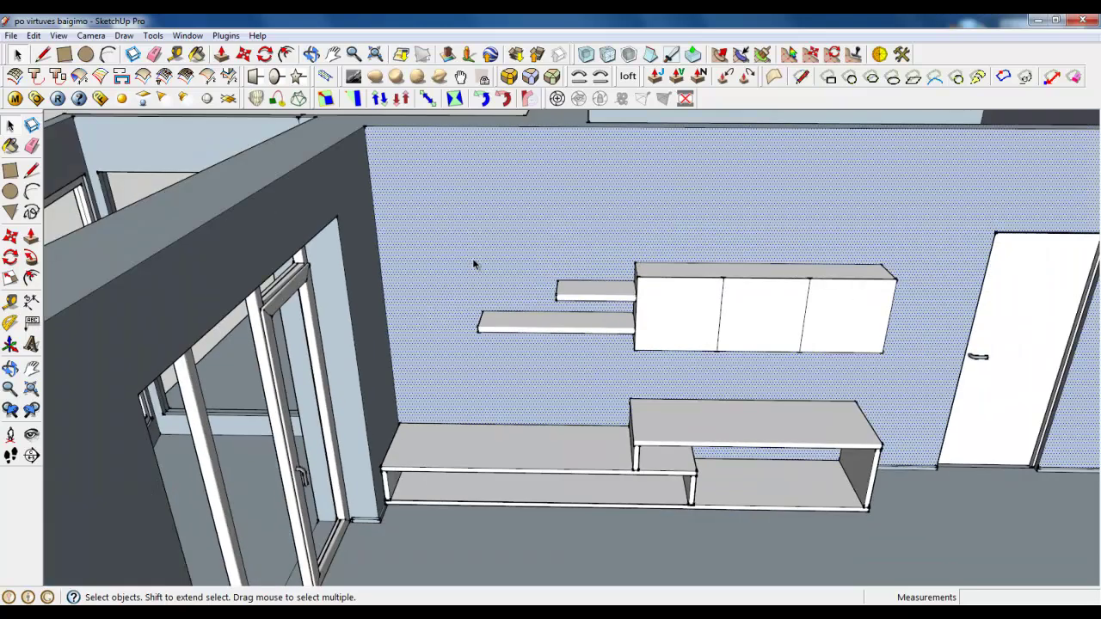
scroll(680, 321, down, 6)
middle_drag(572, 328, 453, 308)
scroll(470, 411, down, 5)
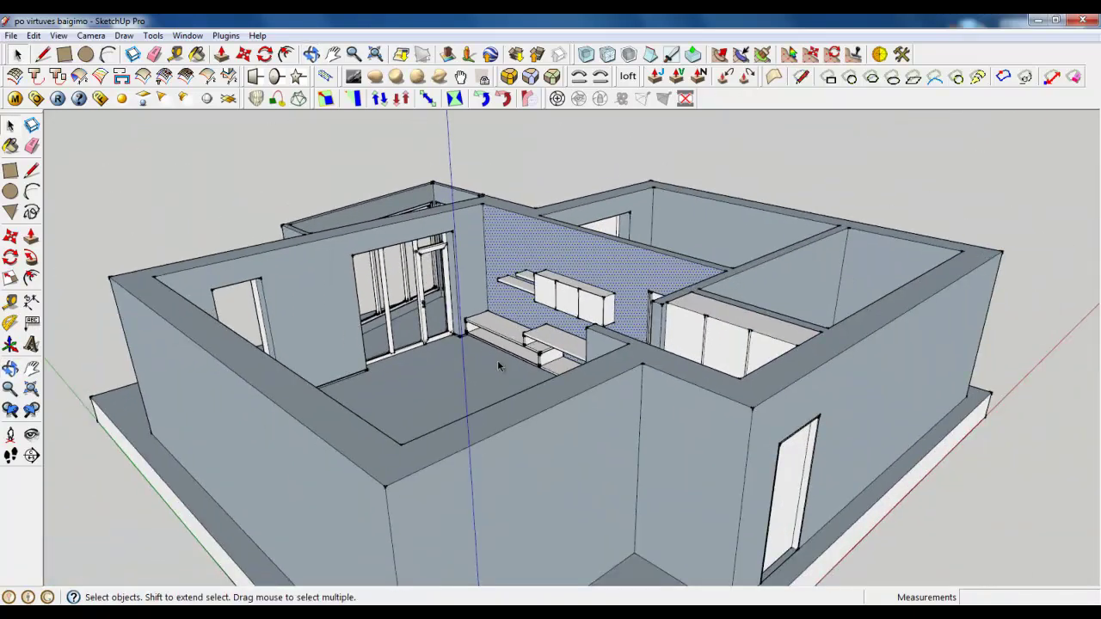
scroll(507, 397, up, 3)
scroll(449, 386, up, 6)
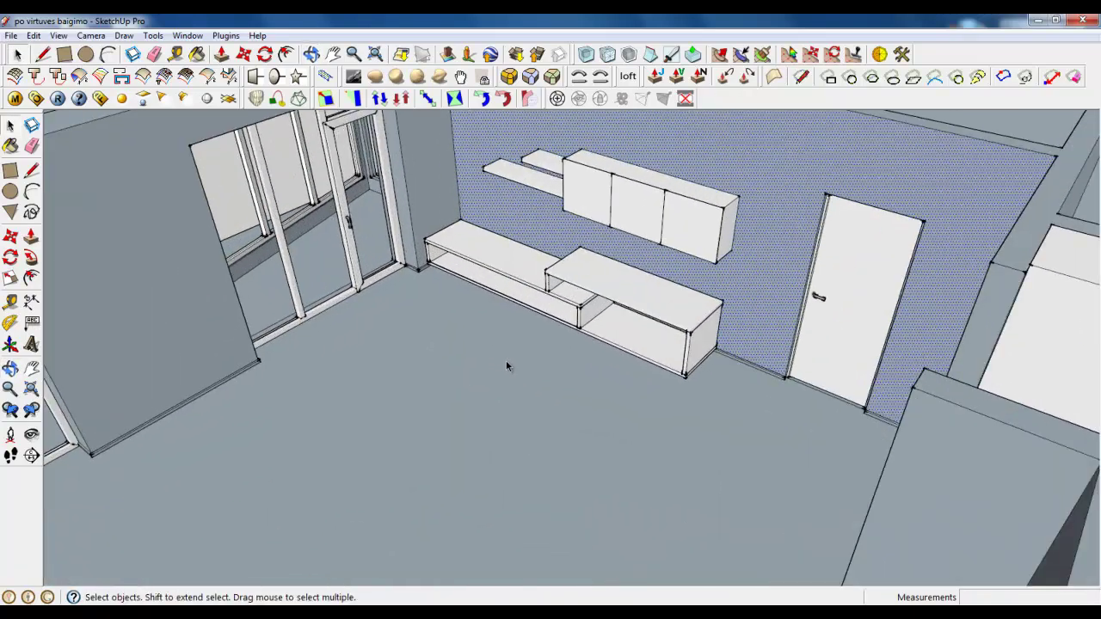
- Draw a rectangle about 1201 mm long on the floor in front of the low shelf unit
click(65, 57)
middle_drag(486, 366, 636, 404)
middle_drag(460, 323, 577, 401)
scroll(577, 401, up, 3)
click(446, 331)
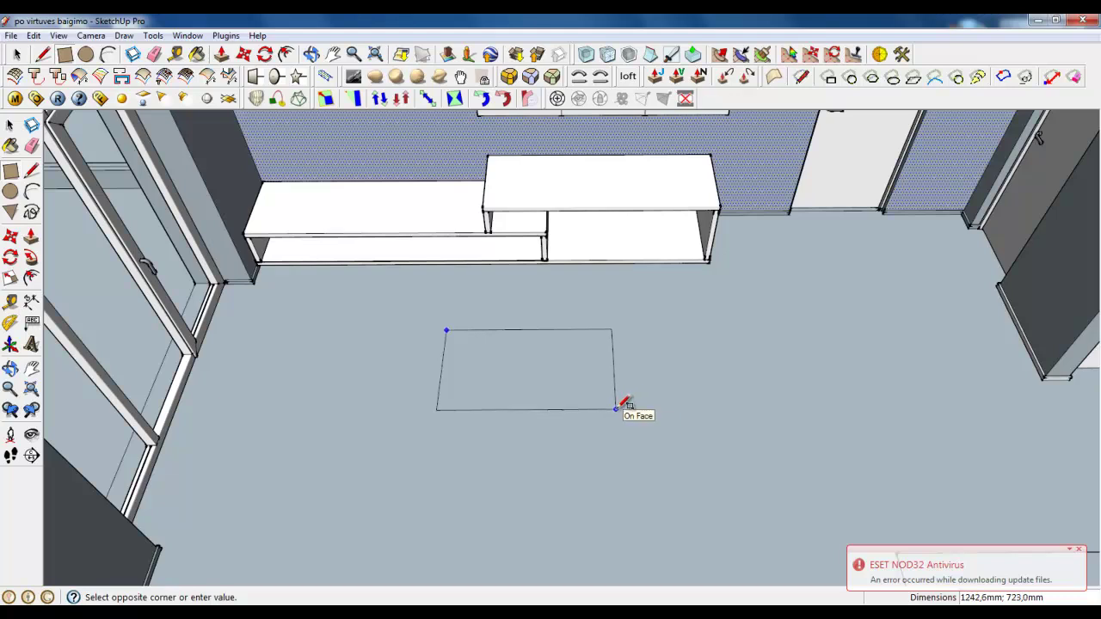
click(612, 408)
- Measure the floor rectangle's long and short edges with the Line tool
scroll(545, 401, up, 2)
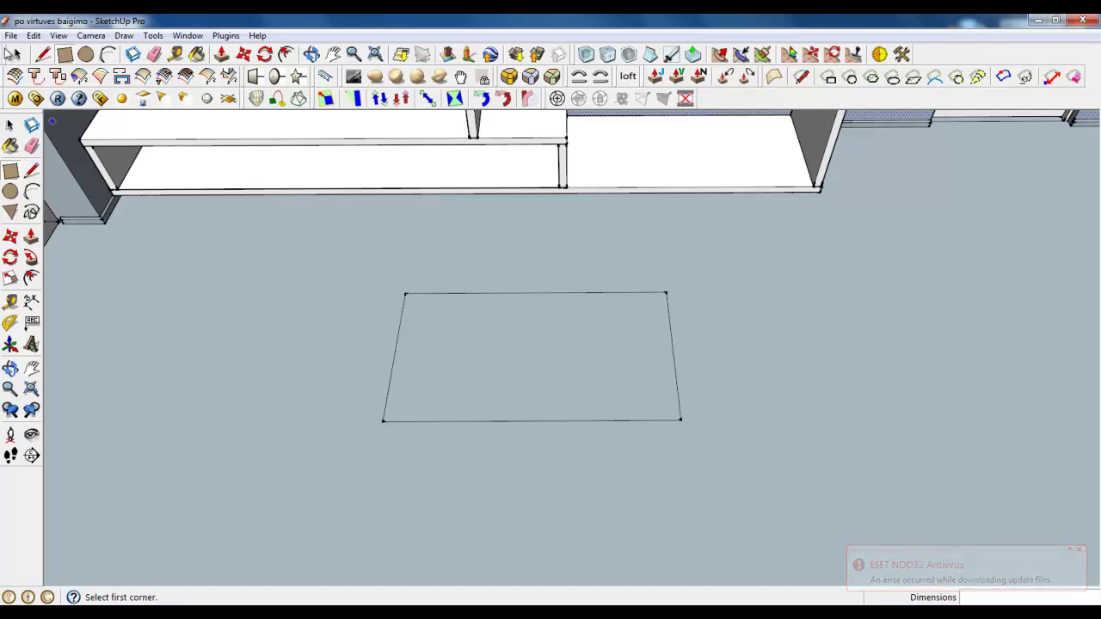
click(42, 54)
click(405, 294)
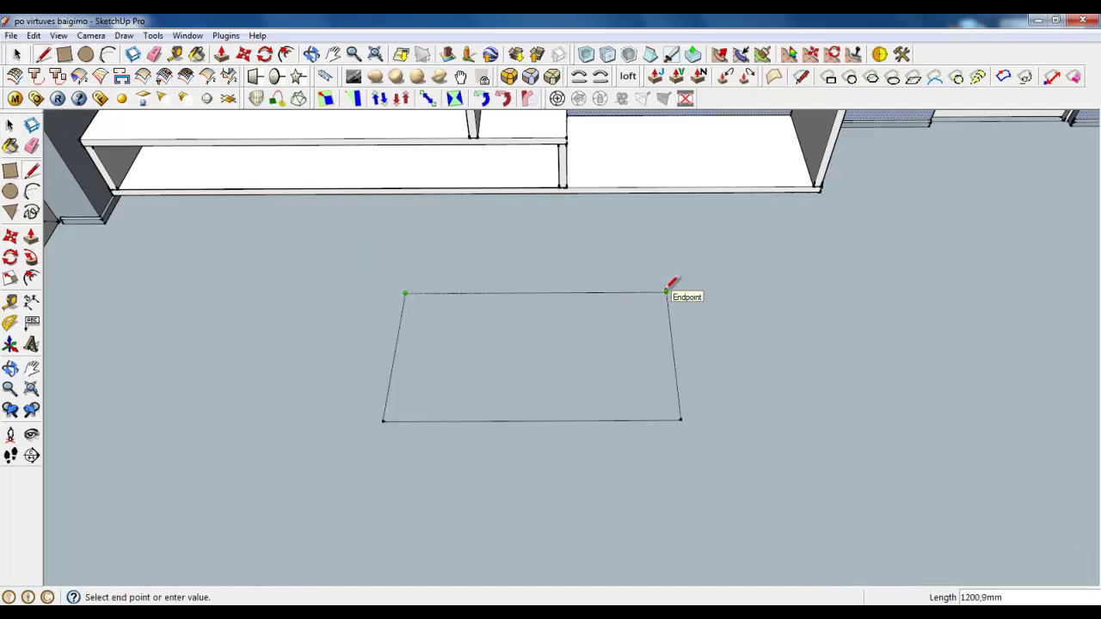
click(384, 420)
- Make the floor rectangle's face and edges into a group
click(17, 55)
click(491, 323)
right_click(495, 331)
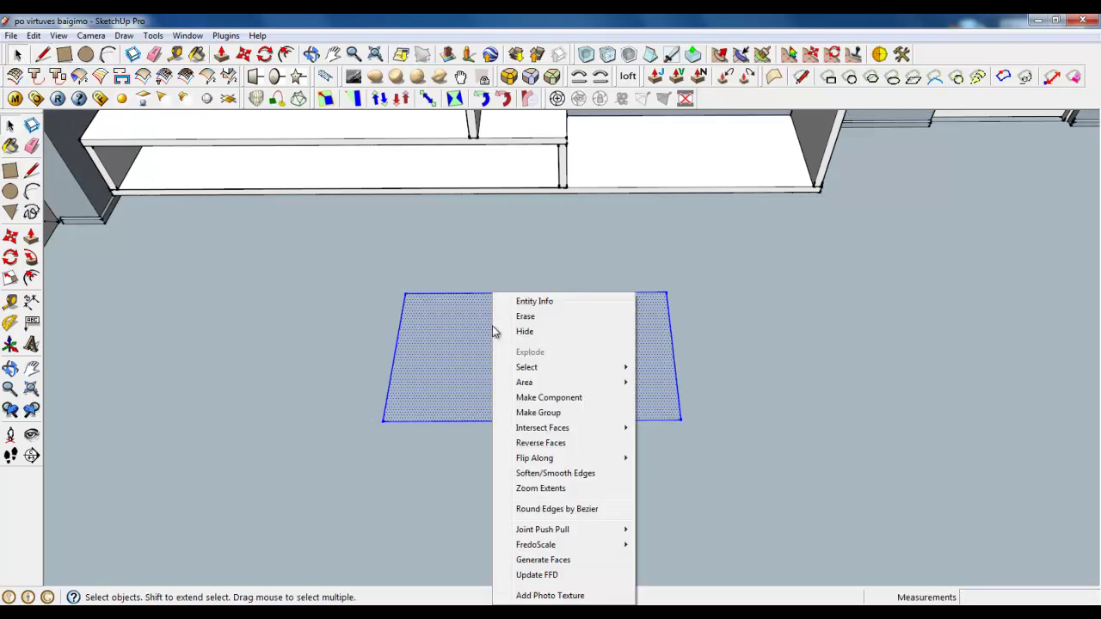
click(538, 413)
- Open the floor rectangle's group and extrude its face upward 350 mm into a box
middle_drag(535, 414, 326, 351)
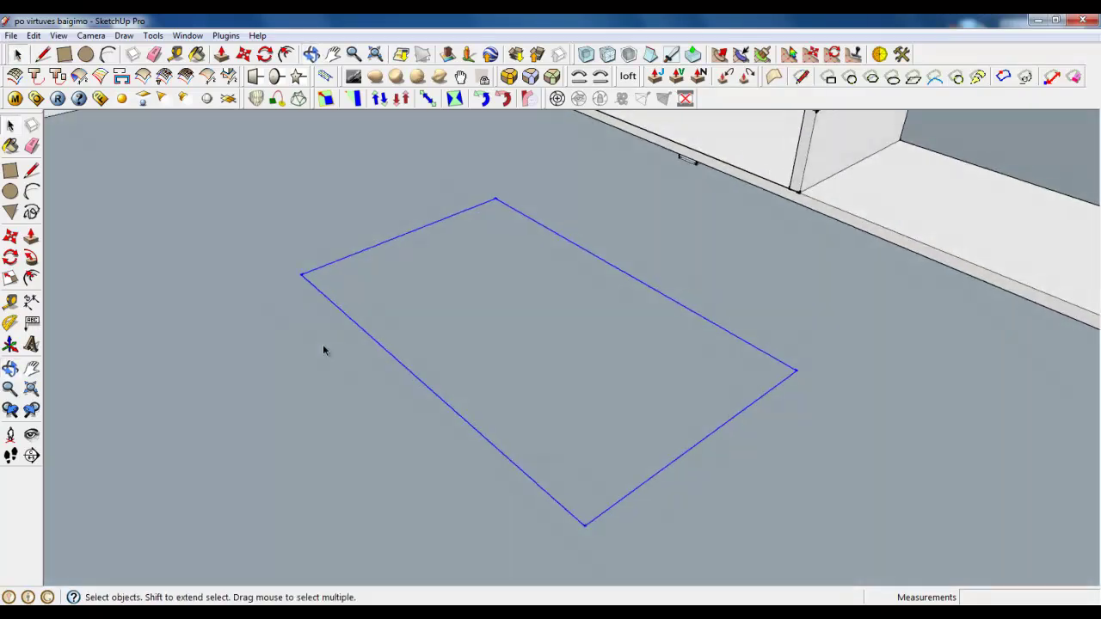
double_click(432, 354)
click(222, 54)
scroll(571, 508, down, 2)
drag(568, 480, 561, 379)
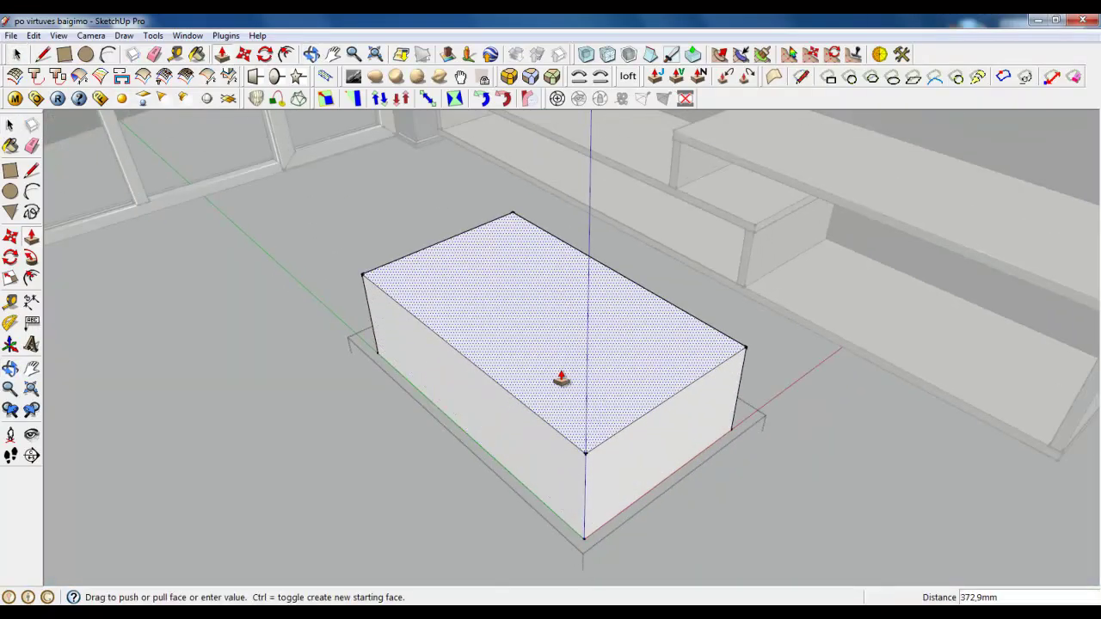
key(Return)
middle_drag(576, 413, 467, 425)
middle_drag(486, 320, 482, 370)
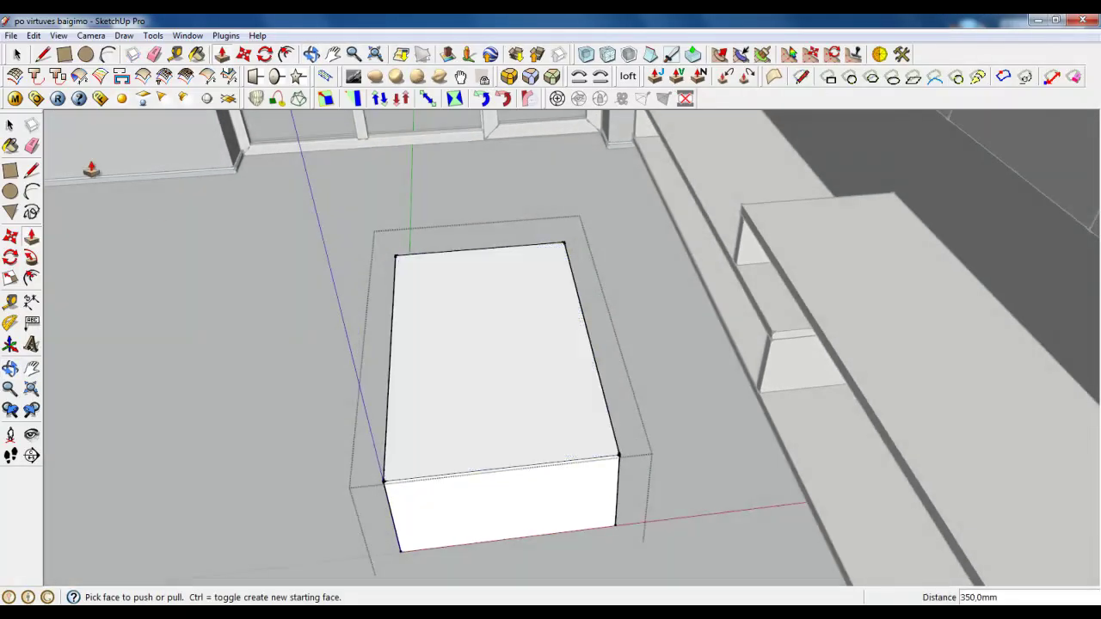
click(42, 55)
scroll(548, 349, down, 1)
scroll(465, 522, up, 3)
key(r)
click(16, 55)
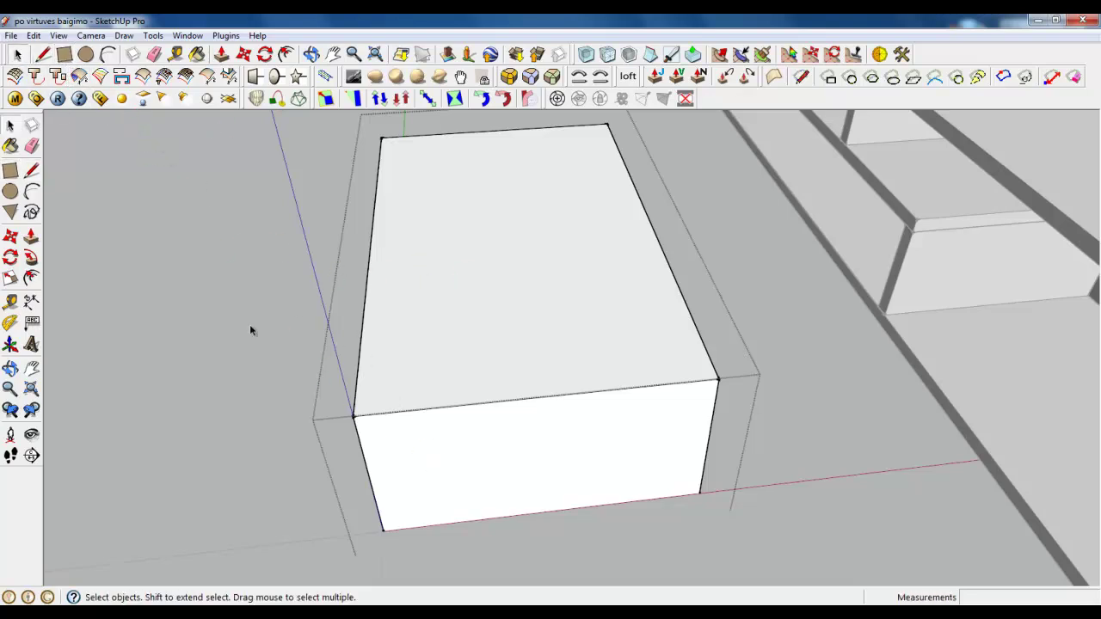
- Draw an 80 mm line segment inward from each end of the bottom edge on the box's near short side
click(43, 54)
click(384, 531)
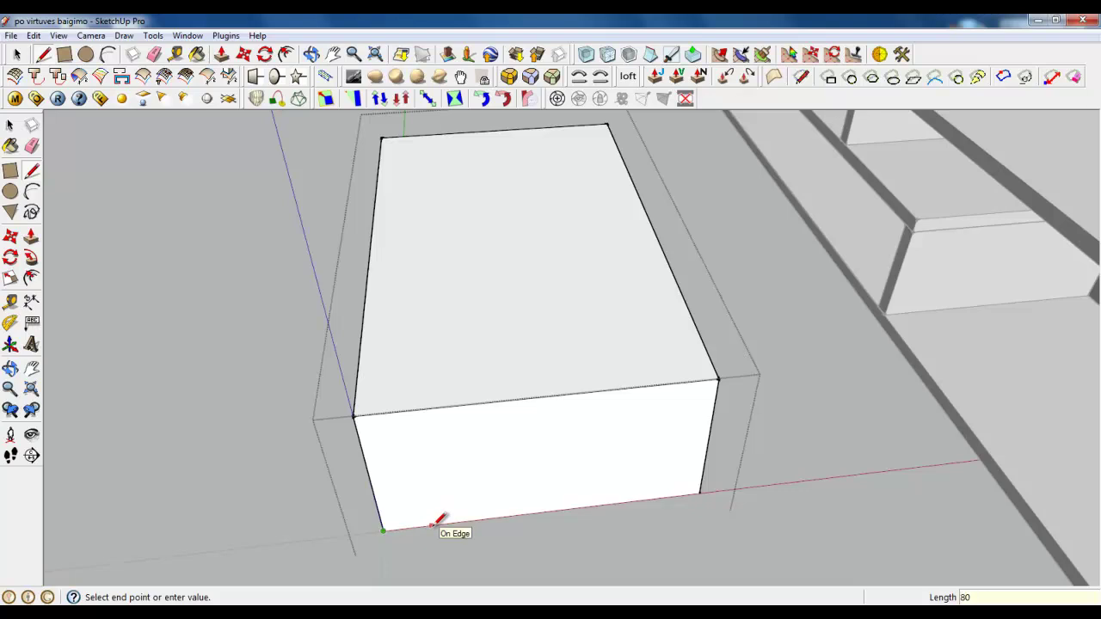
key(Return)
click(699, 491)
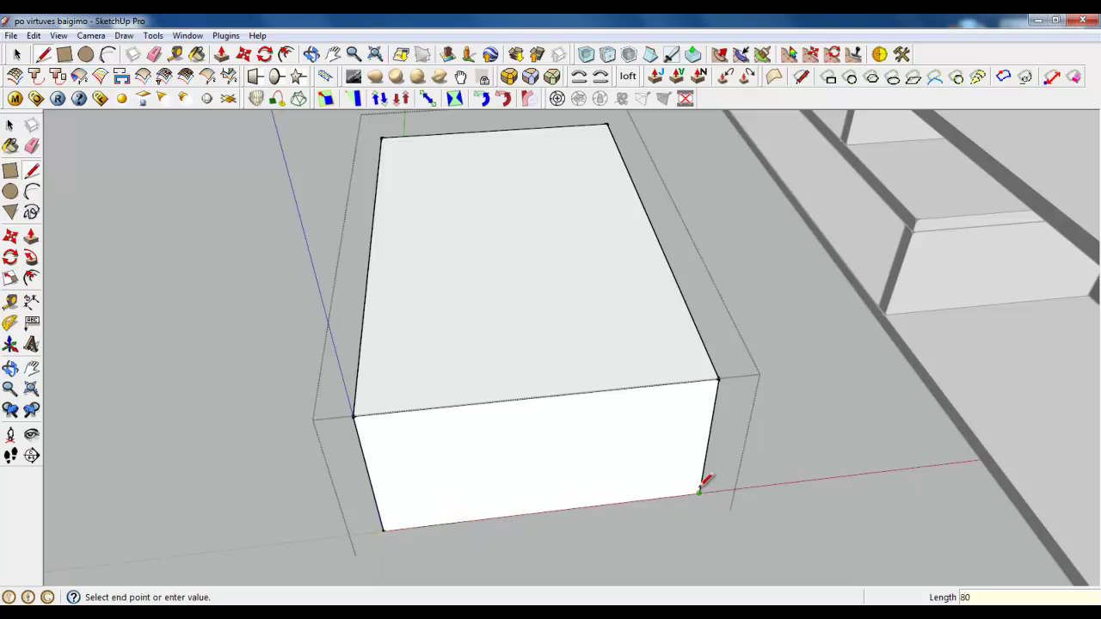
text(80)
key(Return)
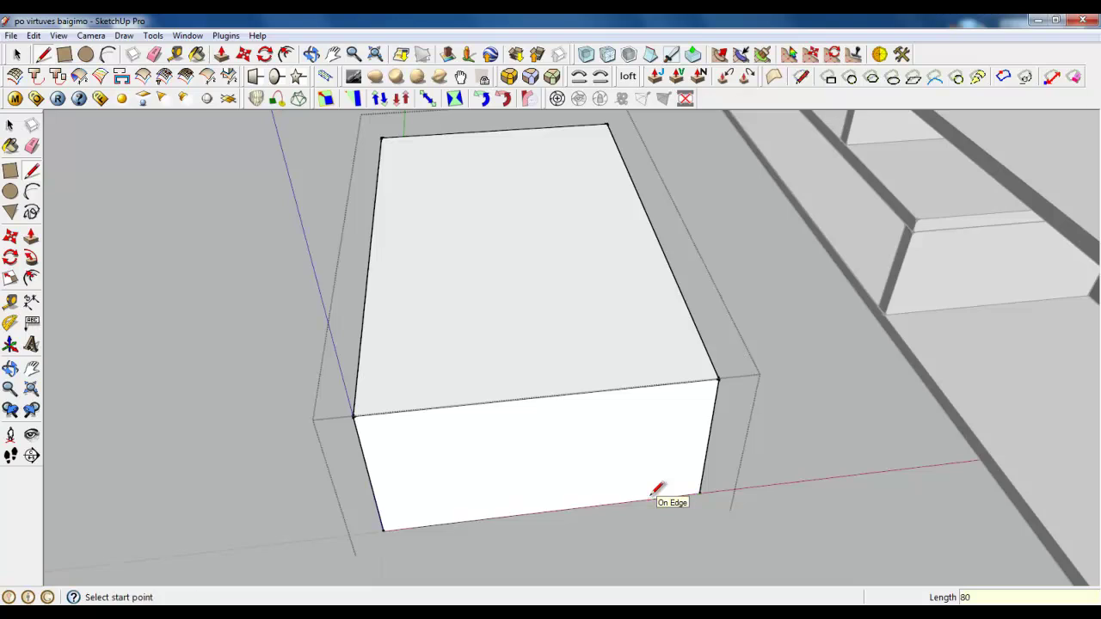
- Draw an 80 mm line segment inward from each end of the top edge on the box's far short side
click(382, 136)
click(411, 133)
click(607, 124)
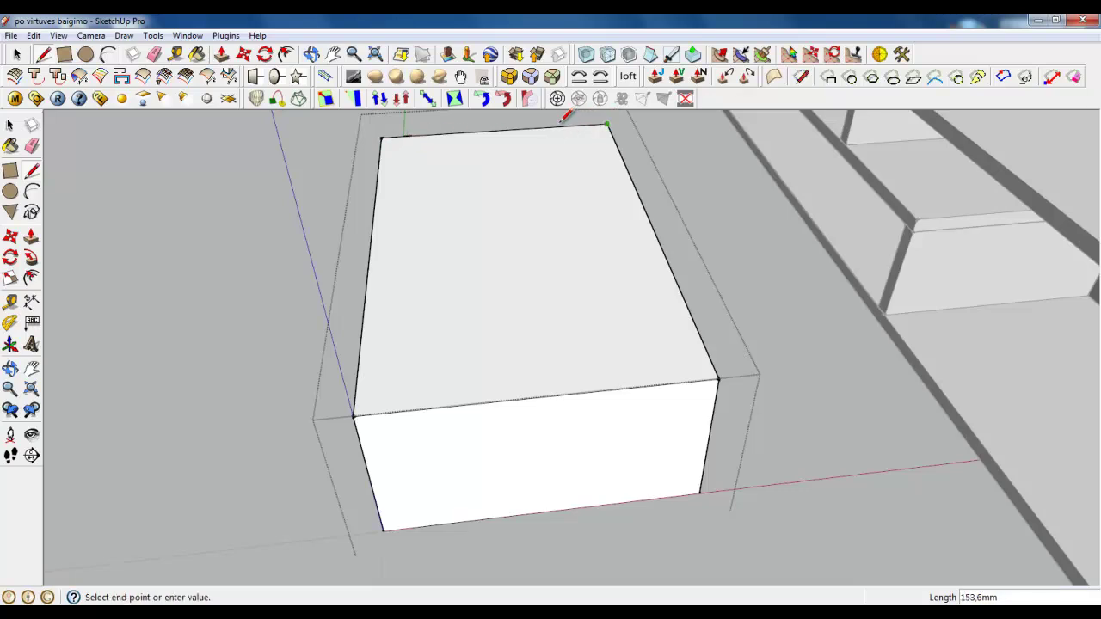
click(582, 124)
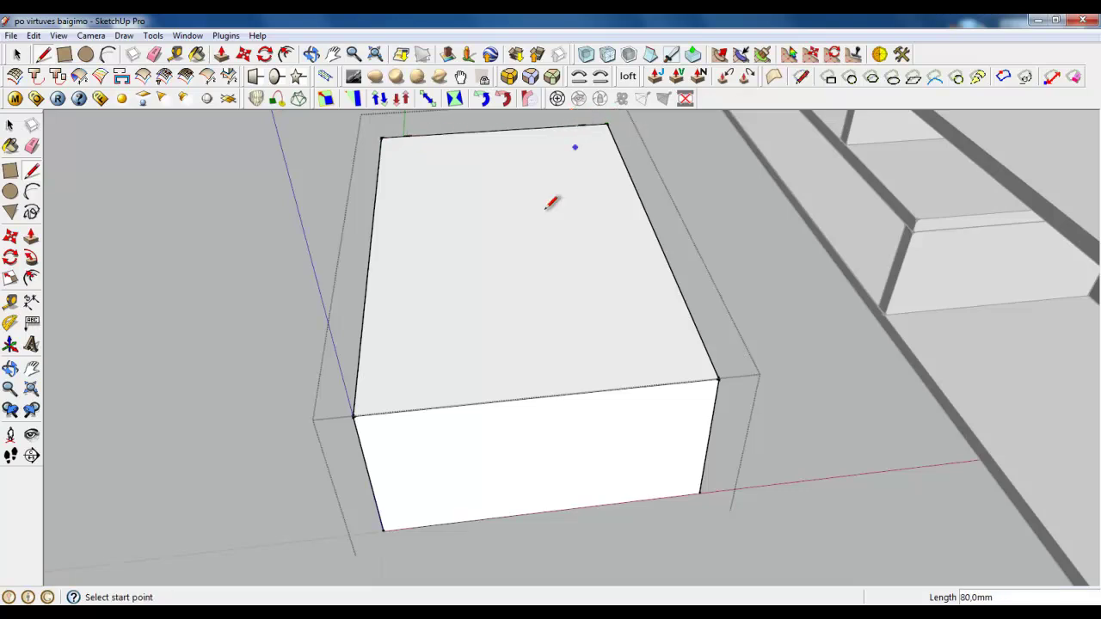
- Draw two upright rectangles lengthwise through the box, from the near bottom 80 mm marks to the matching far top marks
click(66, 56)
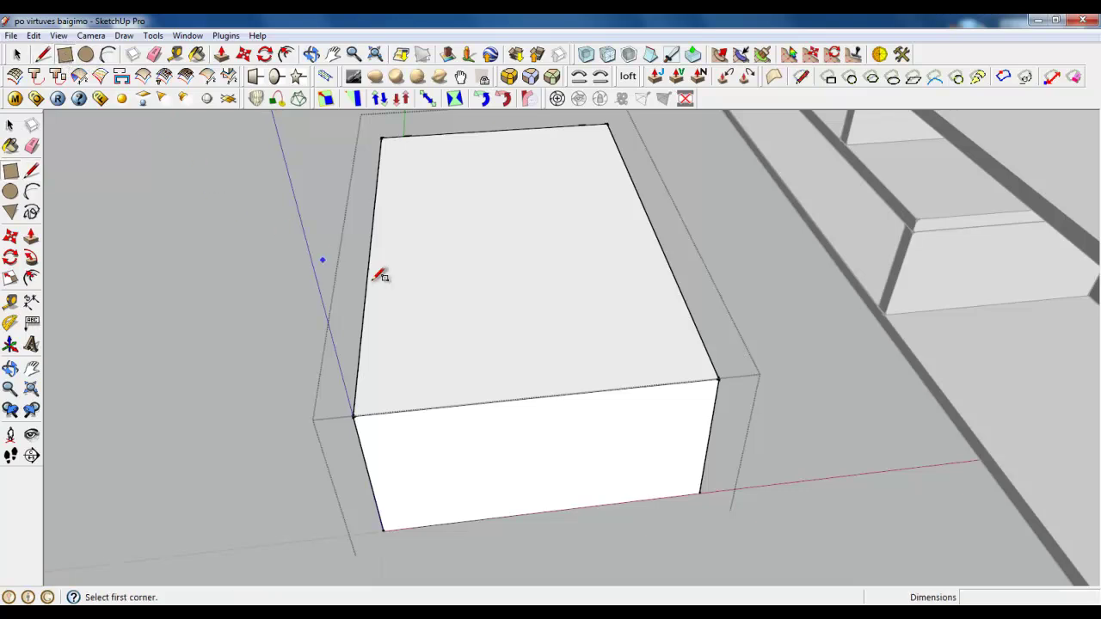
click(667, 497)
click(586, 125)
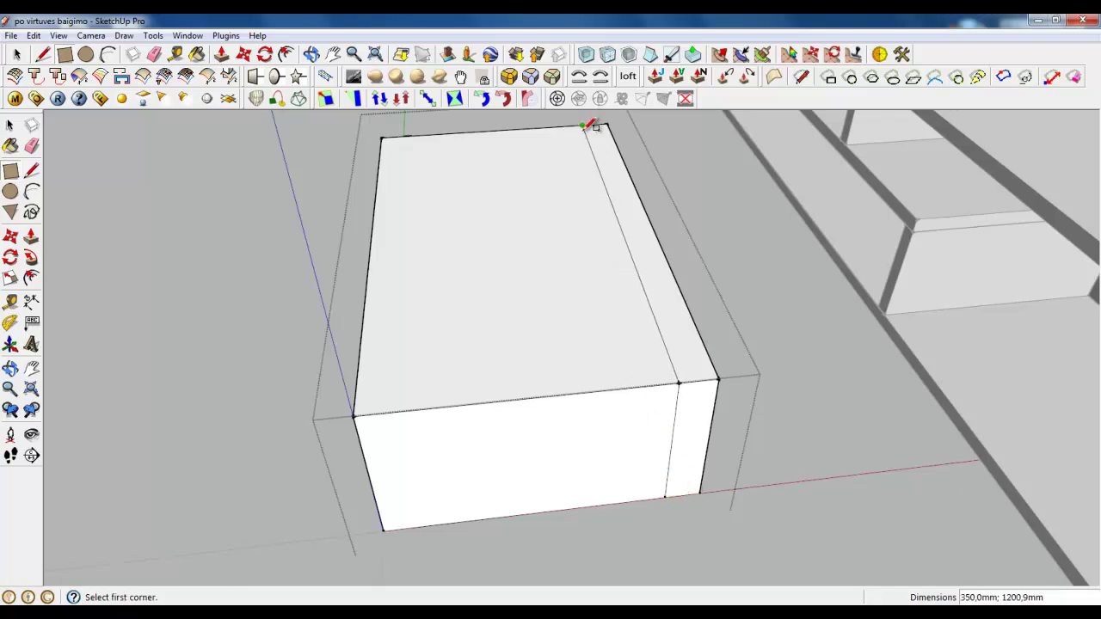
click(421, 526)
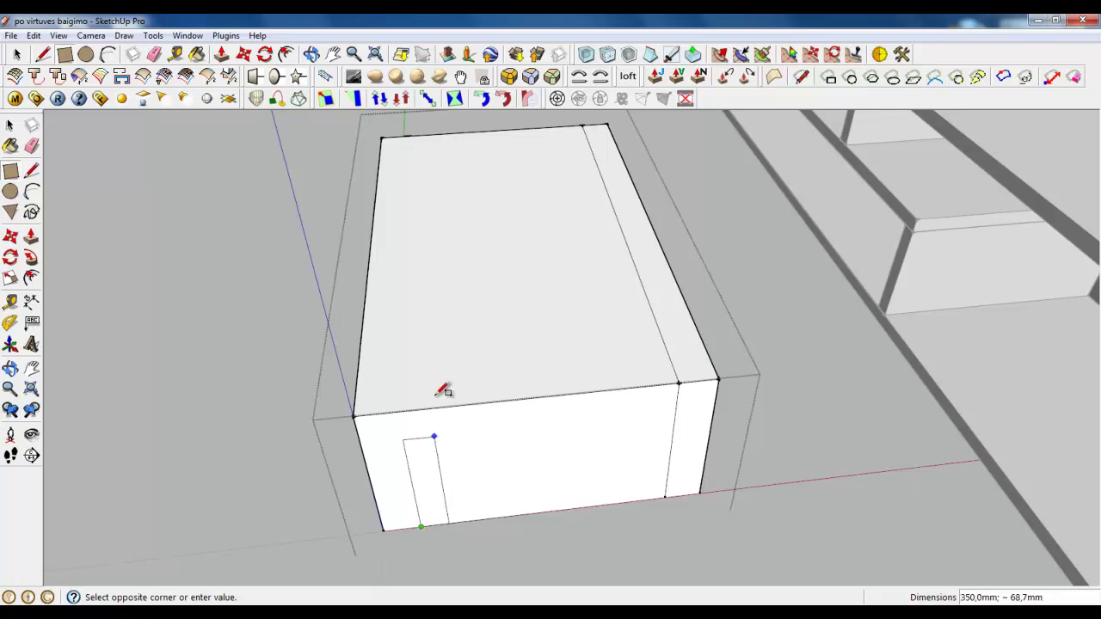
click(411, 135)
middle_drag(447, 401, 290, 160)
- Mark the top's thickness down one inner leg edge of the near short face and draw a line across to the other leg
click(222, 55)
key(l)
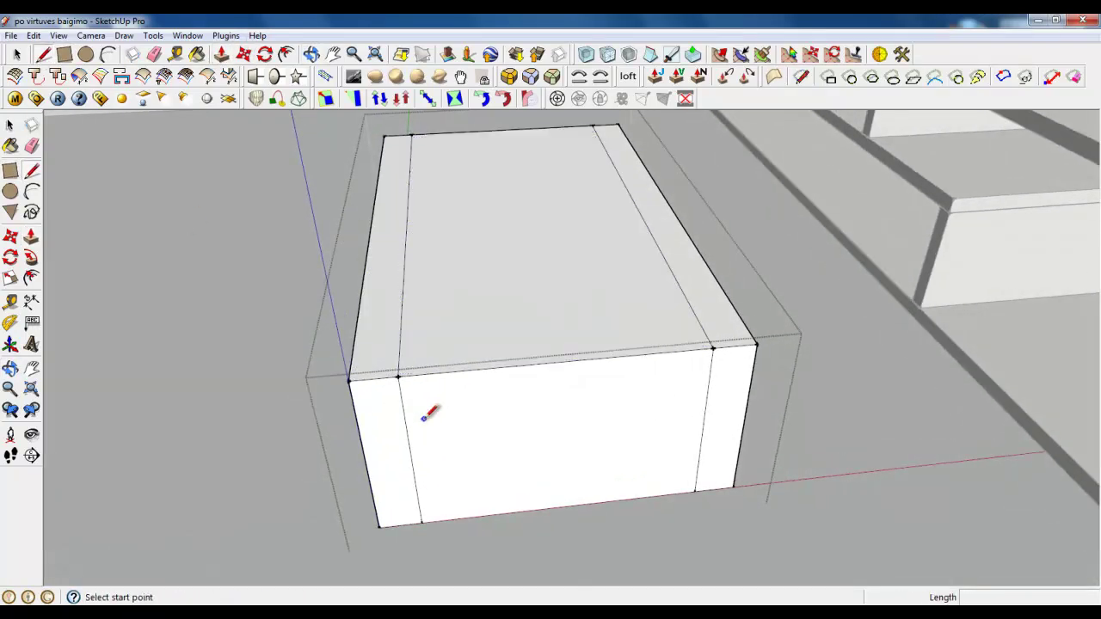
click(397, 376)
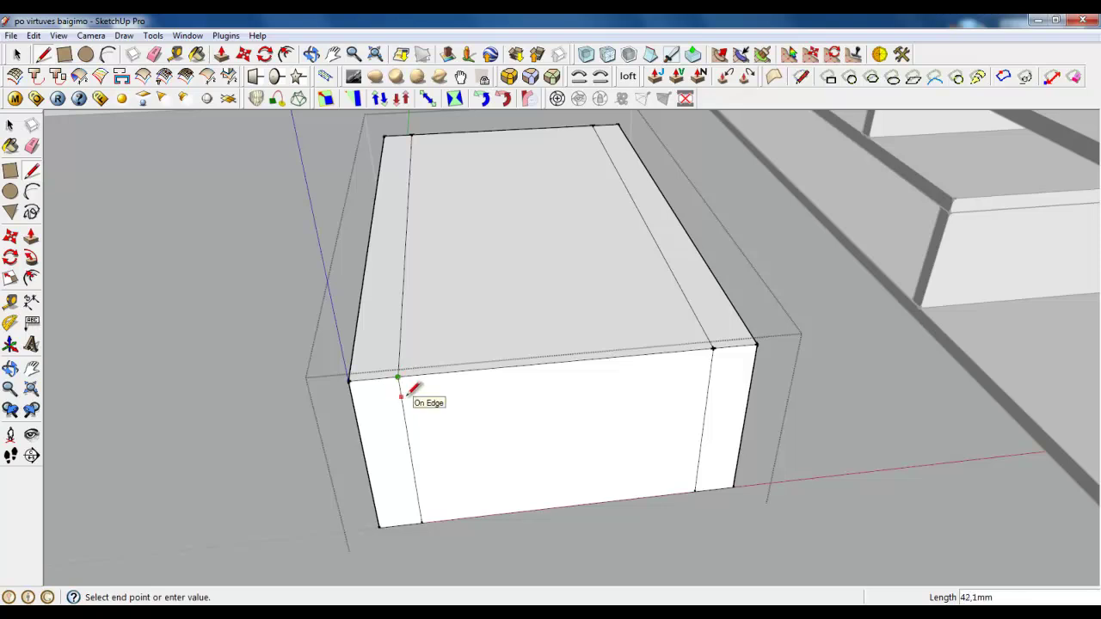
key(Return)
click(401, 396)
click(711, 363)
- Push the lower middle face through the full length of the box to open the space underneath, and close the group
click(222, 54)
middle_drag(507, 416, 596, 400)
drag(595, 398, 519, 255)
middle_drag(518, 255, 731, 413)
click(16, 55)
right_click(313, 379)
click(365, 386)
middle_drag(365, 386, 434, 399)
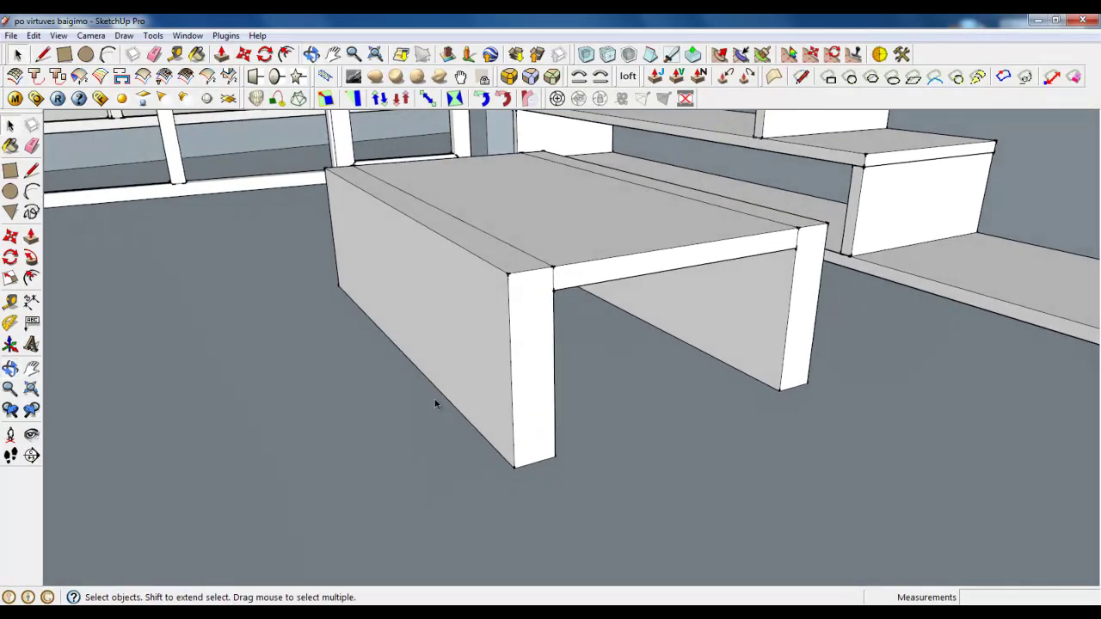
scroll(517, 437, down, 2)
scroll(649, 292, up, 3)
middle_drag(650, 292, 529, 280)
- Reopen the table group and draw an upright line across the long side face, one leg width in from its far-left corner
double_click(449, 284)
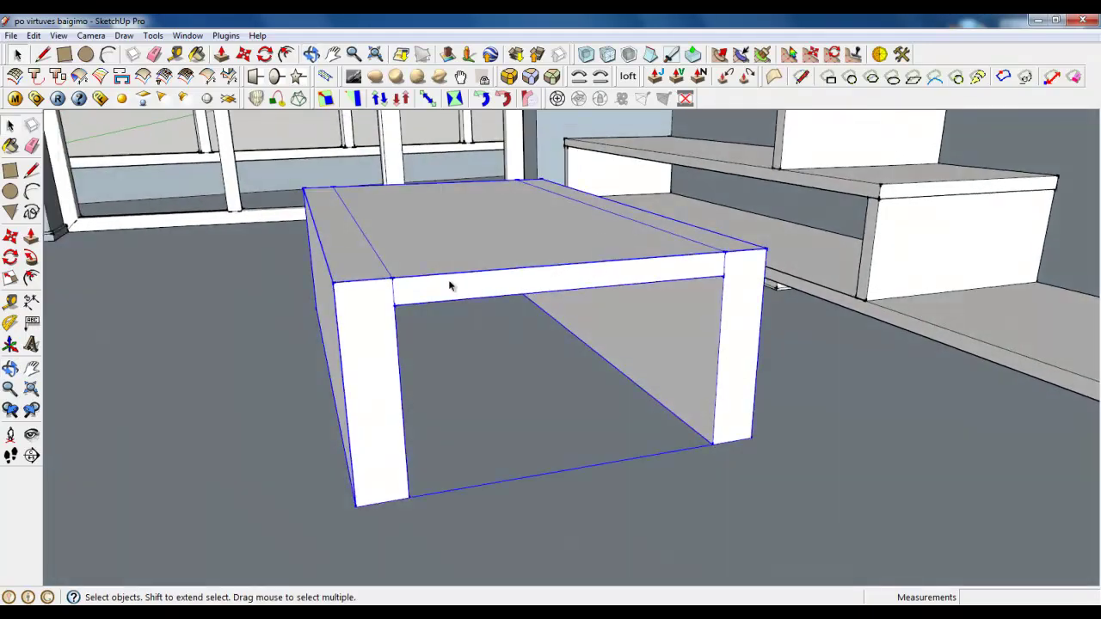
scroll(745, 381, down, 3)
scroll(628, 343, up, 3)
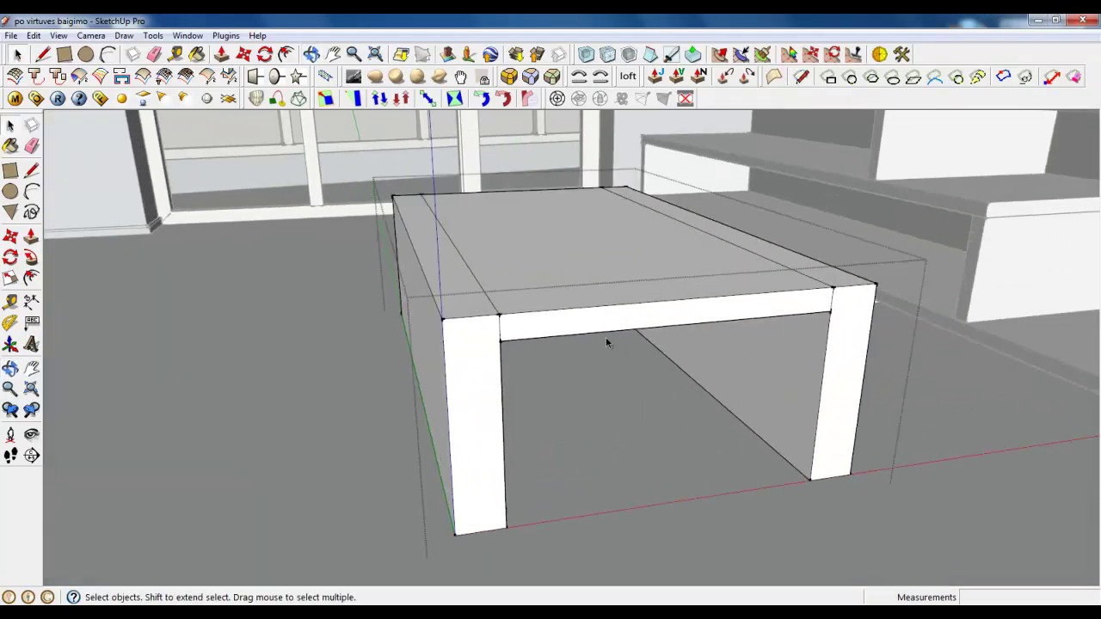
middle_drag(467, 387, 774, 362)
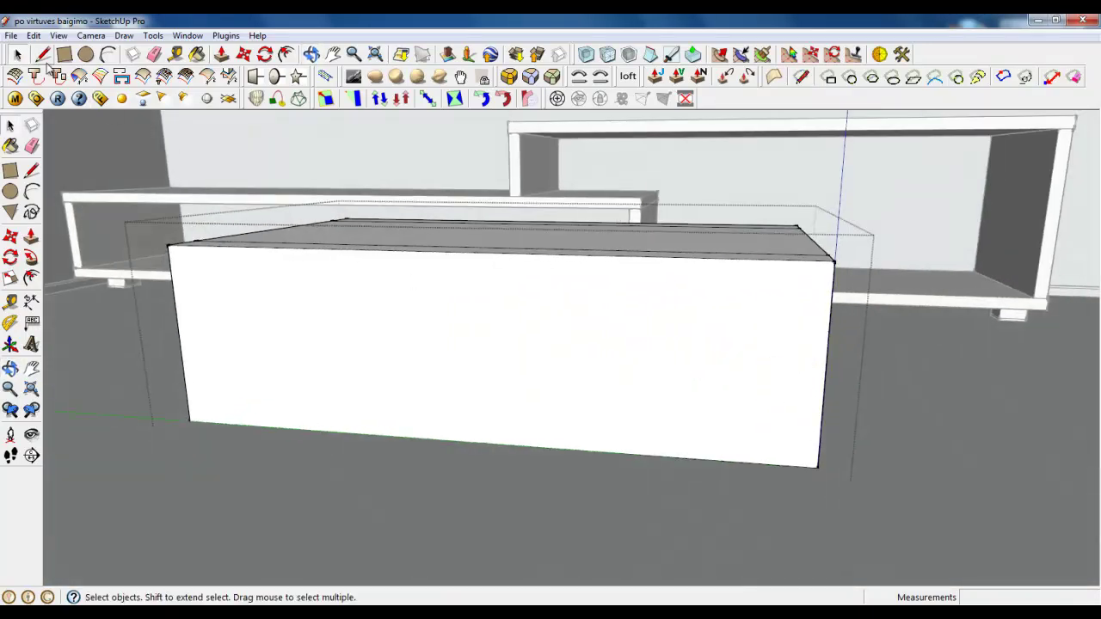
click(43, 56)
click(196, 420)
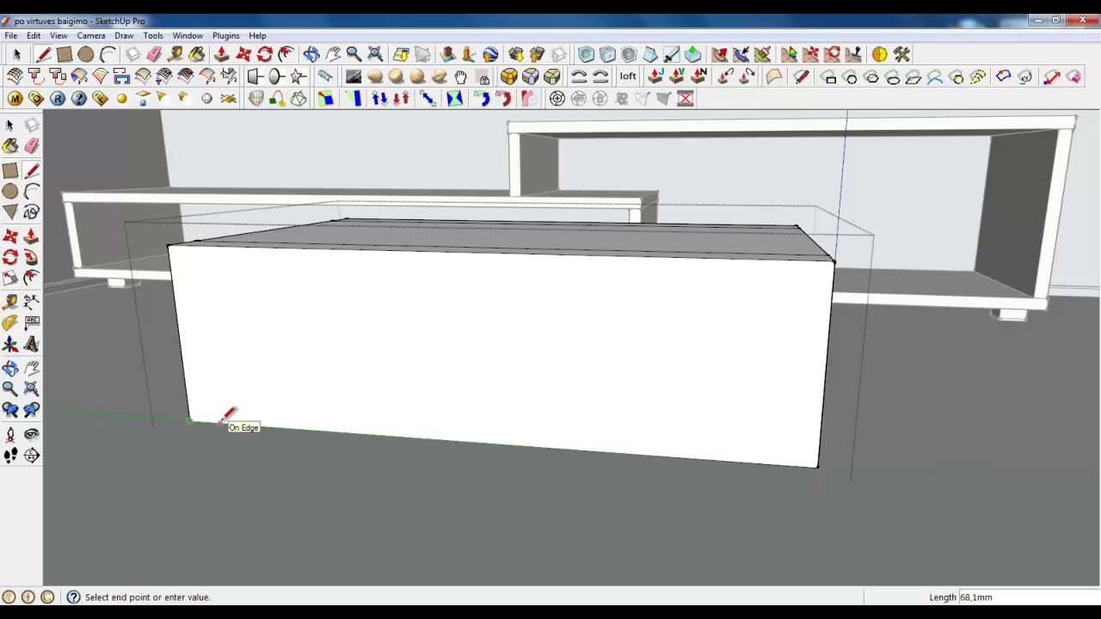
key(Escape)
click(225, 423)
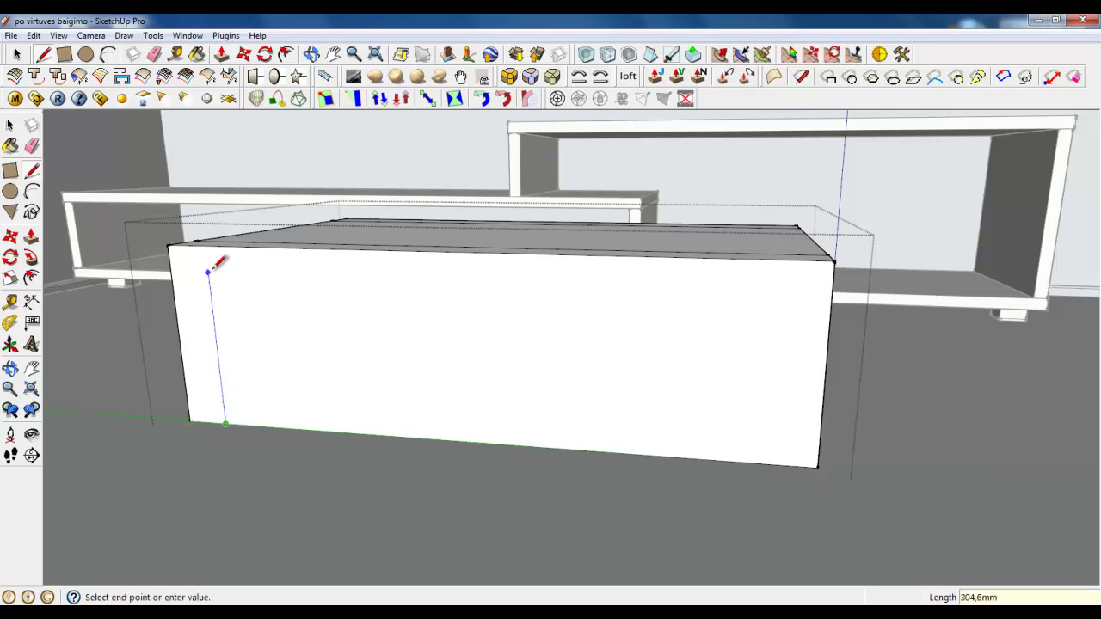
click(206, 246)
- Mark a leg width along the bottom edge at the long side's other end and start an upright line from it
click(818, 467)
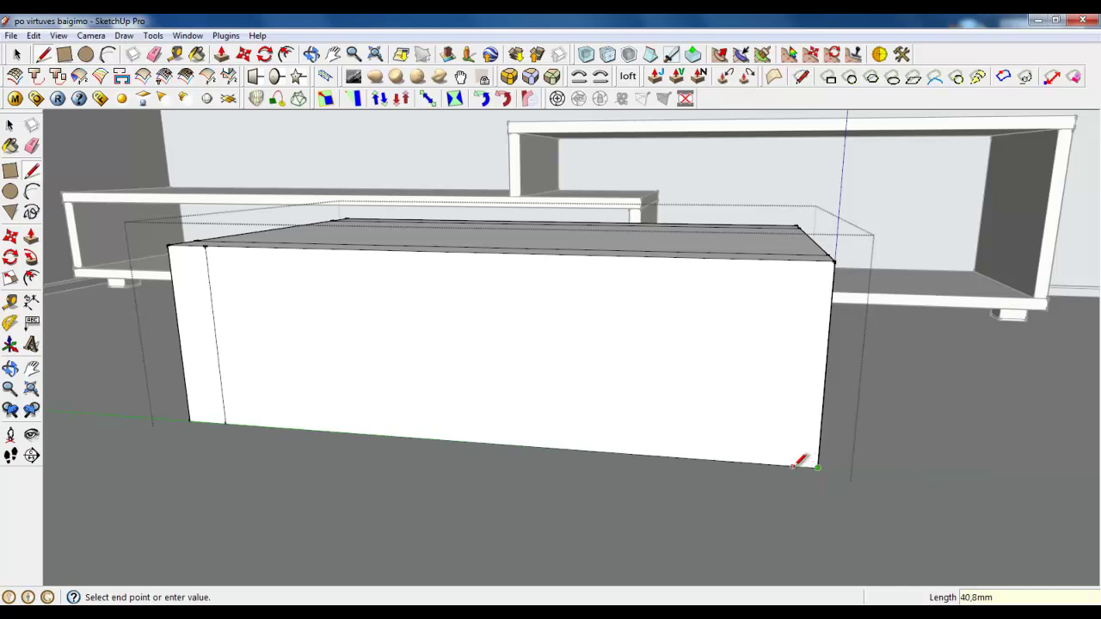
click(794, 467)
click(760, 462)
key(Return)
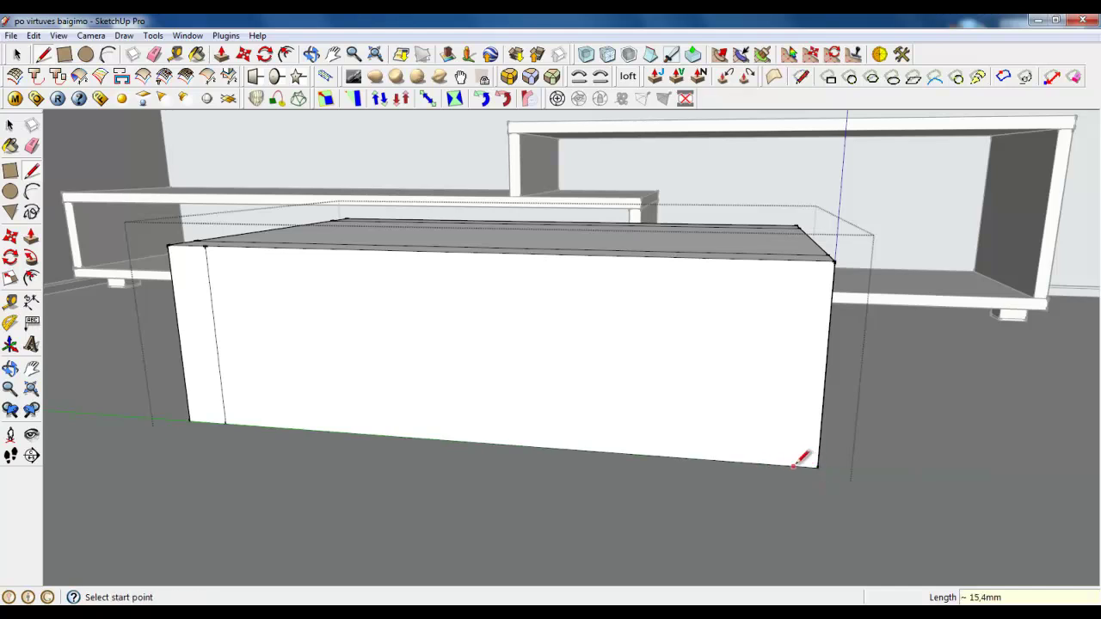
click(769, 464)
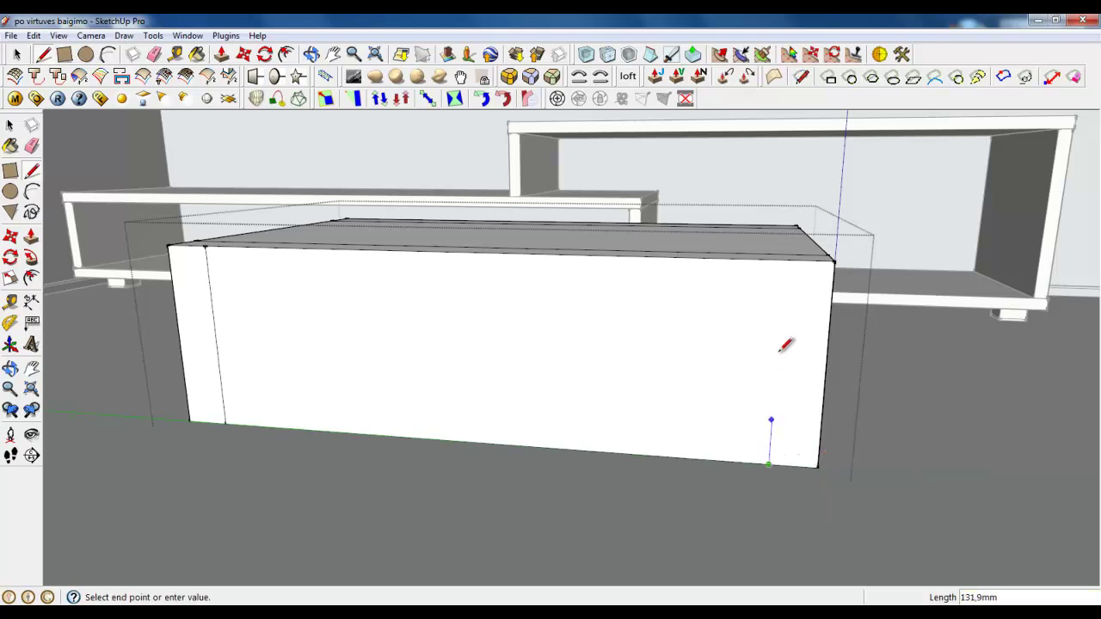
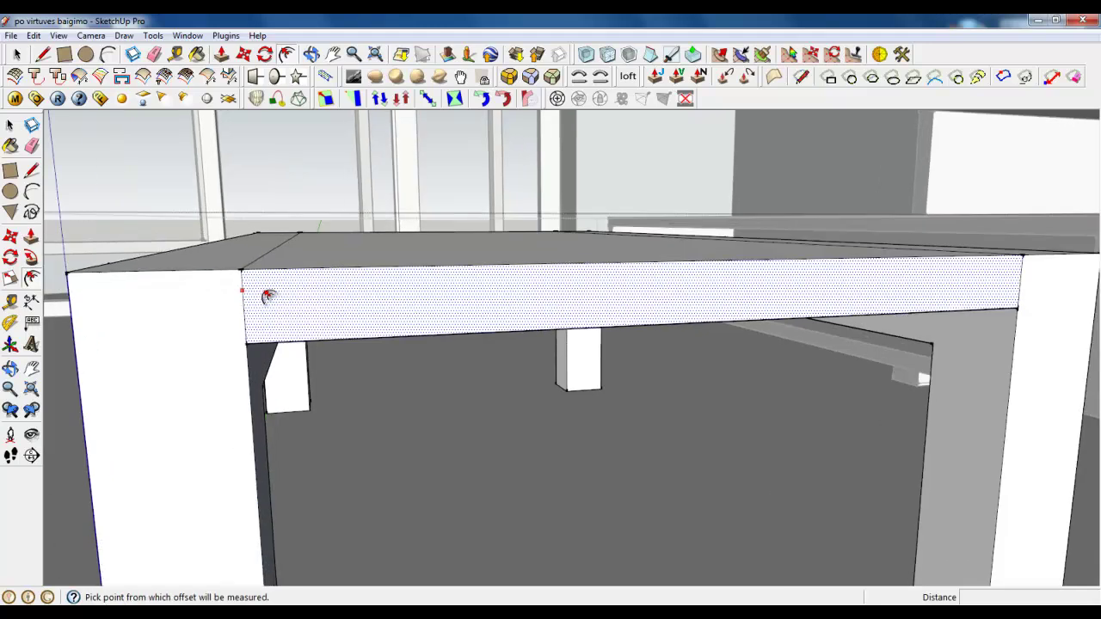
- Offset the rail face between the legs slightly inward and push the thin outer border through the table's full length
click(248, 287)
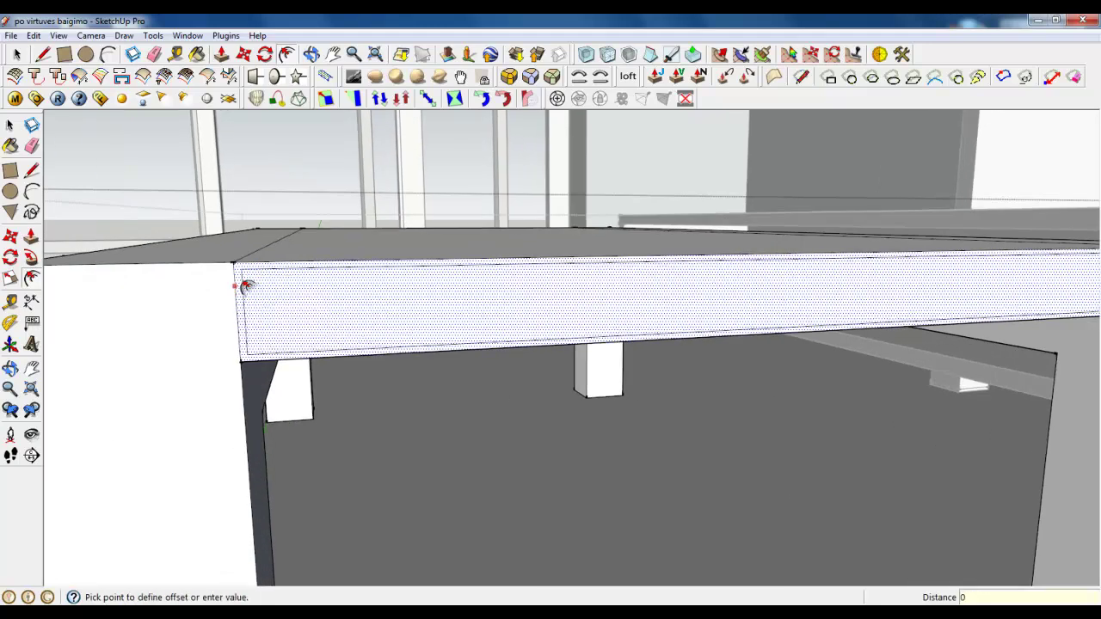
key(Return)
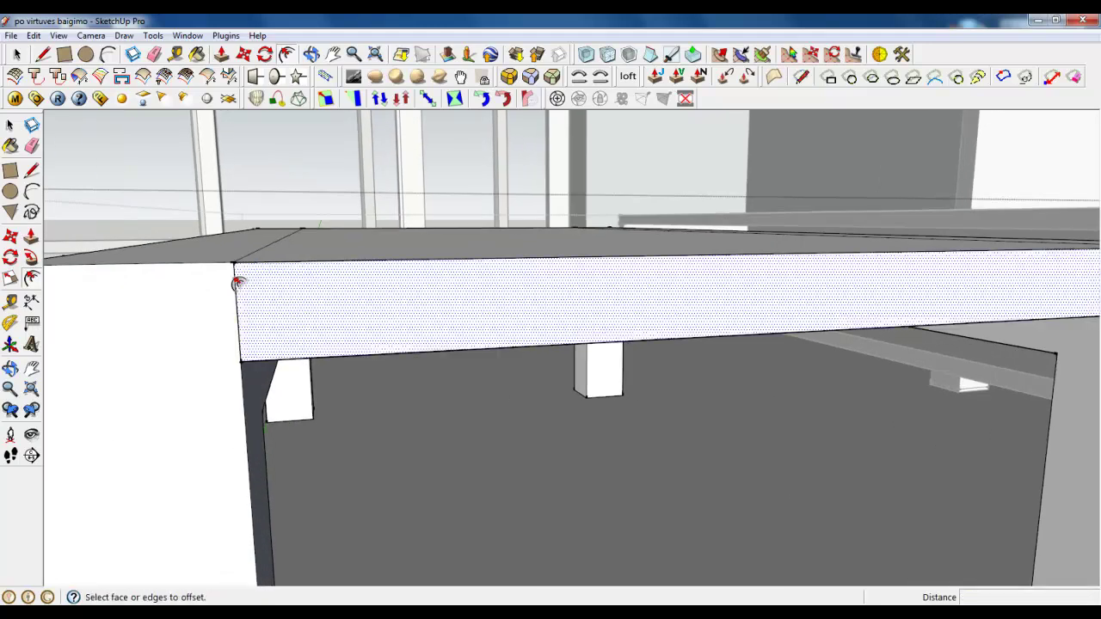
scroll(228, 268, up, 6)
middle_drag(244, 275, 258, 215)
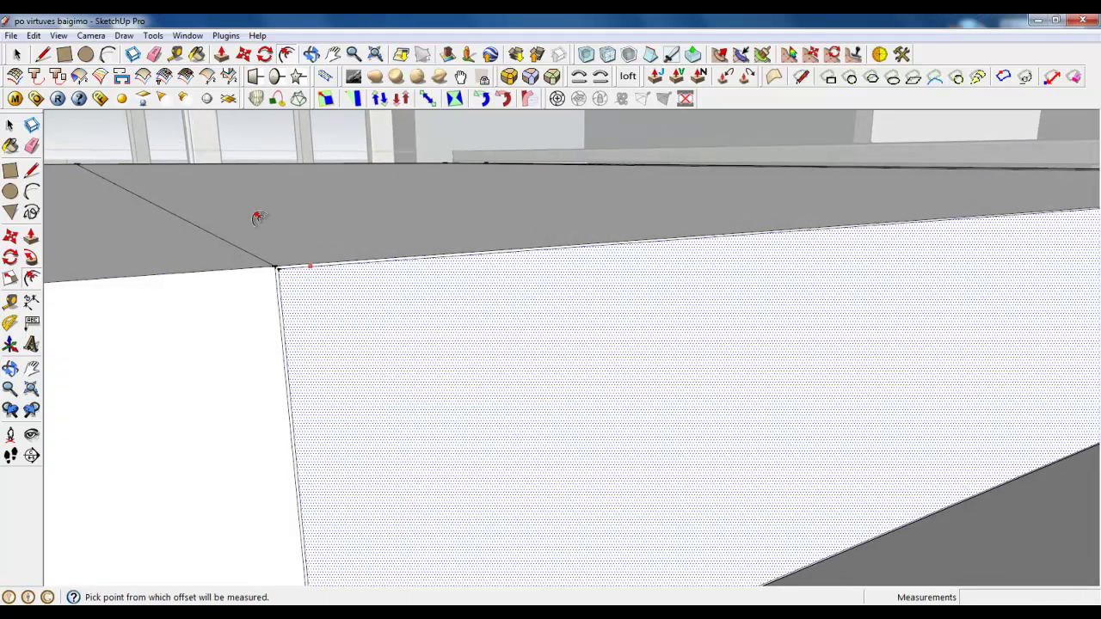
key(p)
click(283, 270)
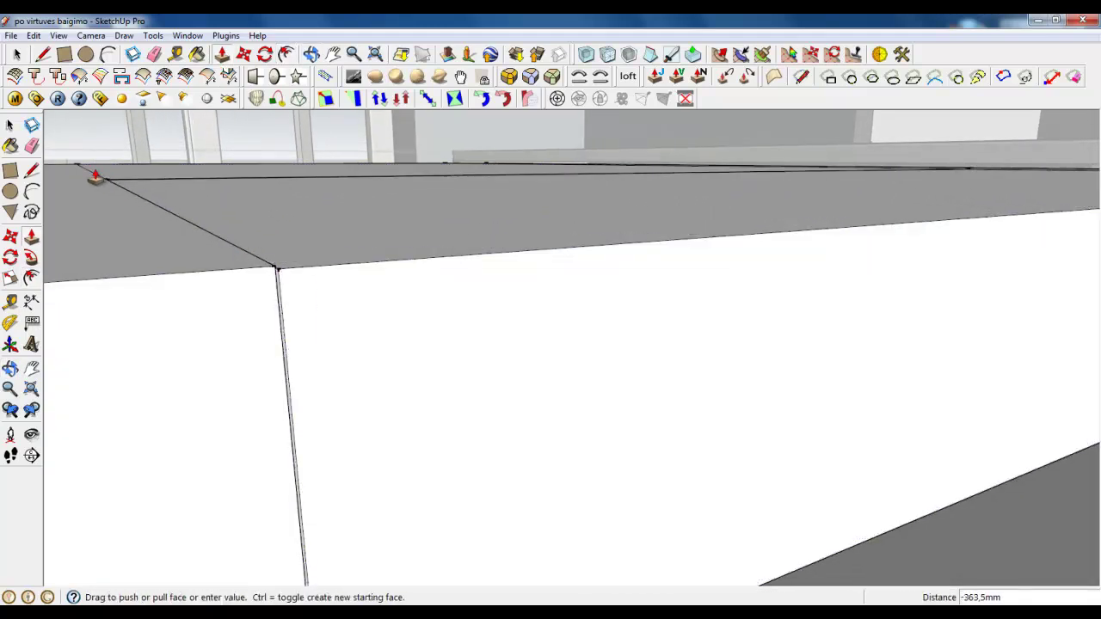
click(76, 166)
click(19, 60)
- Delete the rail face between the legs at the table's opposite short end
scroll(550, 405, down, 7)
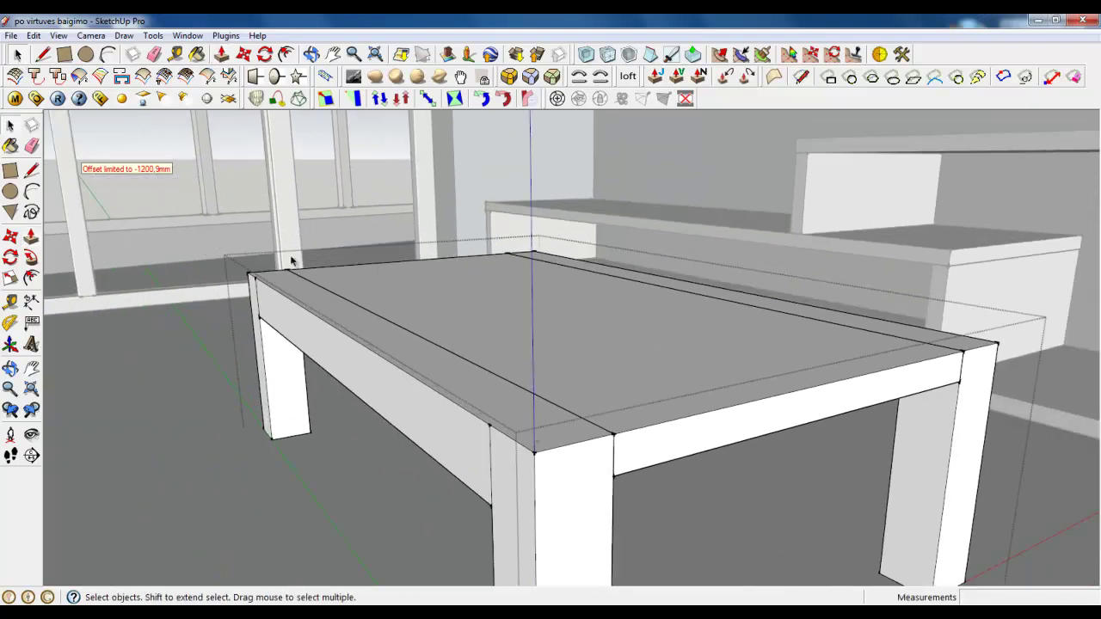
middle_drag(292, 260, 455, 320)
scroll(958, 556, up, 3)
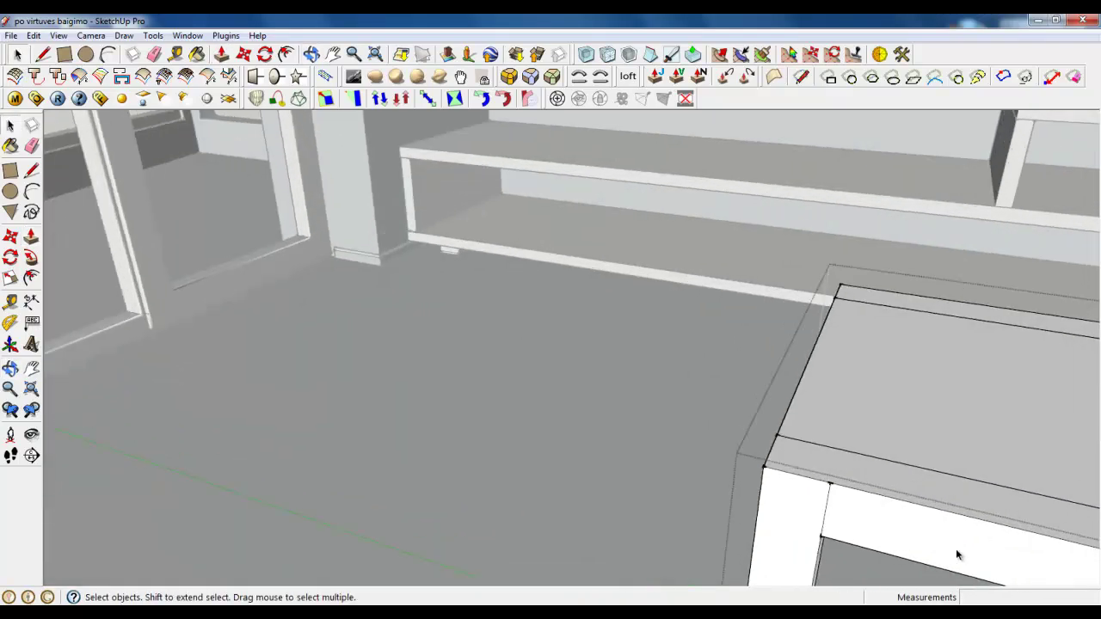
click(792, 499)
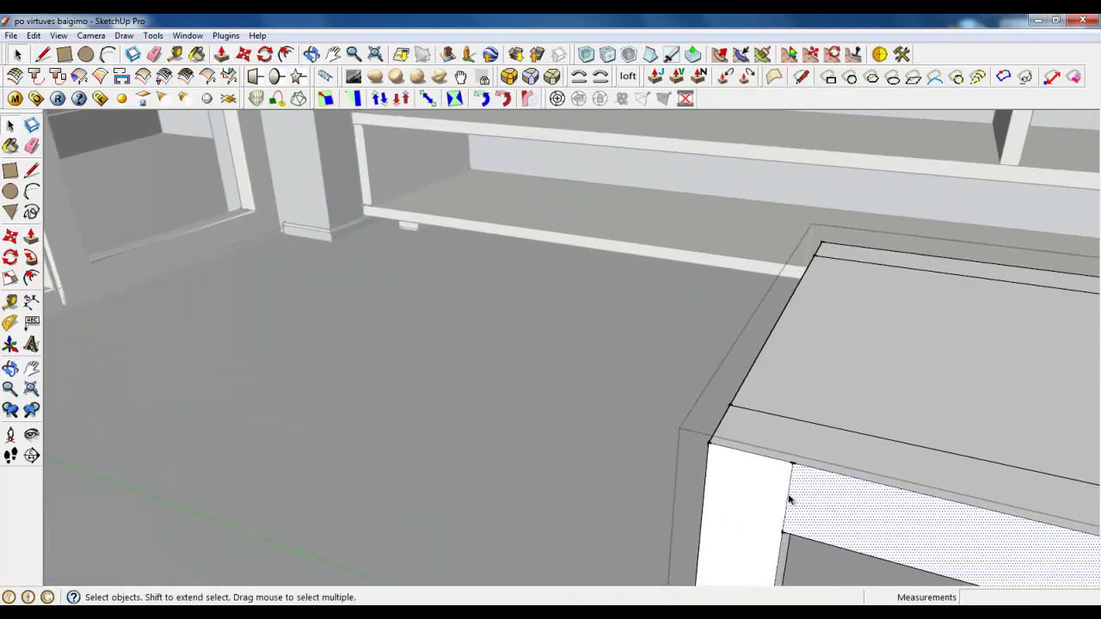
click(788, 499)
key(Delete)
- Select all connected geometry of the separated middle tabletop panel and make it a group
scroll(746, 408, up, 6)
middle_drag(678, 490, 565, 477)
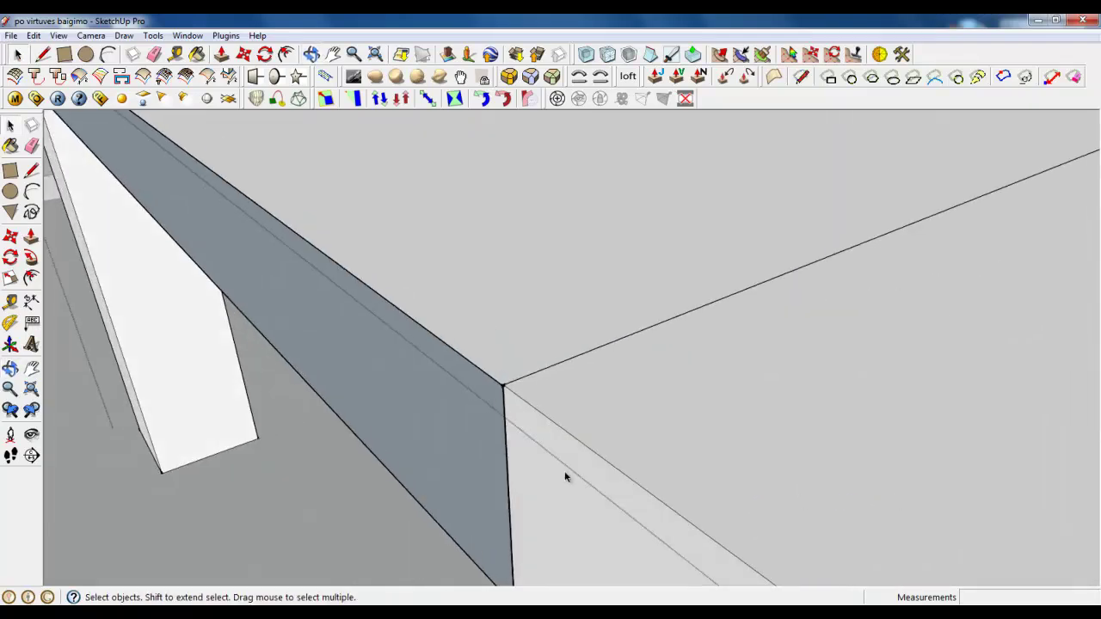
scroll(516, 430, up, 3)
scroll(575, 404, down, 1)
middle_drag(655, 375, 732, 313)
scroll(730, 313, down, 3)
triple_click(679, 317)
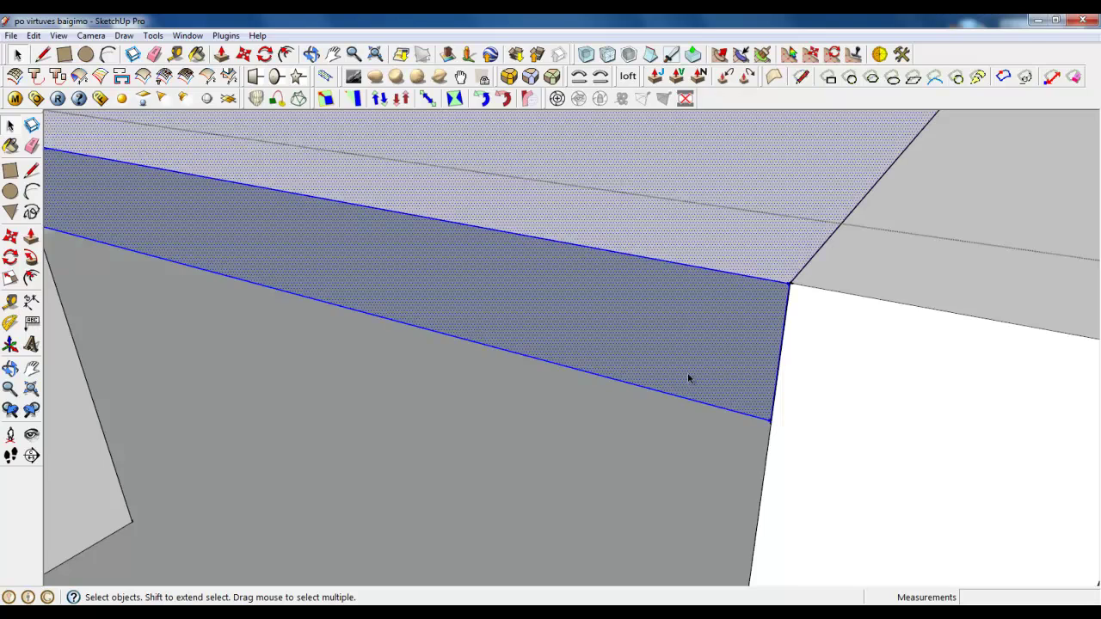
scroll(688, 376, down, 6)
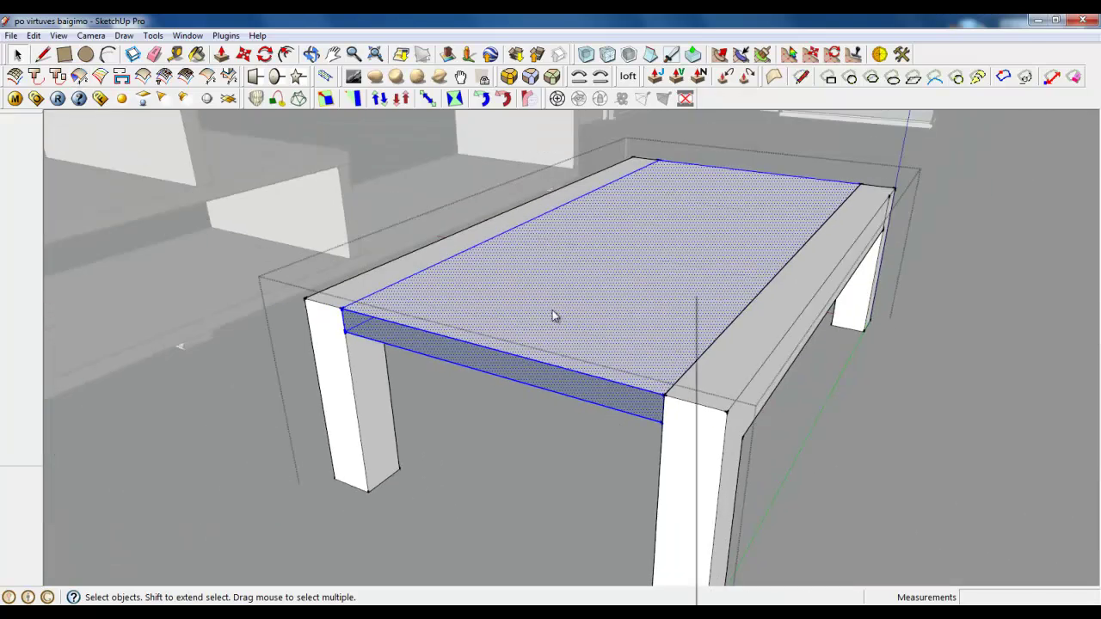
right_click(553, 311)
click(585, 413)
- Open the tabletop panel's group and close its open short end with a corner-to-corner rectangle
double_click(494, 324)
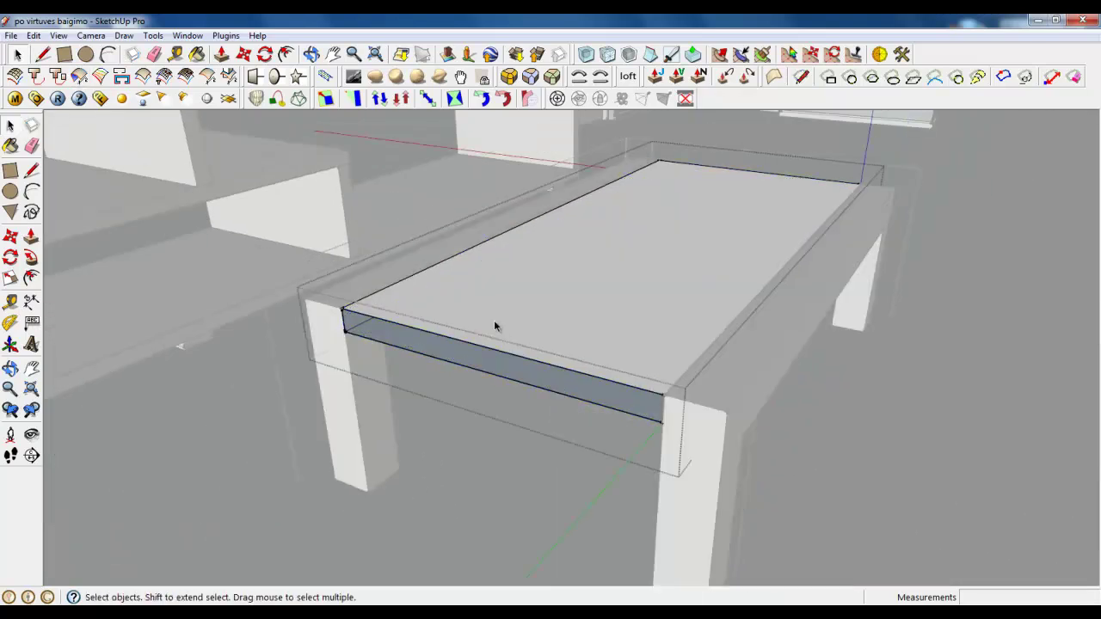
click(65, 54)
click(344, 306)
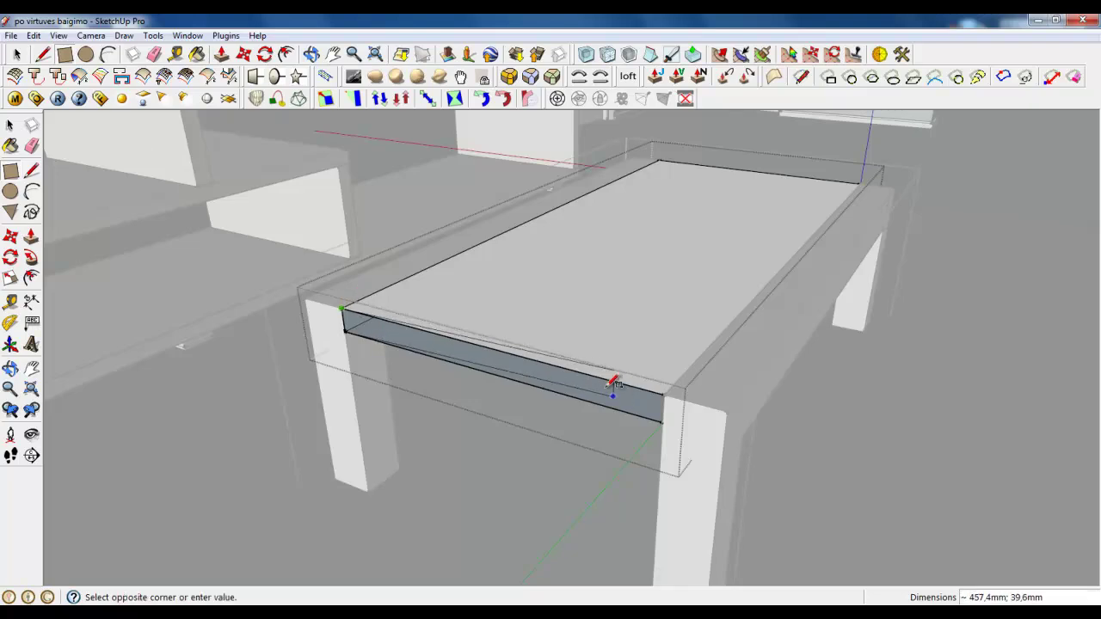
scroll(662, 420, up, 5)
scroll(727, 413, up, 6)
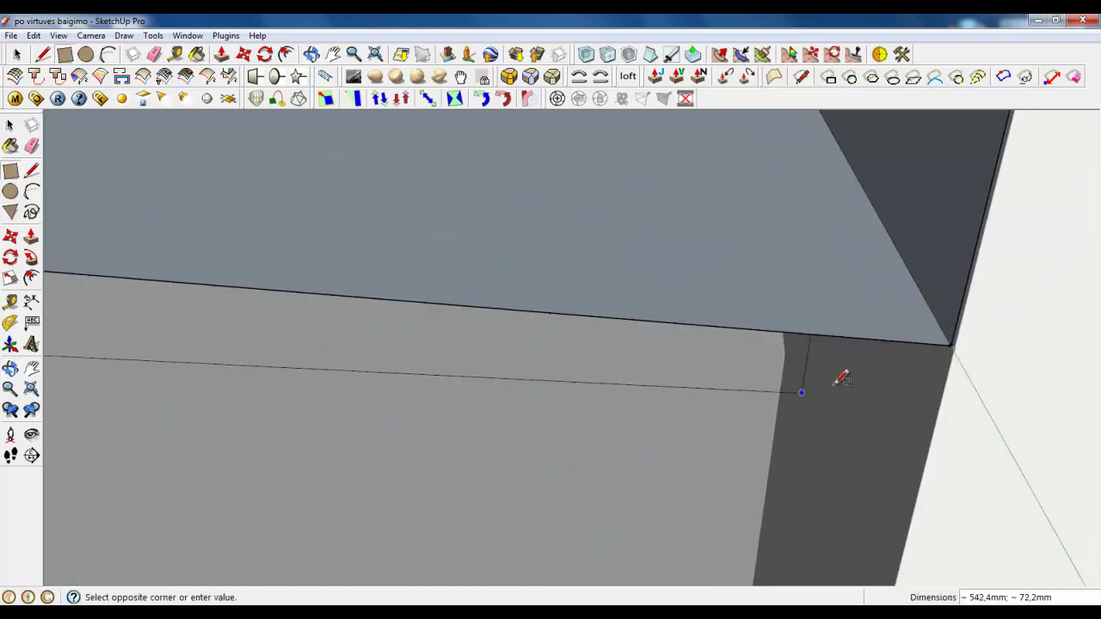
click(952, 344)
scroll(792, 434, down, 4)
scroll(537, 343, down, 2)
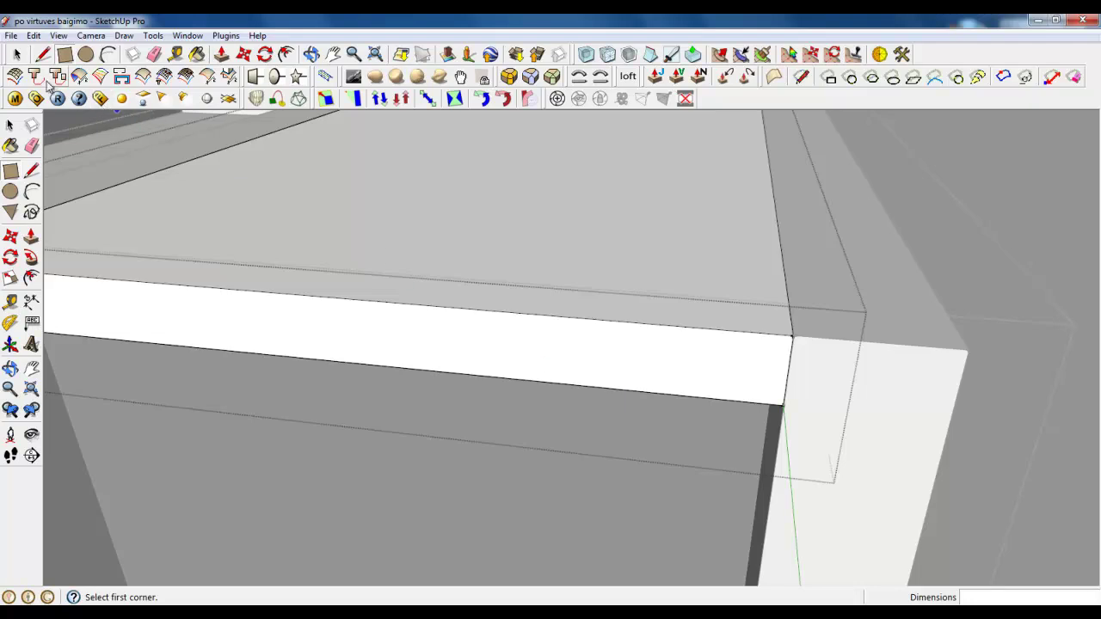
- Round all edges of the tabletop panel with Round Corner, using a 1.0 mm offset and 3 segments
key(space)
scroll(577, 244, down, 3)
triple_click(577, 243)
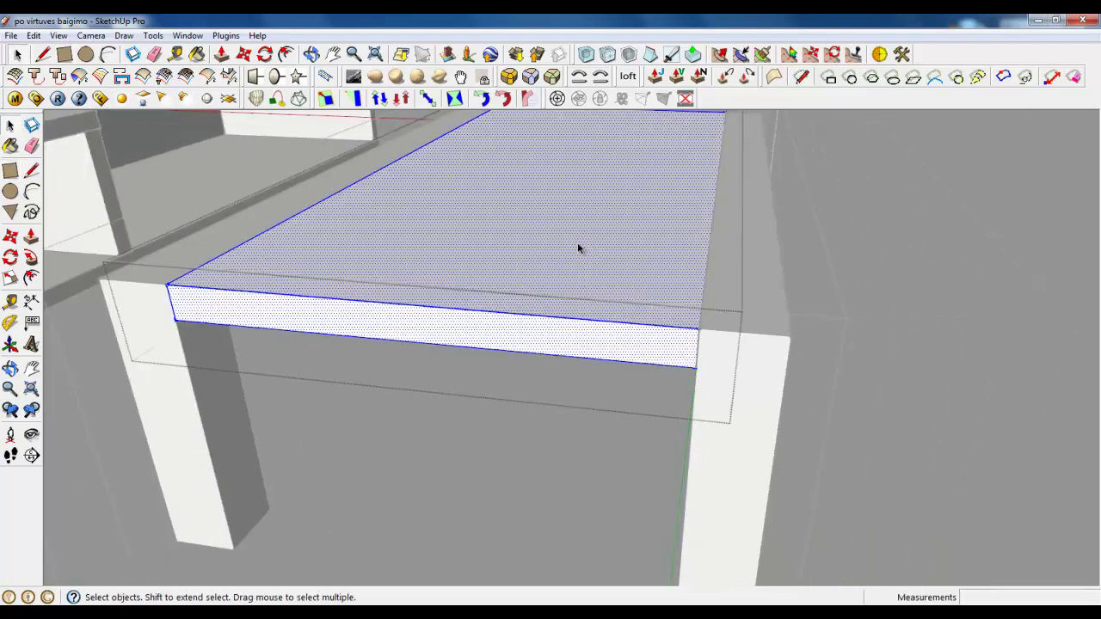
click(522, 99)
click(539, 127)
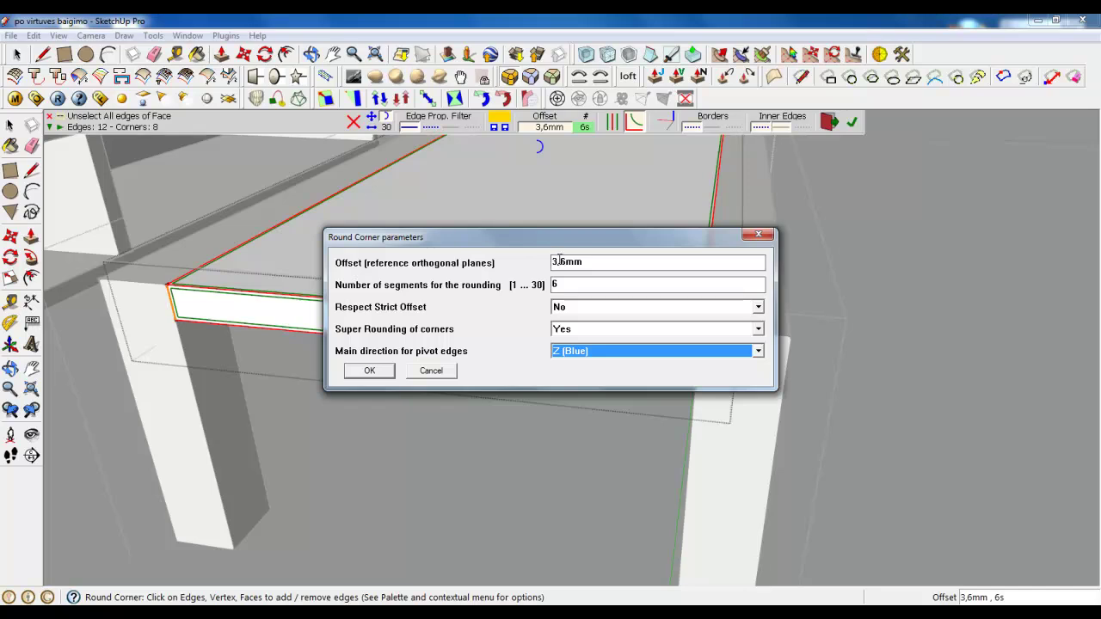
drag(559, 260, 537, 260)
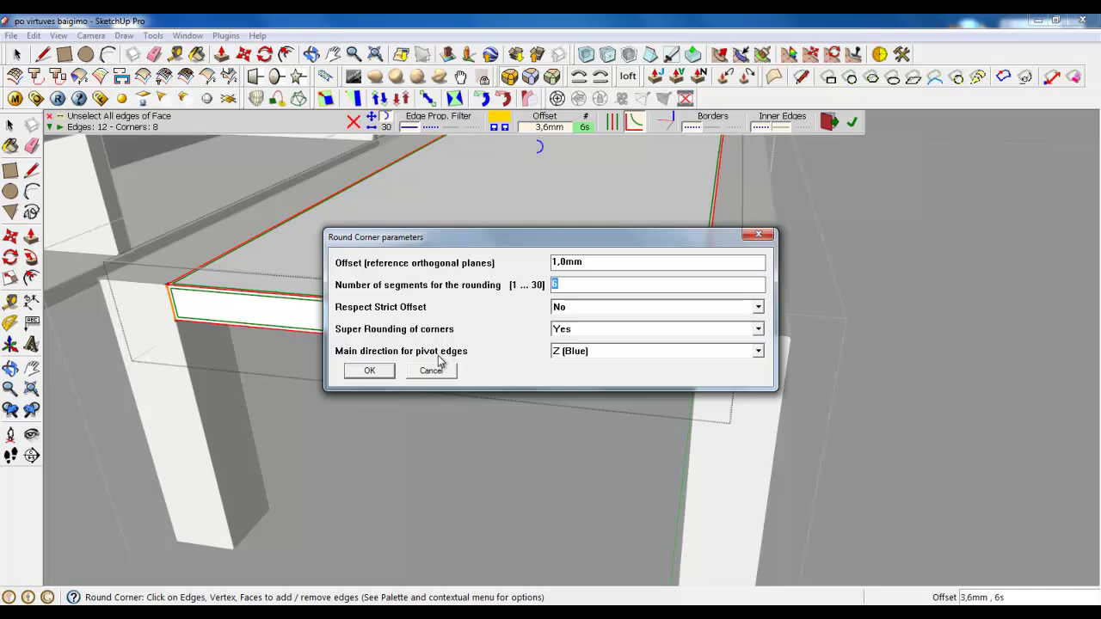
text(3)
click(369, 371)
click(851, 123)
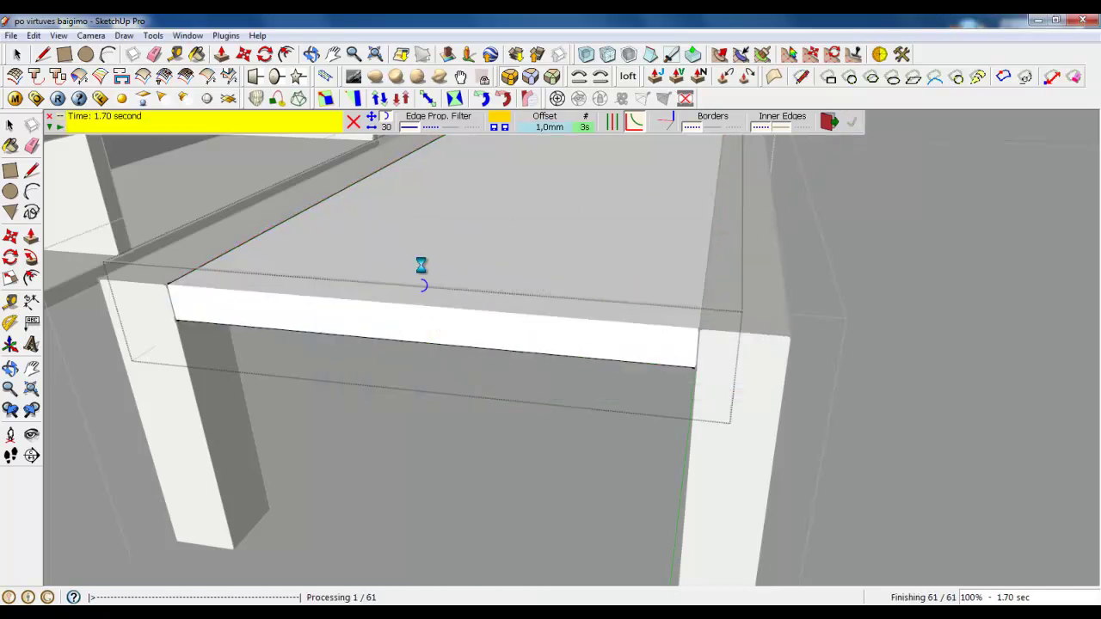
- Leave the Round Corner tool and close the tabletop panel's group
click(19, 54)
scroll(367, 365, down, 2)
right_click(465, 430)
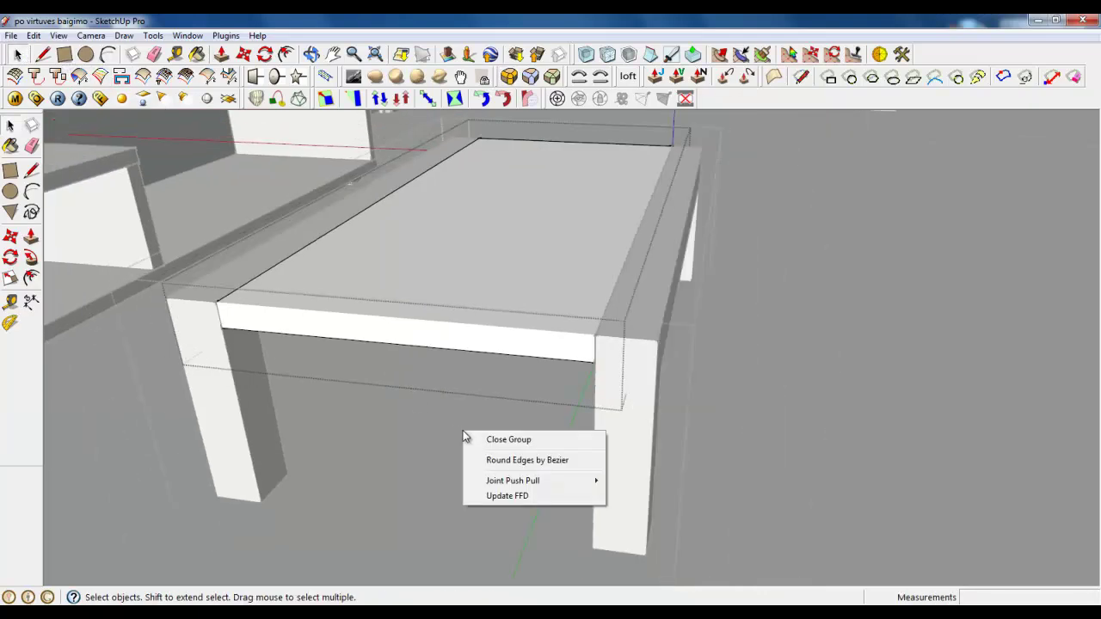
click(533, 439)
- Draw a diagonal mitre line on one long side of the table, from the leg's inner corner to the outer top corner
middle_drag(574, 433, 482, 330)
click(473, 323)
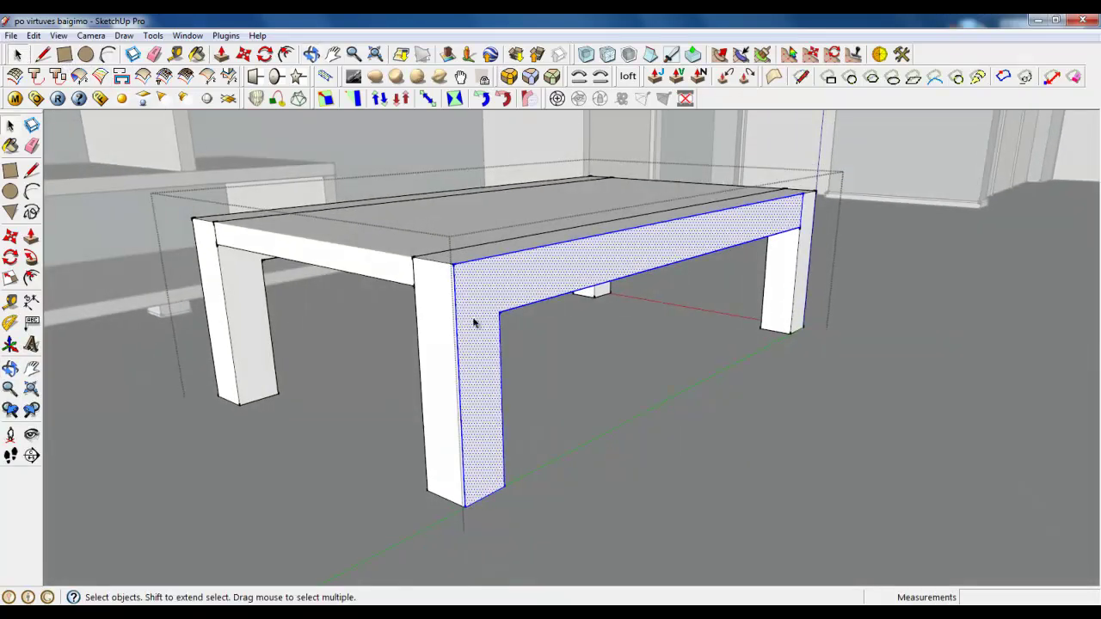
click(43, 54)
scroll(494, 303, up, 3)
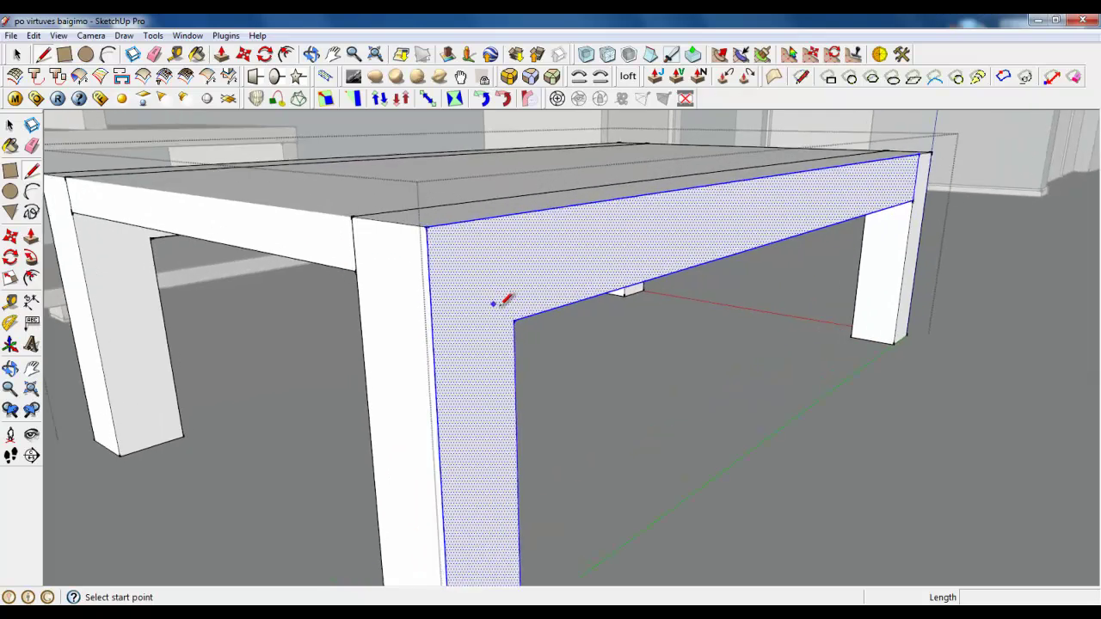
click(513, 320)
click(427, 226)
- Draw the matching diagonal mitre line at the other end of the same long side, from inner to outer corner
mouse_move(634, 221)
middle_down()
mouse_move(197, 265)
mouse_move(959, 357)
middle_up()
scroll(959, 357, up, 4)
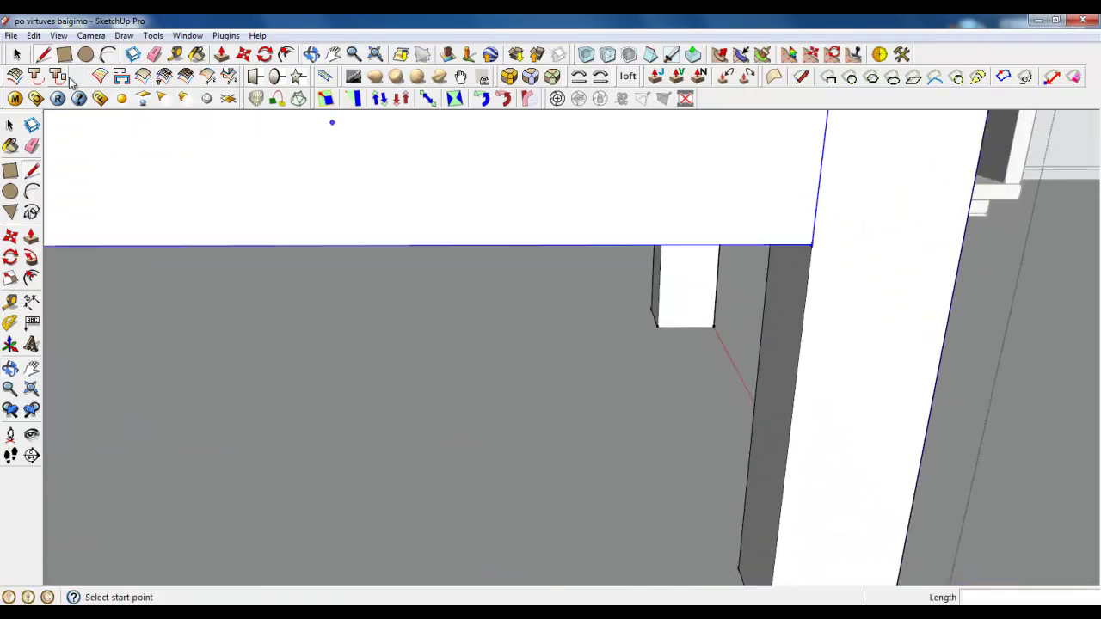
click(219, 55)
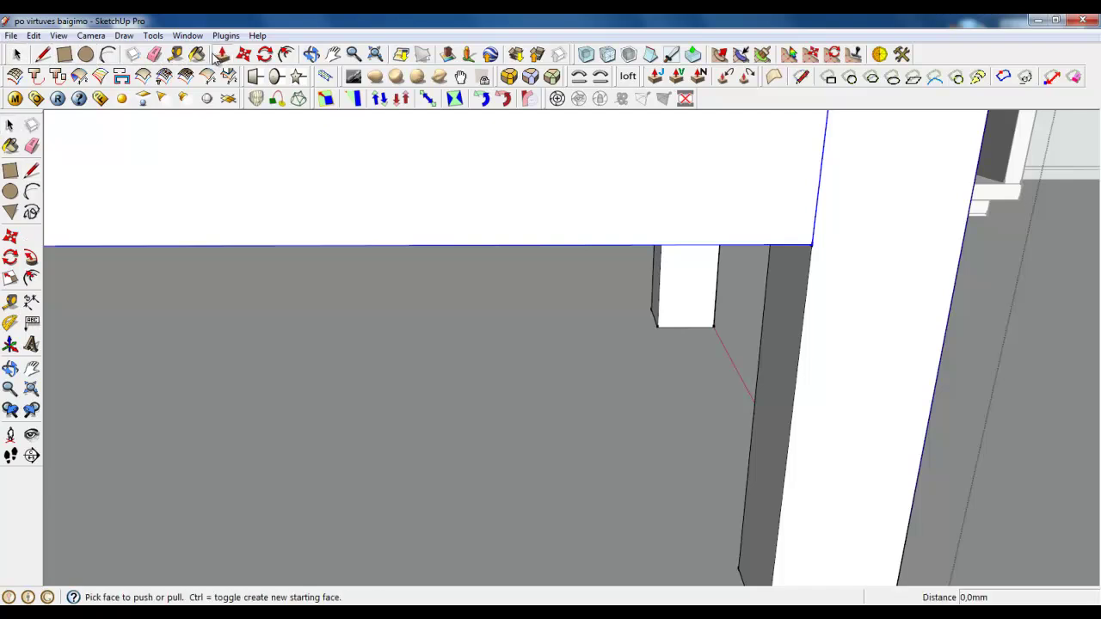
click(154, 54)
scroll(301, 179, down, 2)
middle_drag(723, 209, 568, 250)
key(l)
click(638, 269)
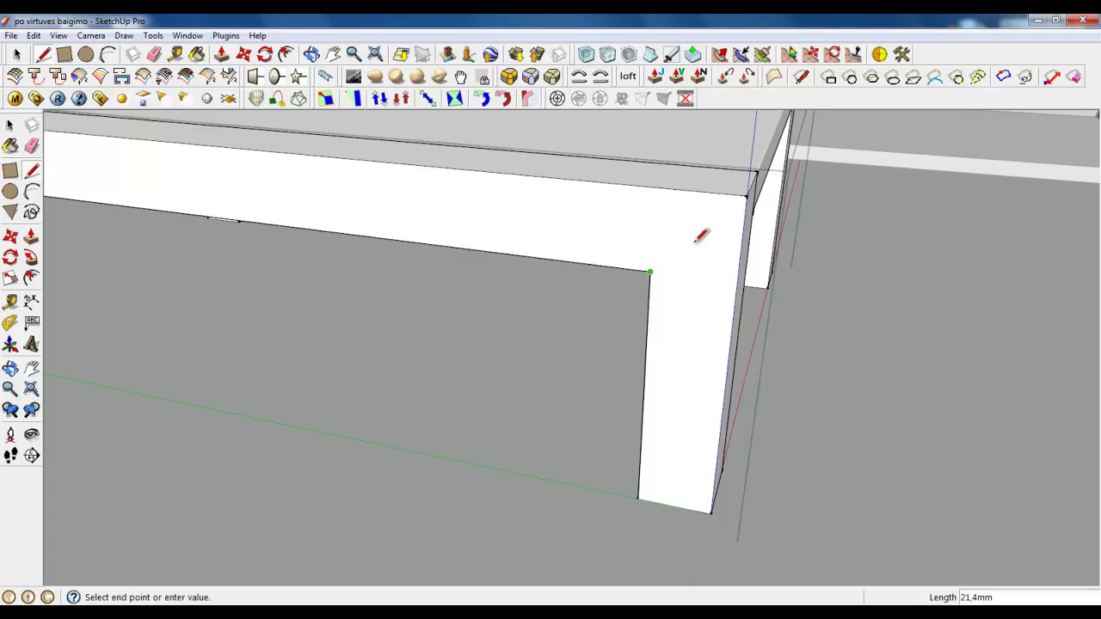
click(746, 197)
- Draw diagonal mitre lines at both ends of the opposite long side, joining each leg's inner corner to the outer top corner
middle_drag(682, 261, 416, 280)
scroll(415, 280, down, 3)
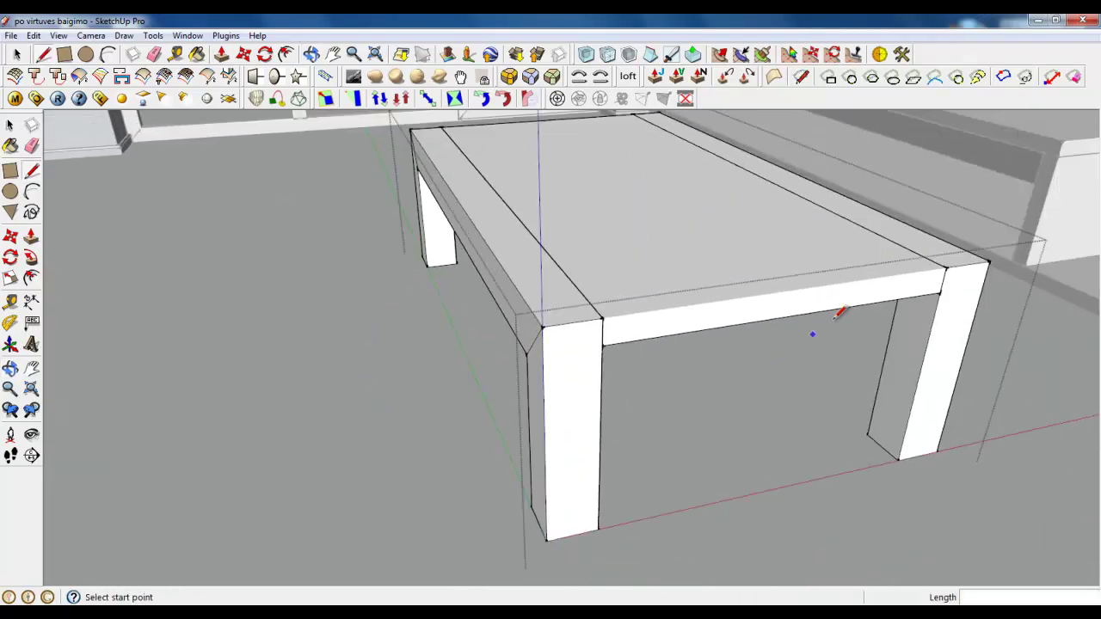
mouse_move(835, 312)
middle_down()
mouse_move(786, 281)
mouse_move(514, 236)
mouse_move(712, 341)
middle_up()
scroll(585, 308, up, 3)
click(582, 317)
click(490, 218)
scroll(791, 250, down, 3)
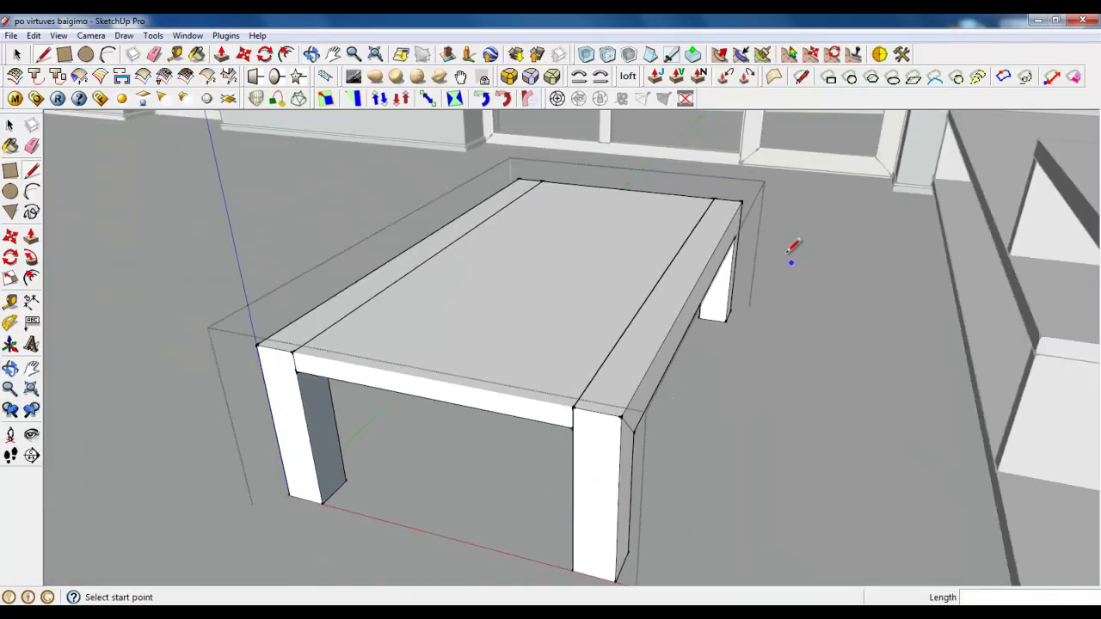
scroll(791, 249, up, 4)
click(624, 378)
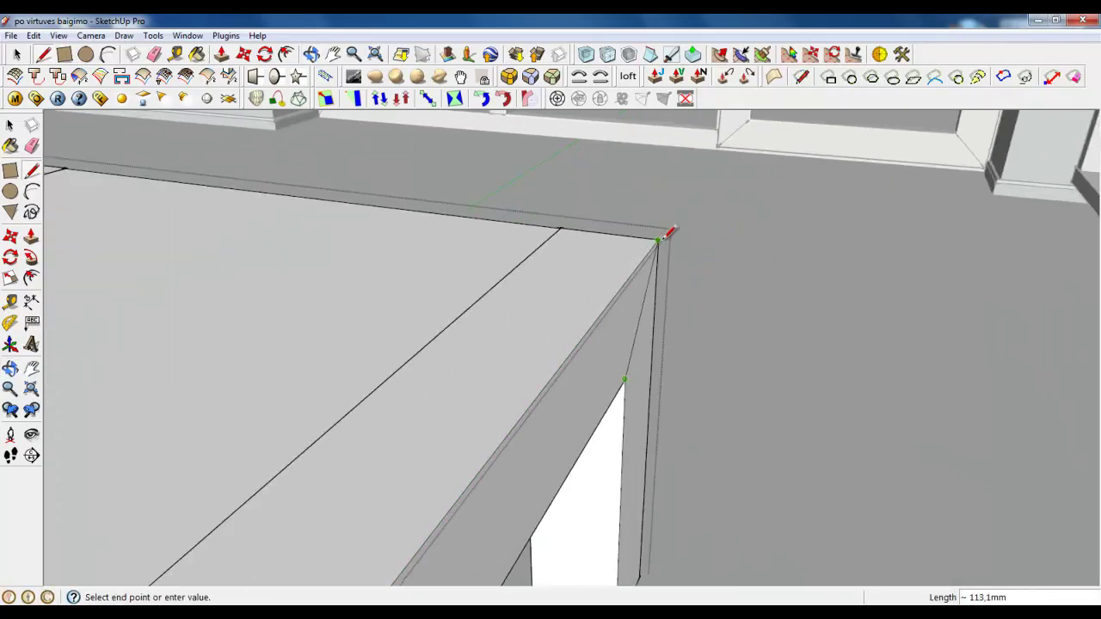
click(658, 240)
scroll(720, 225, down, 3)
- Select all connected geometry of the leg frame on the origin side and round its edges with Round Corner, 1.0 mm offset and 3 segments
click(17, 54)
scroll(522, 252, down, 5)
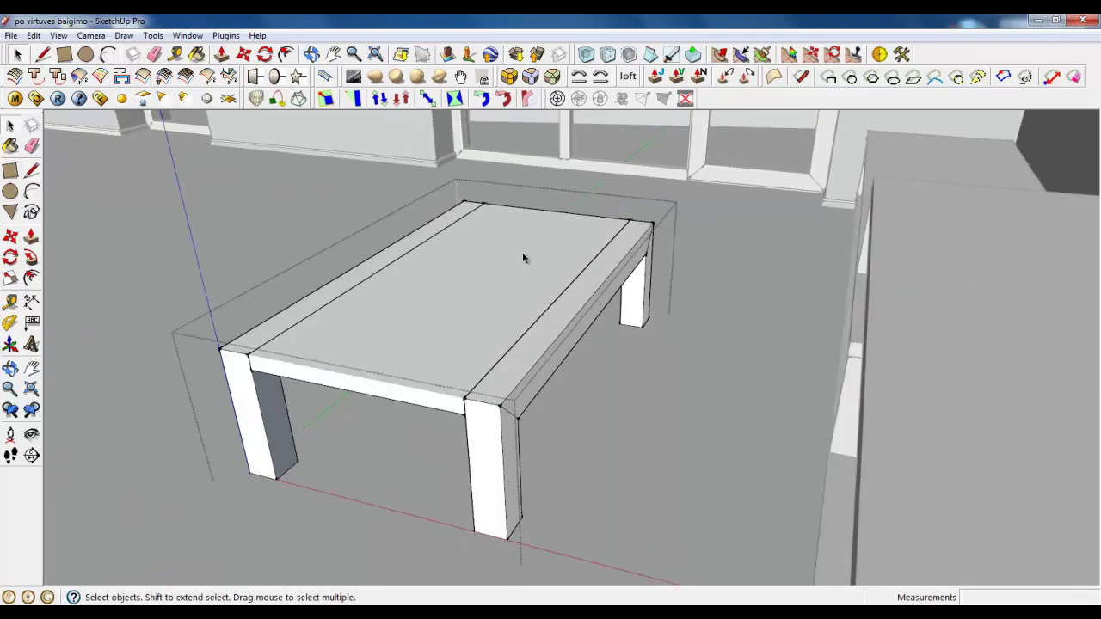
middle_drag(522, 252, 651, 381)
click(605, 394)
triple_click(606, 394)
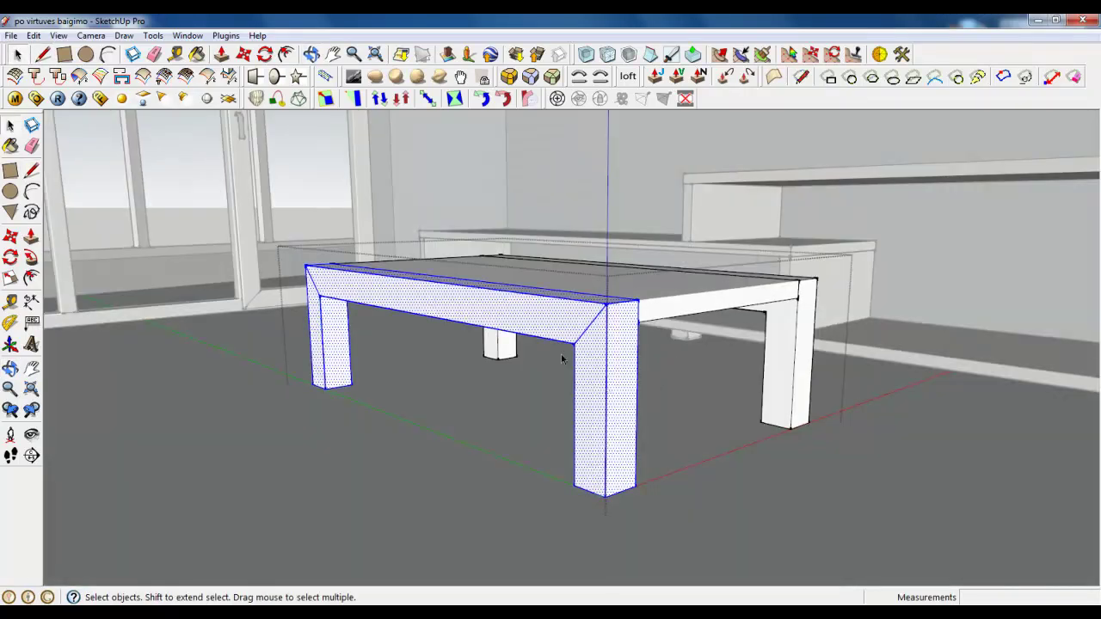
scroll(675, 319, up, 3)
scroll(643, 299, down, 2)
scroll(709, 353, up, 1)
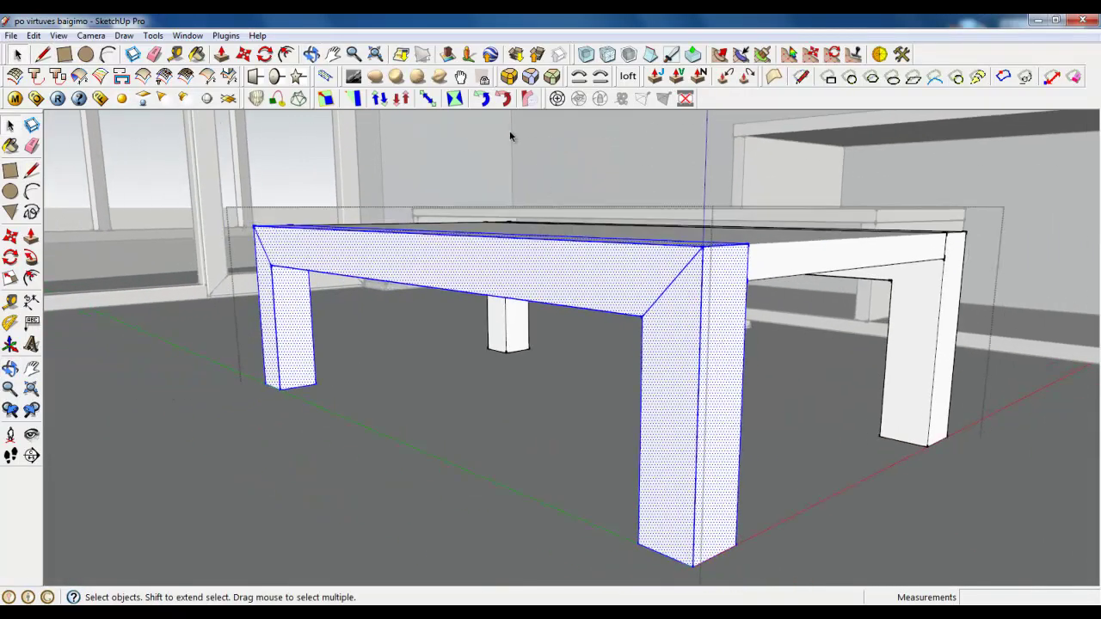
click(526, 98)
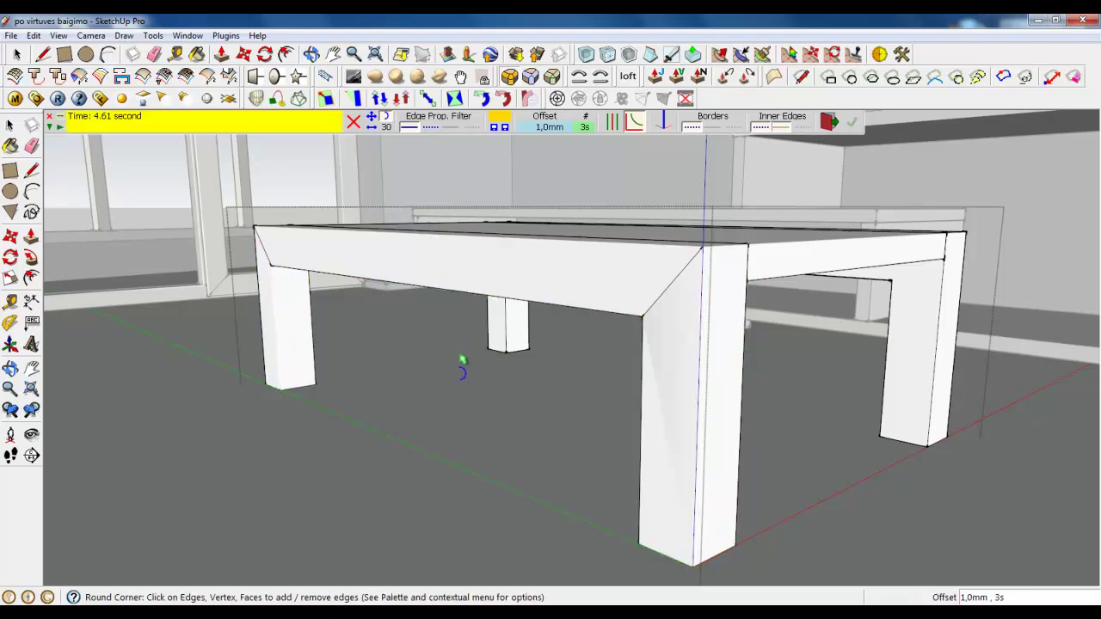
click(16, 54)
- Select all connected geometry of the remaining leg frame and round its edges with Round Corner, using a 1.0 mm offset and 3 segments
scroll(197, 403, down, 1)
scroll(907, 446, up, 1)
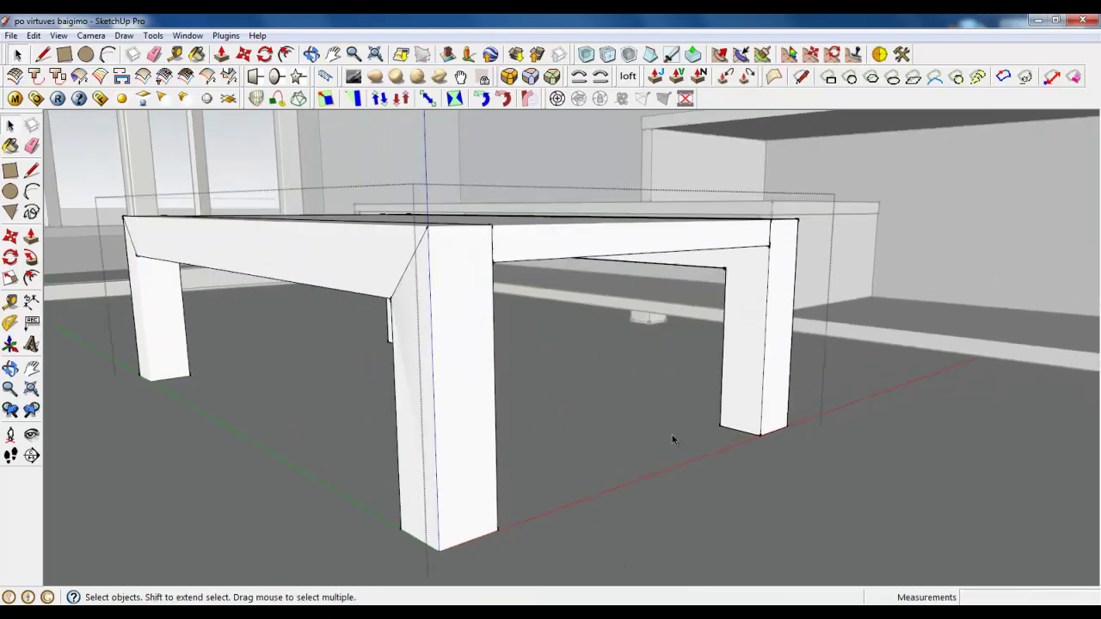
triple_click(755, 358)
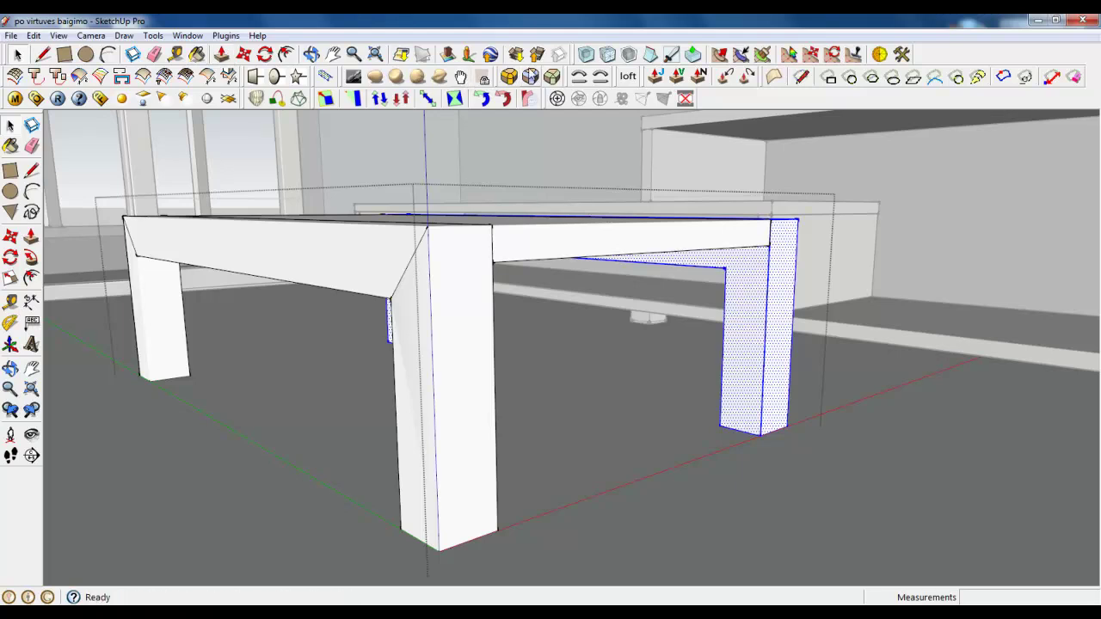
click(509, 76)
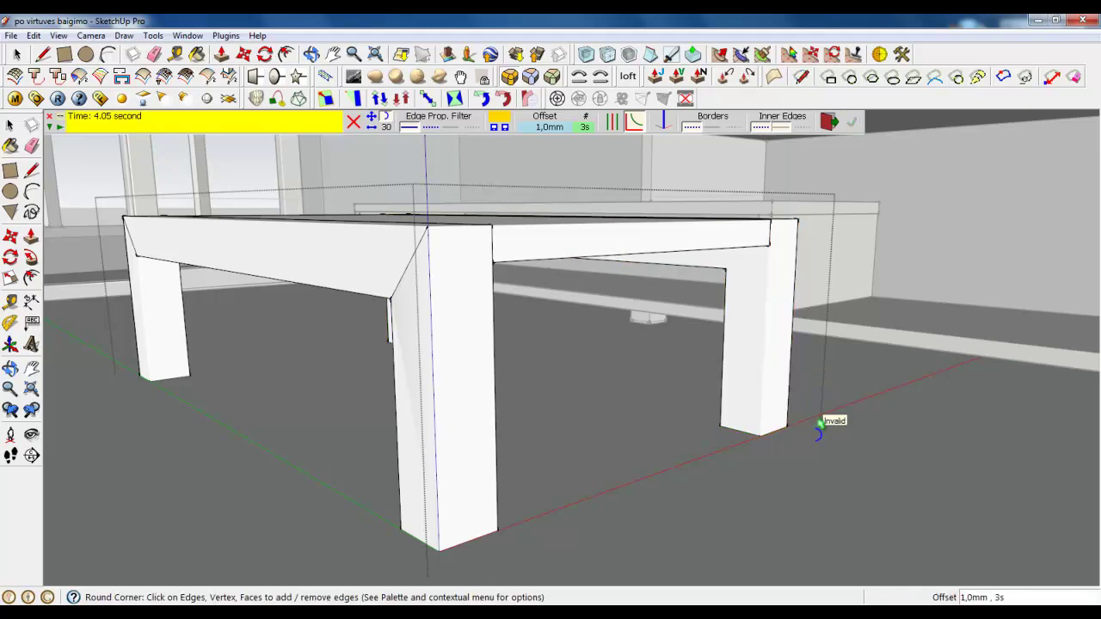
middle_drag(831, 418, 727, 445)
right_click(727, 443)
click(756, 273)
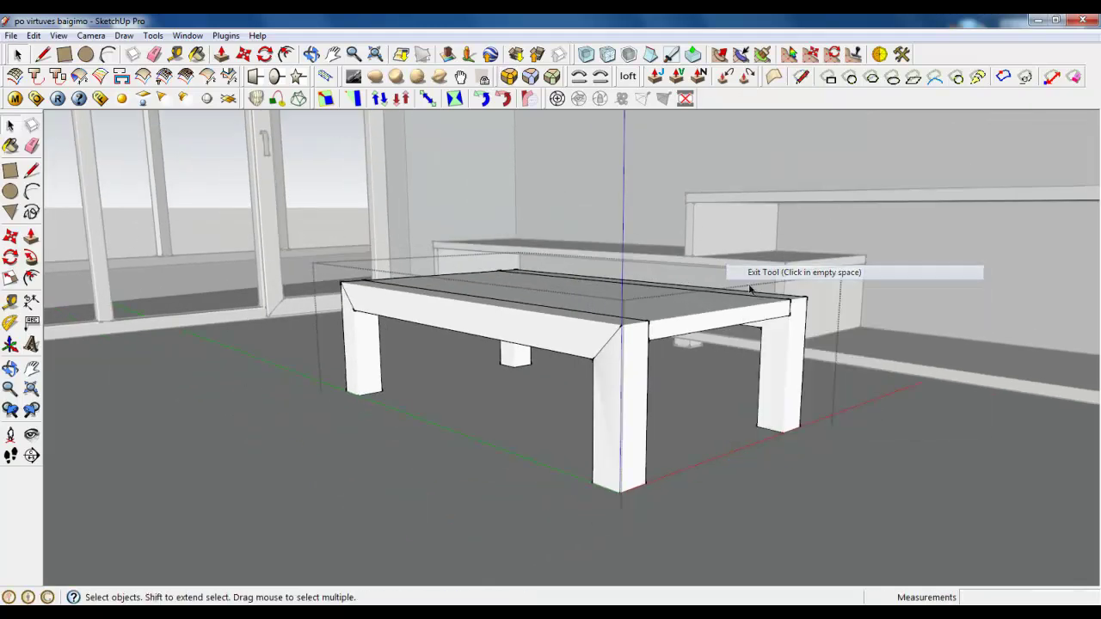
- Close the table's group to return to the whole furnished room
middle_drag(757, 275, 625, 367)
right_click(479, 469)
click(479, 465)
middle_drag(491, 479, 528, 438)
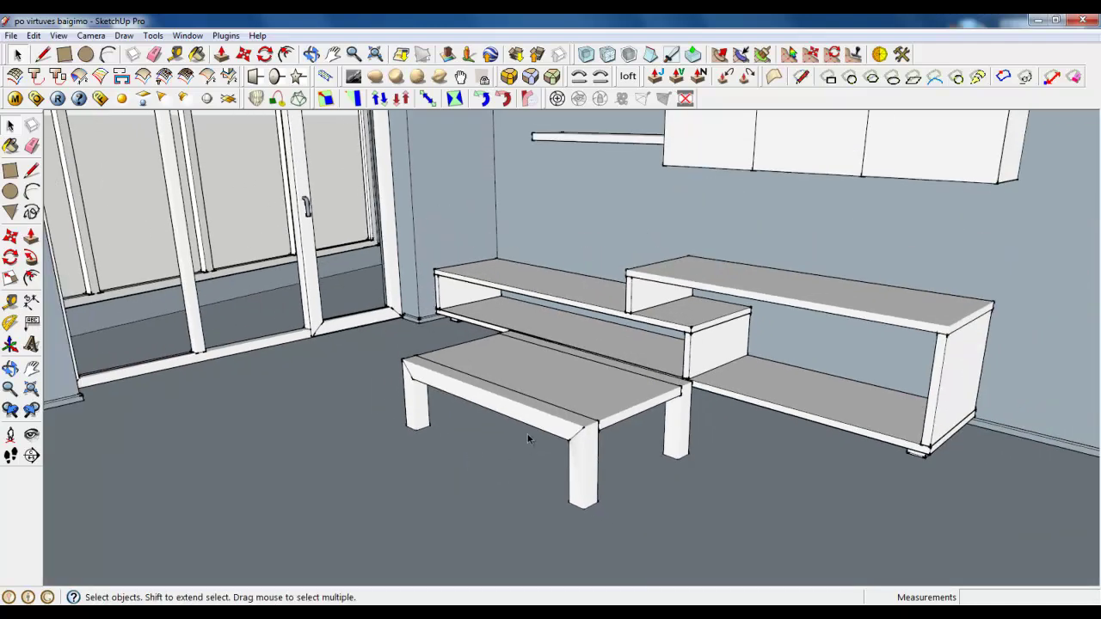